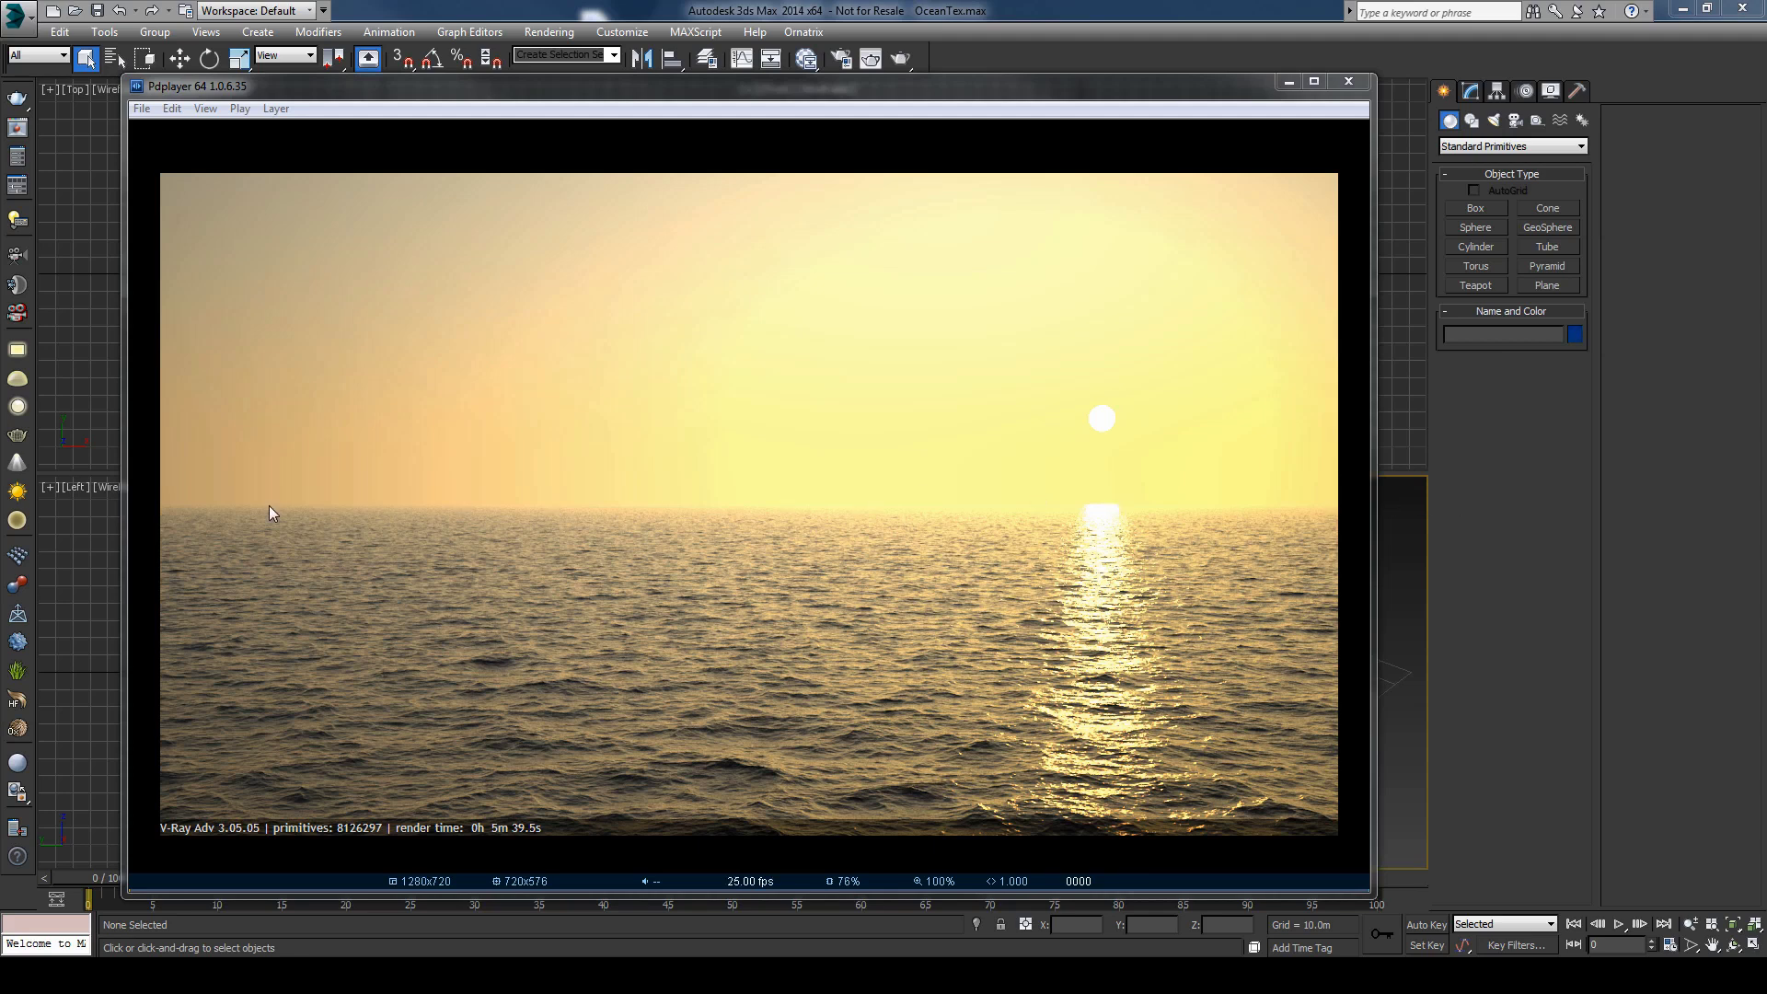
# Step: Hide the reference render and draw a plane about 86 m by 88 m in the Perspective view, shown full size
pyautogui.click(1285, 83)
pyautogui.click(1546, 285)
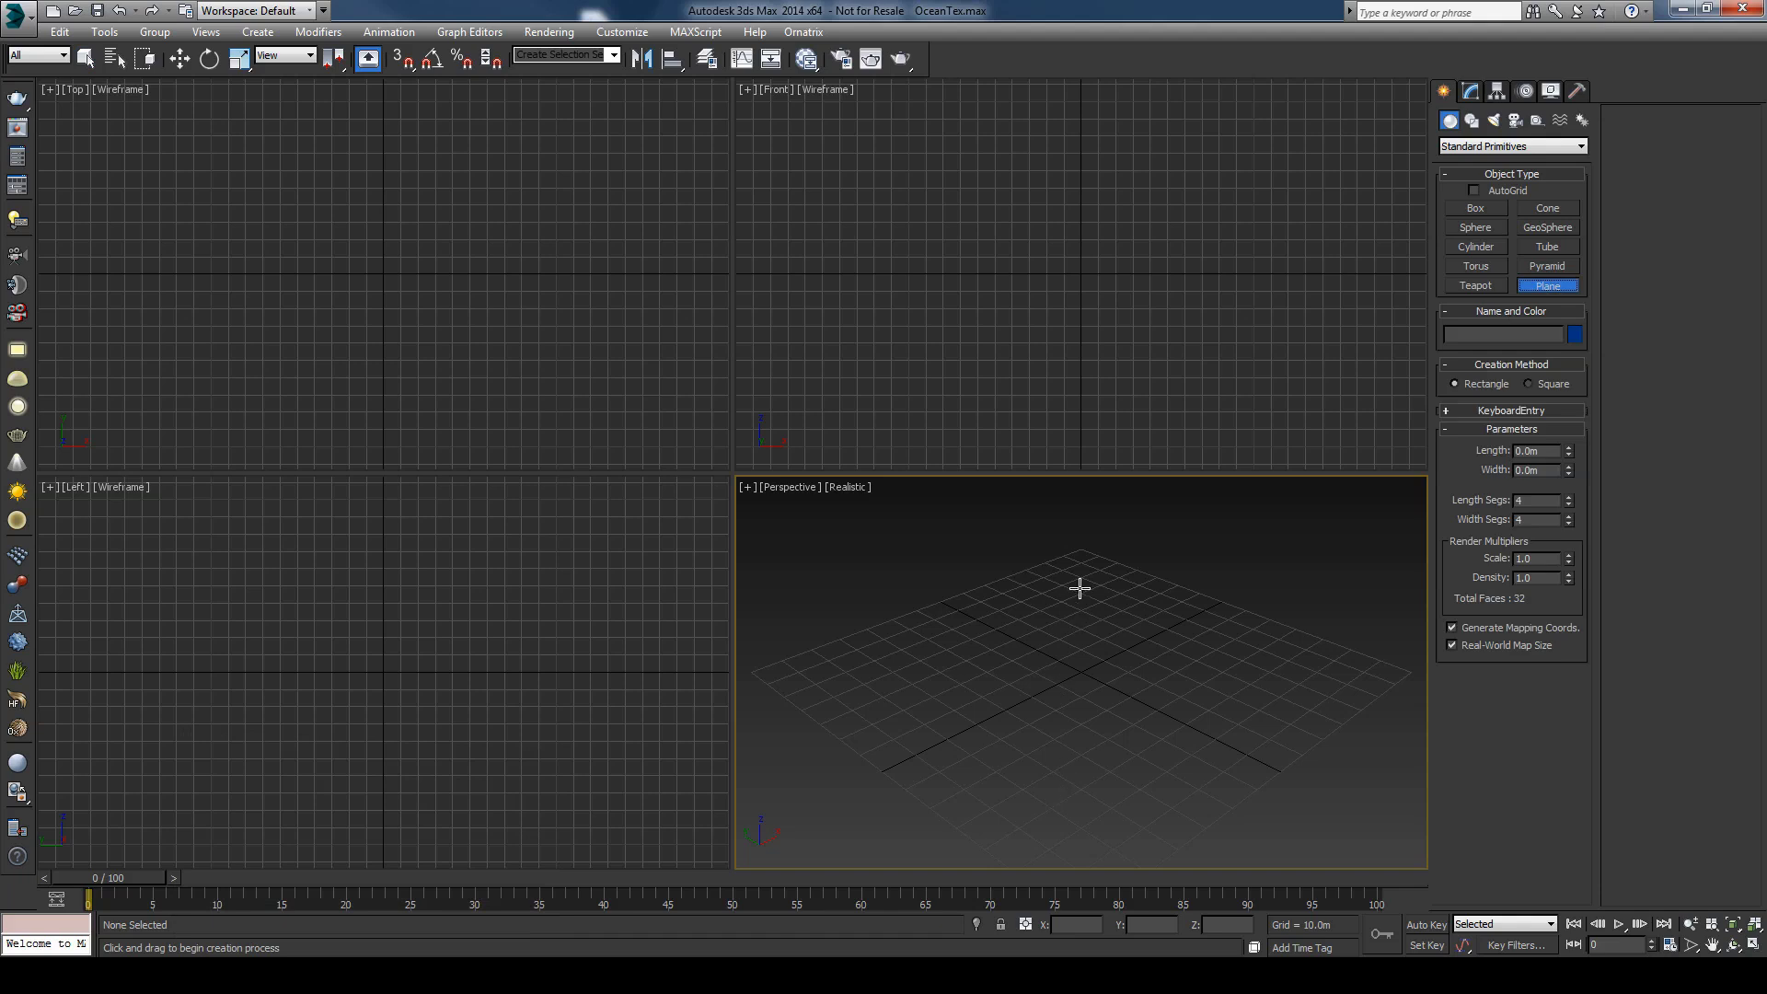
pyautogui.moveTo(1080, 588); pyautogui.dragTo(1069, 801)
pyautogui.hotkey('alt', 'w')
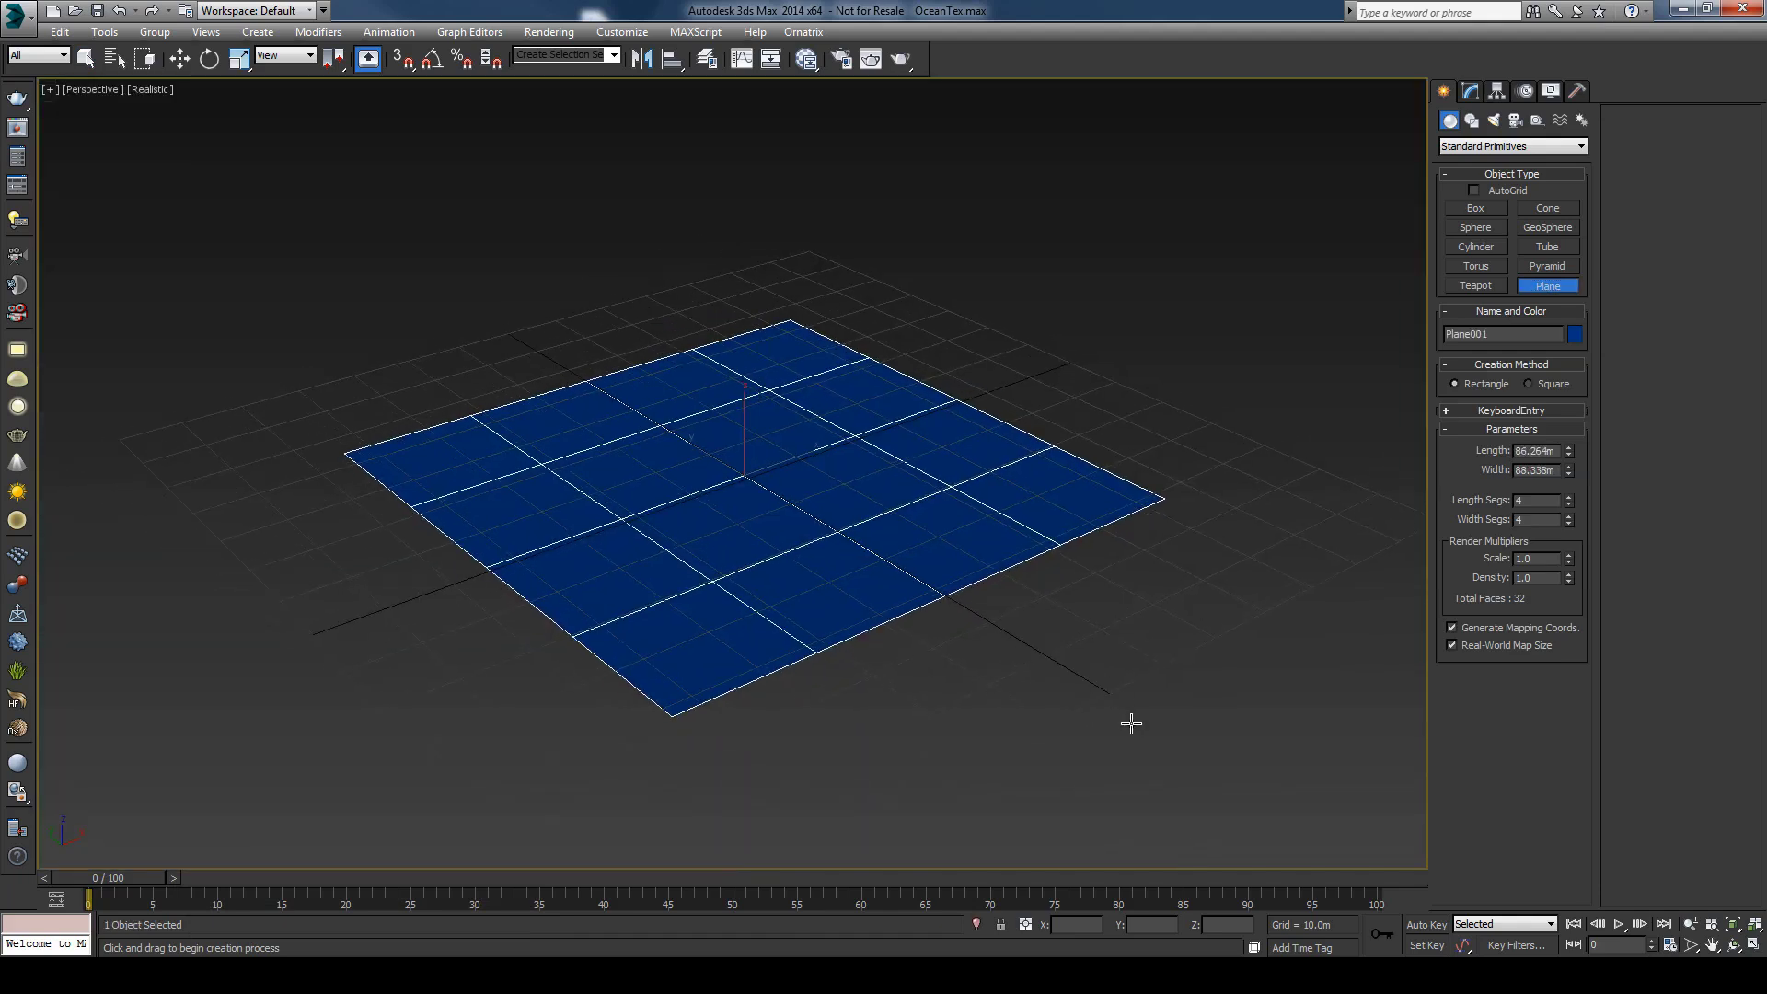
# Step: Check the system unit scale and the metric display unit in the units setup
pyautogui.click(623, 31)
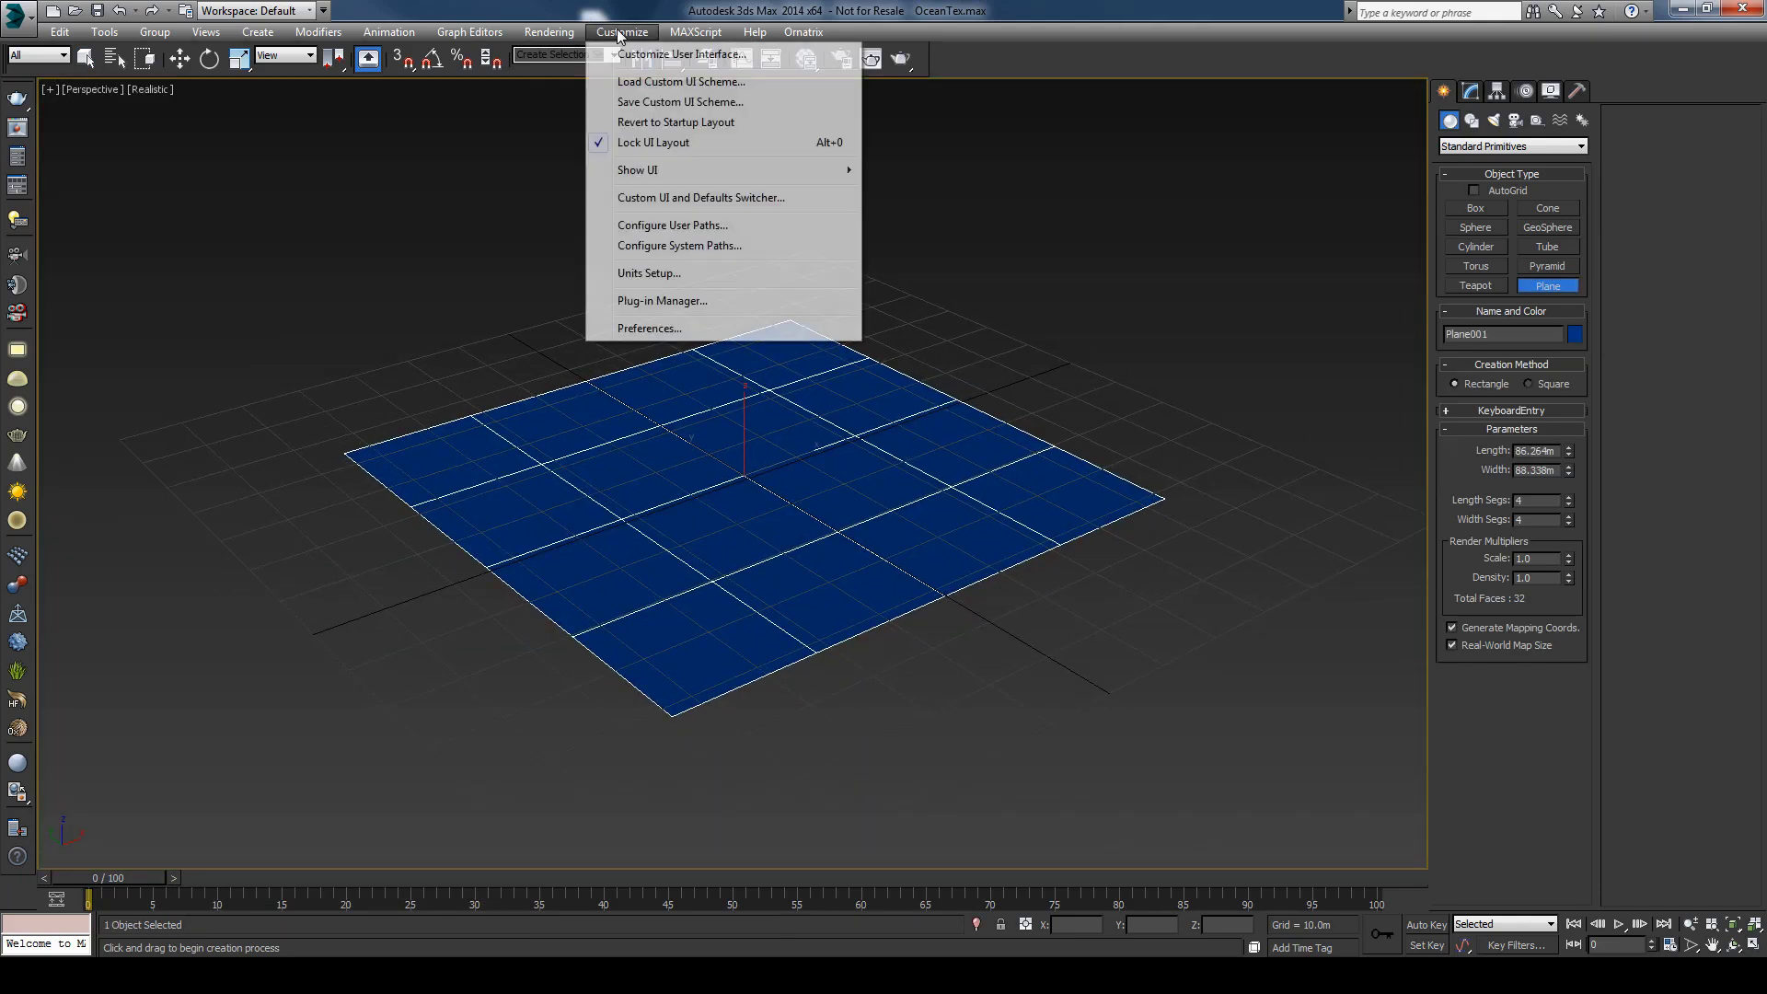
pyautogui.click(684, 273)
pyautogui.click(876, 333)
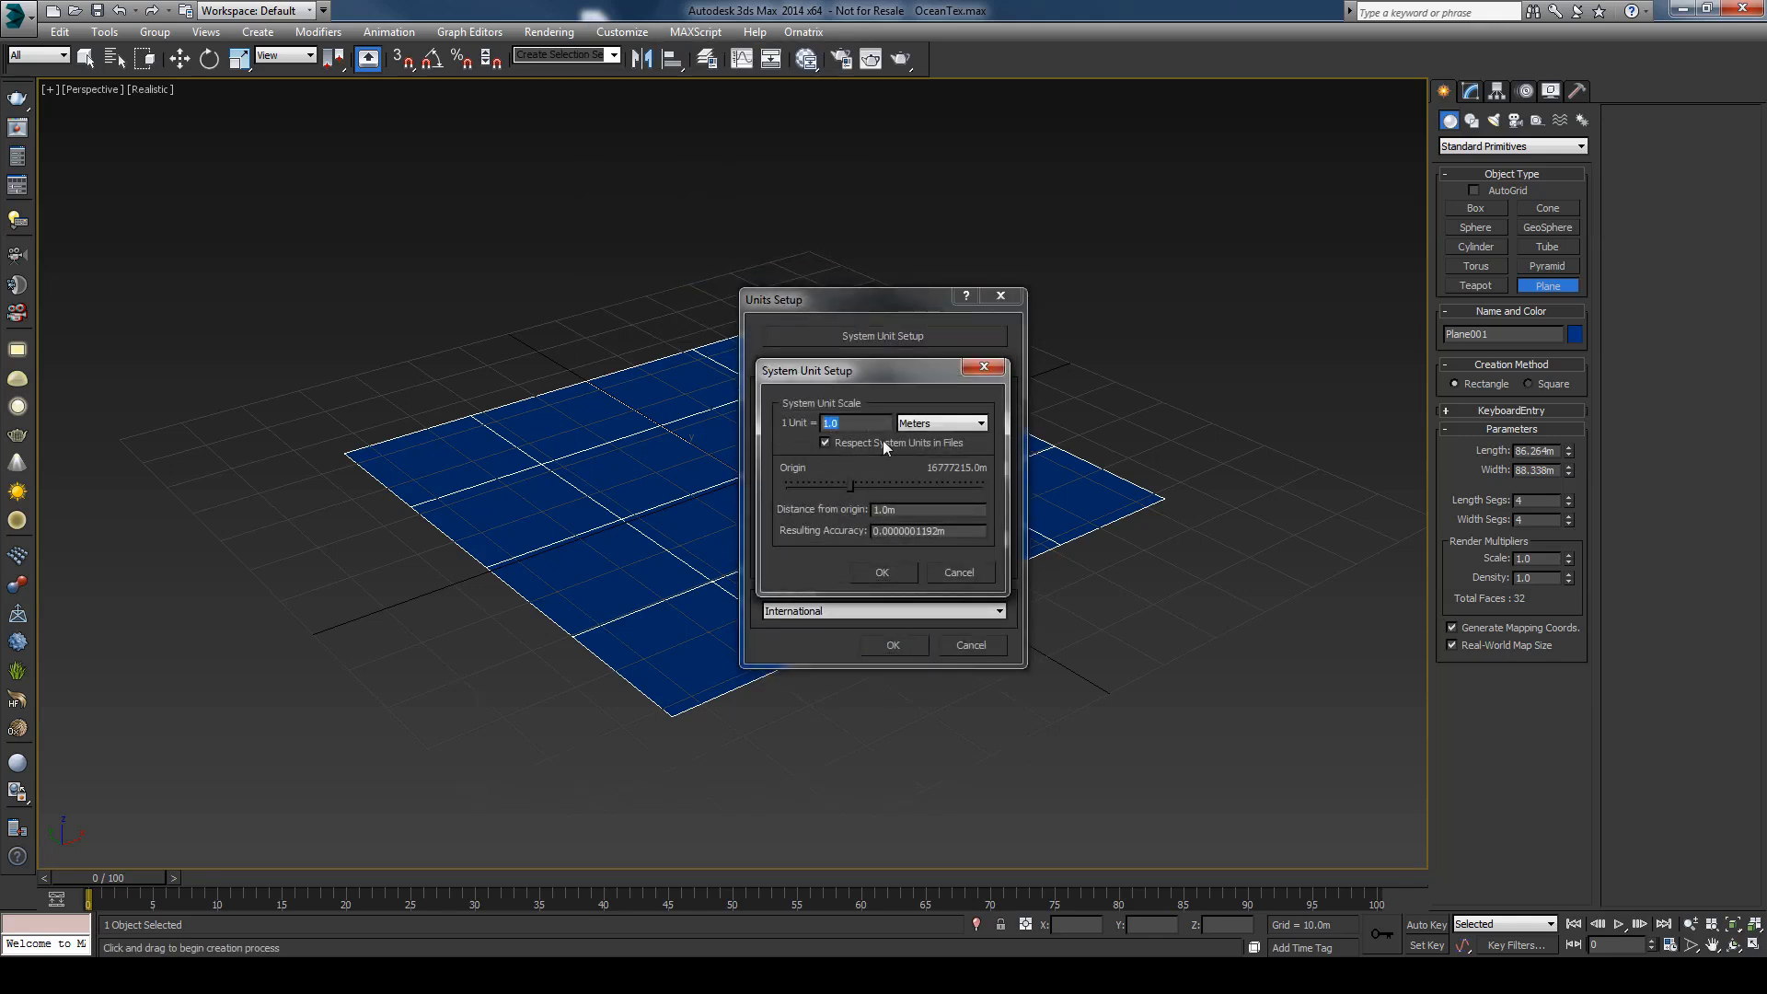
pyautogui.click(888, 572)
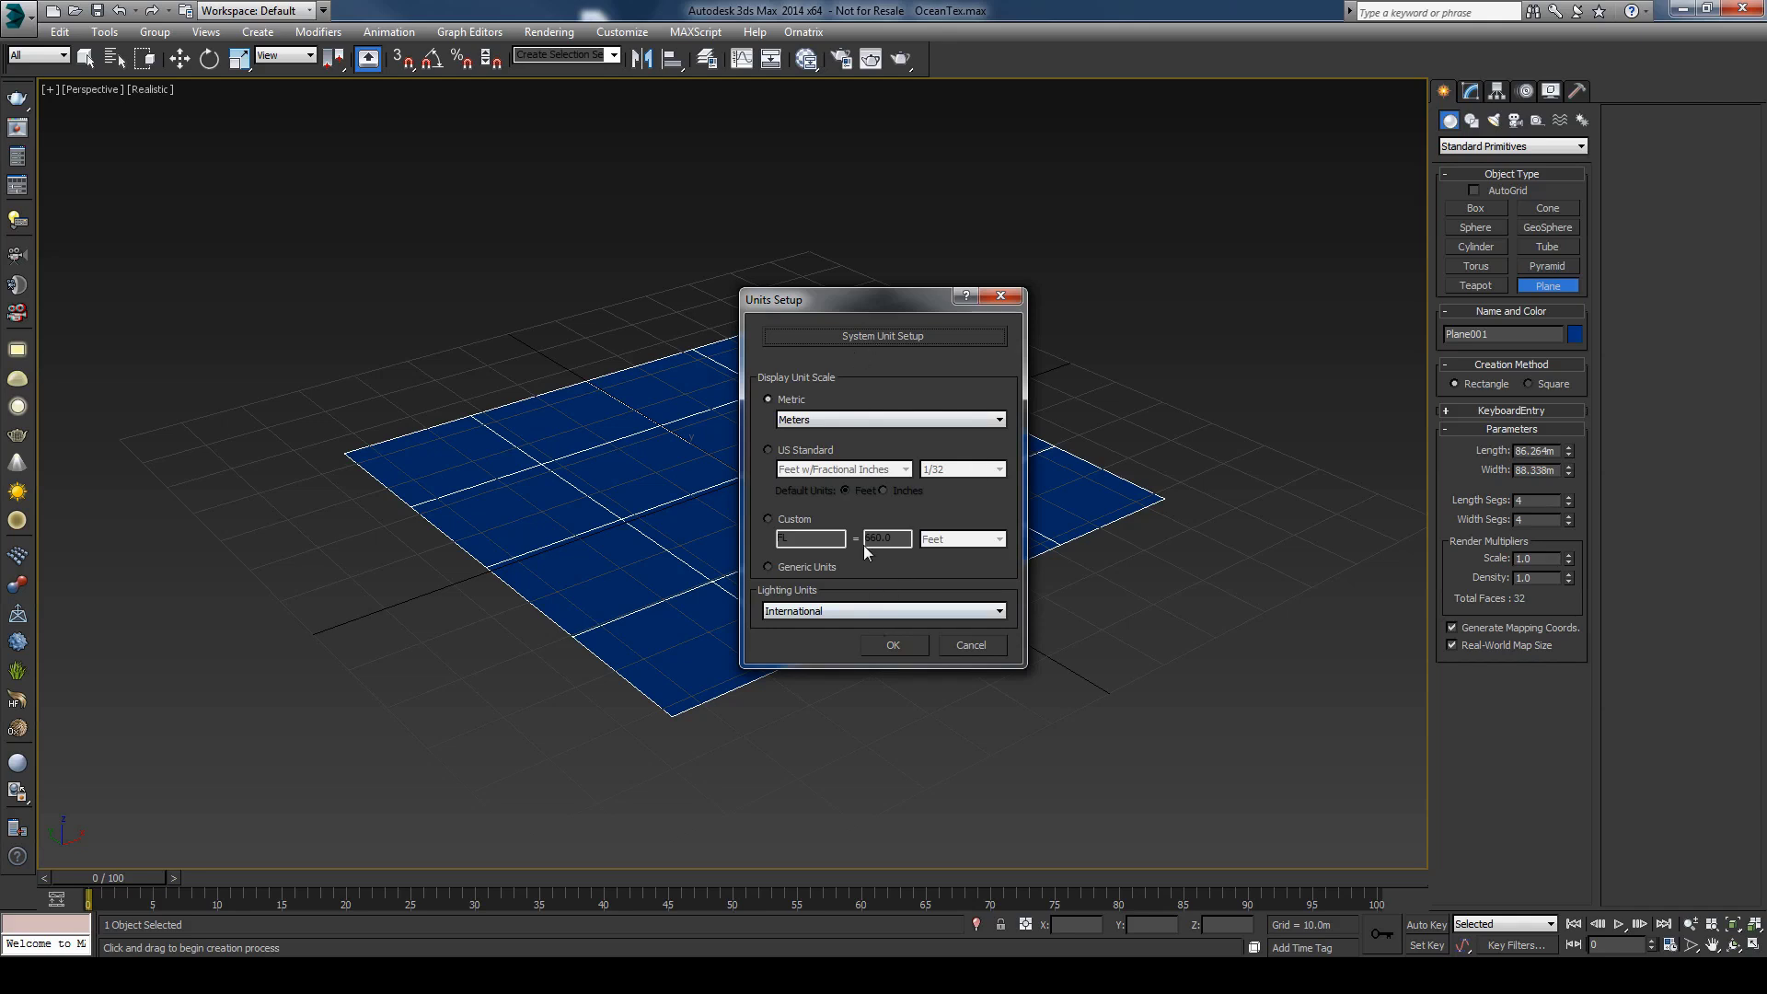
pyautogui.click(891, 645)
# Step: Centre the plane on the world origin by resetting its X and Y position to 0
pyautogui.press('w')
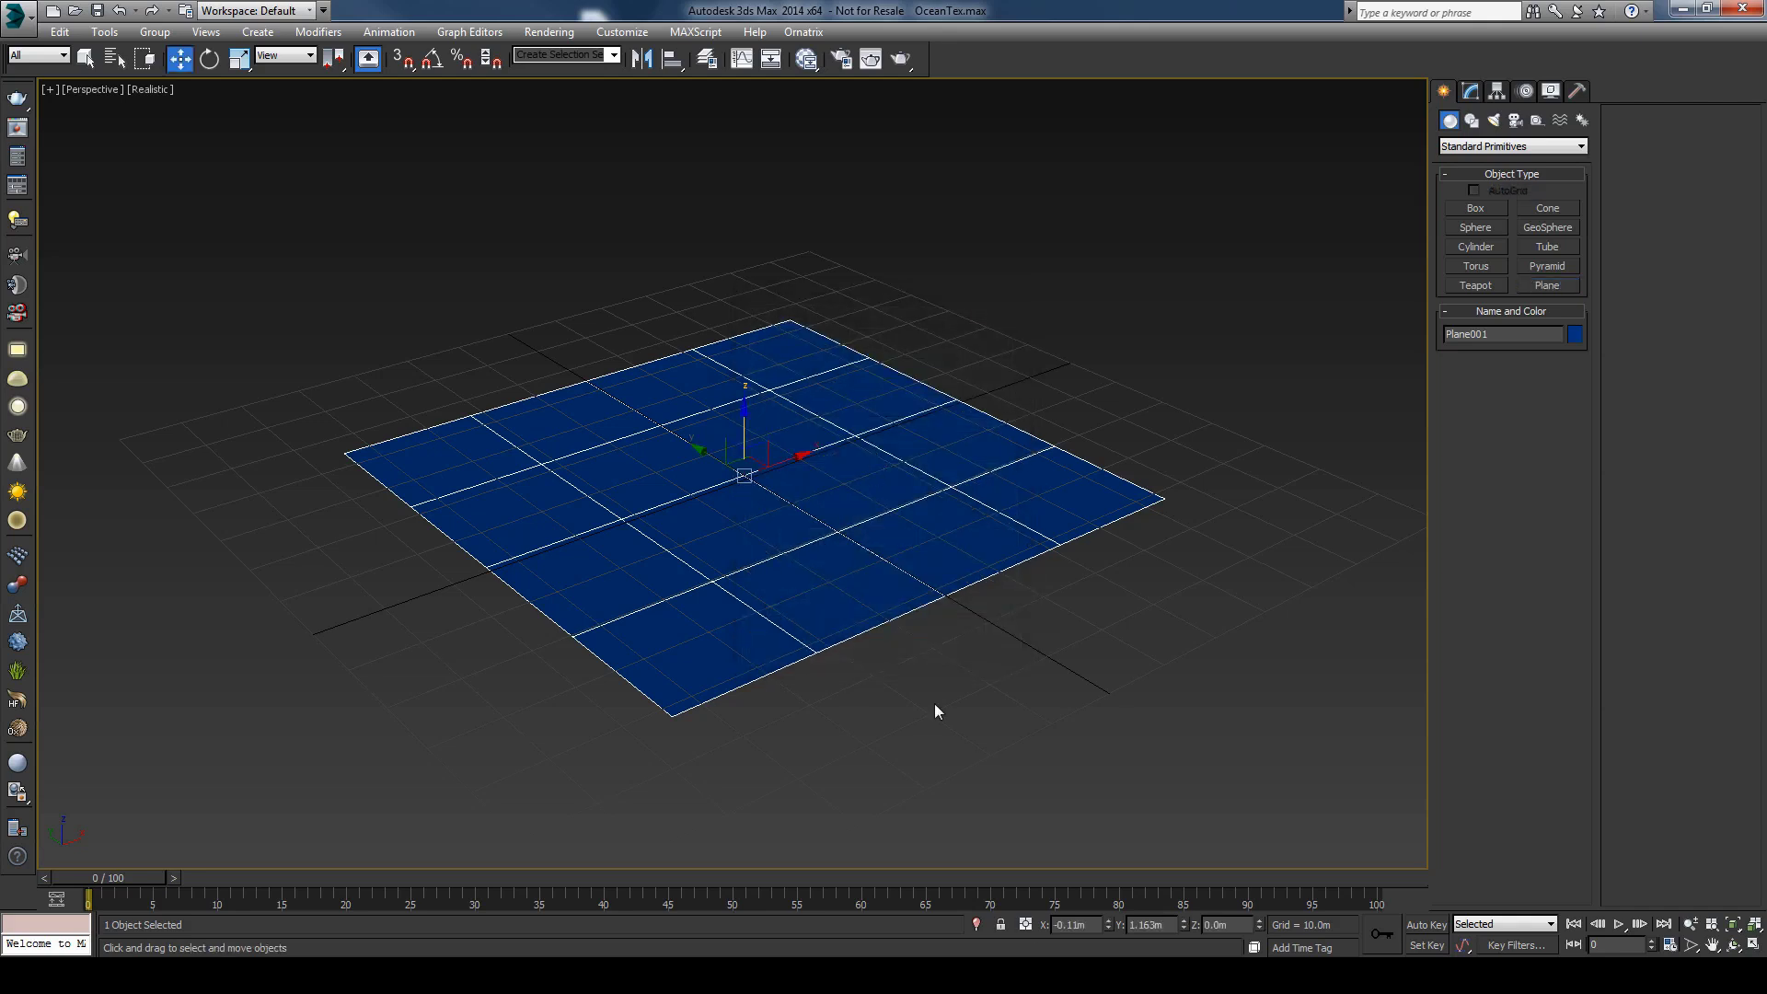
pyautogui.rightClick(1109, 928)
pyautogui.rightClick(1183, 926)
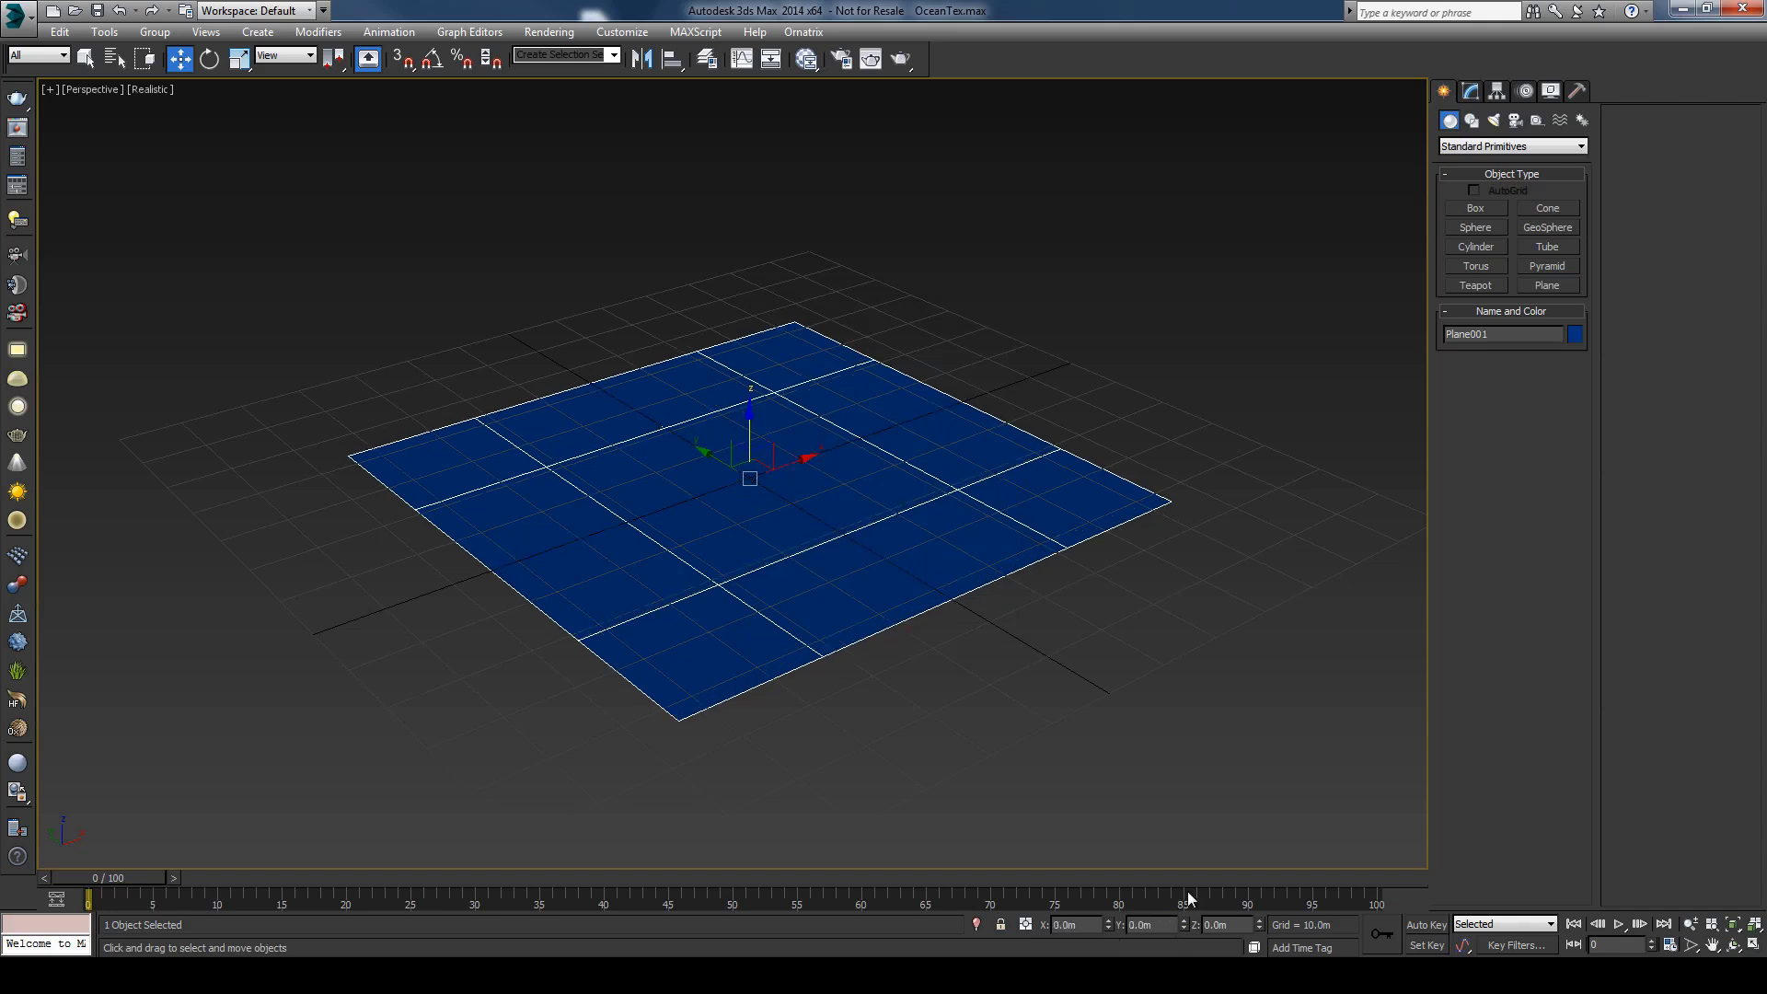
# Step: Set the plane's length and width to 50000 m each and fit it in the view
pyautogui.click(1470, 91)
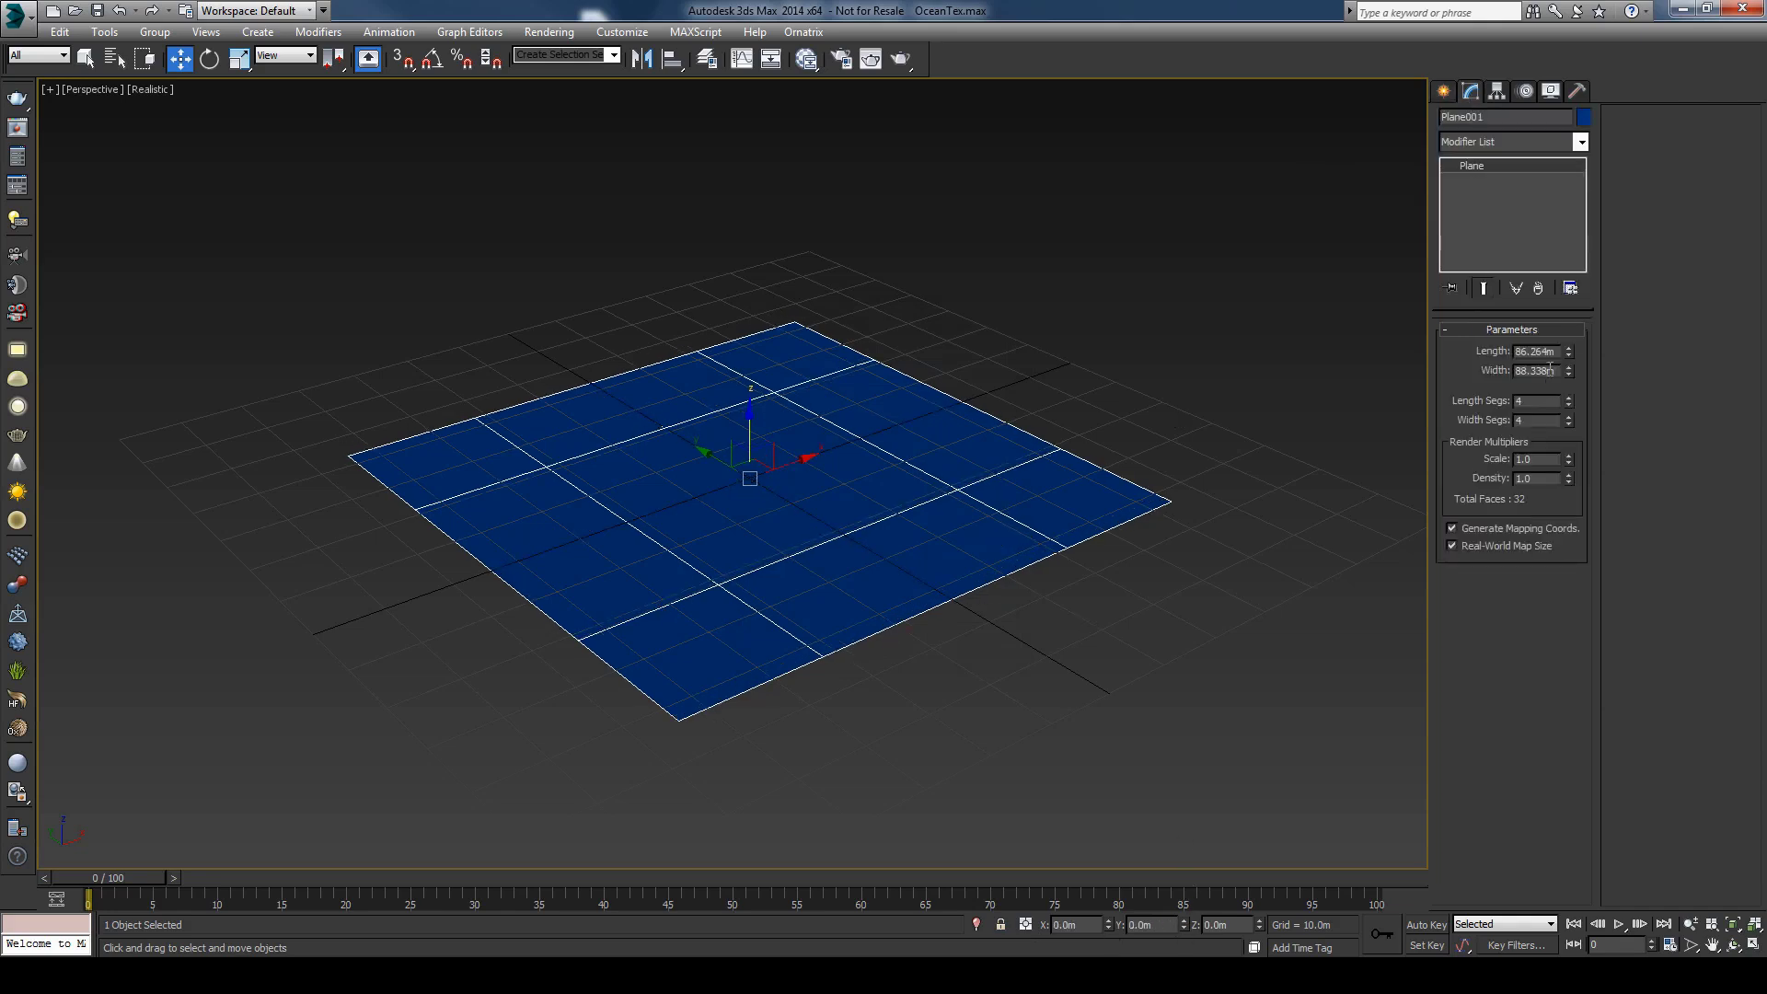
pyautogui.doubleClick(1560, 352)
pyautogui.write('5000')
pyautogui.press('Tab')
pyautogui.write('50000')
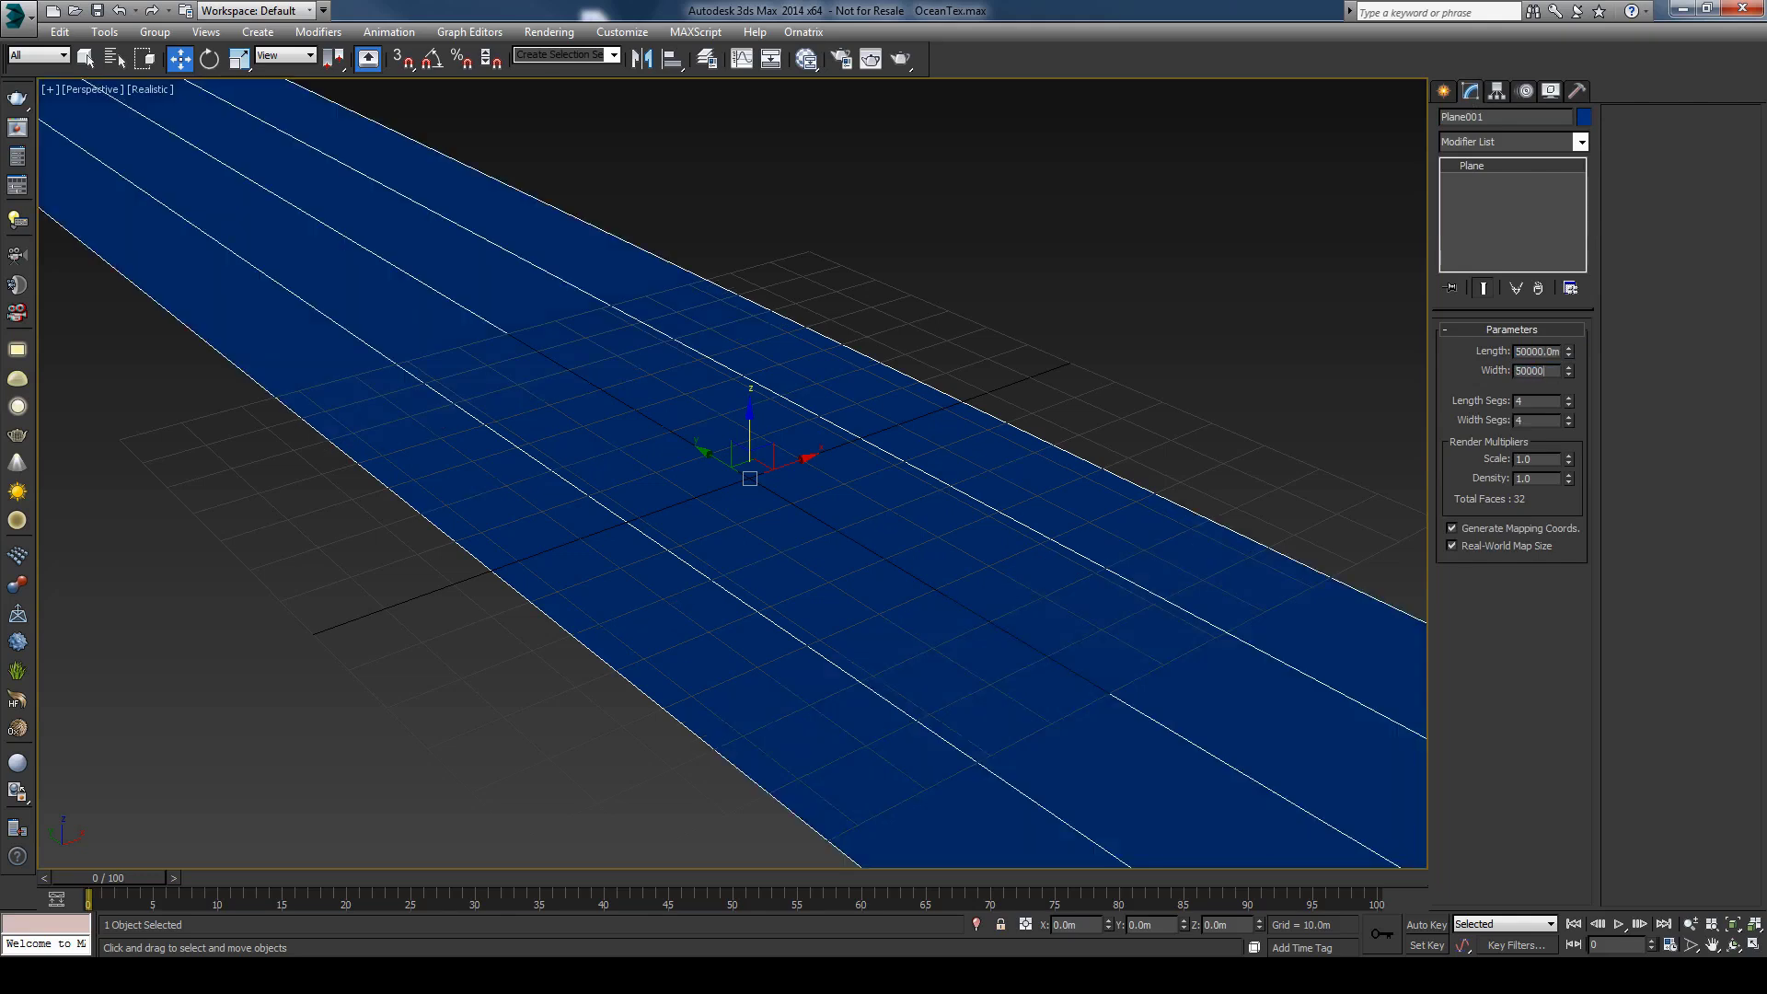
pyautogui.press('Tab')
pyautogui.press('z')
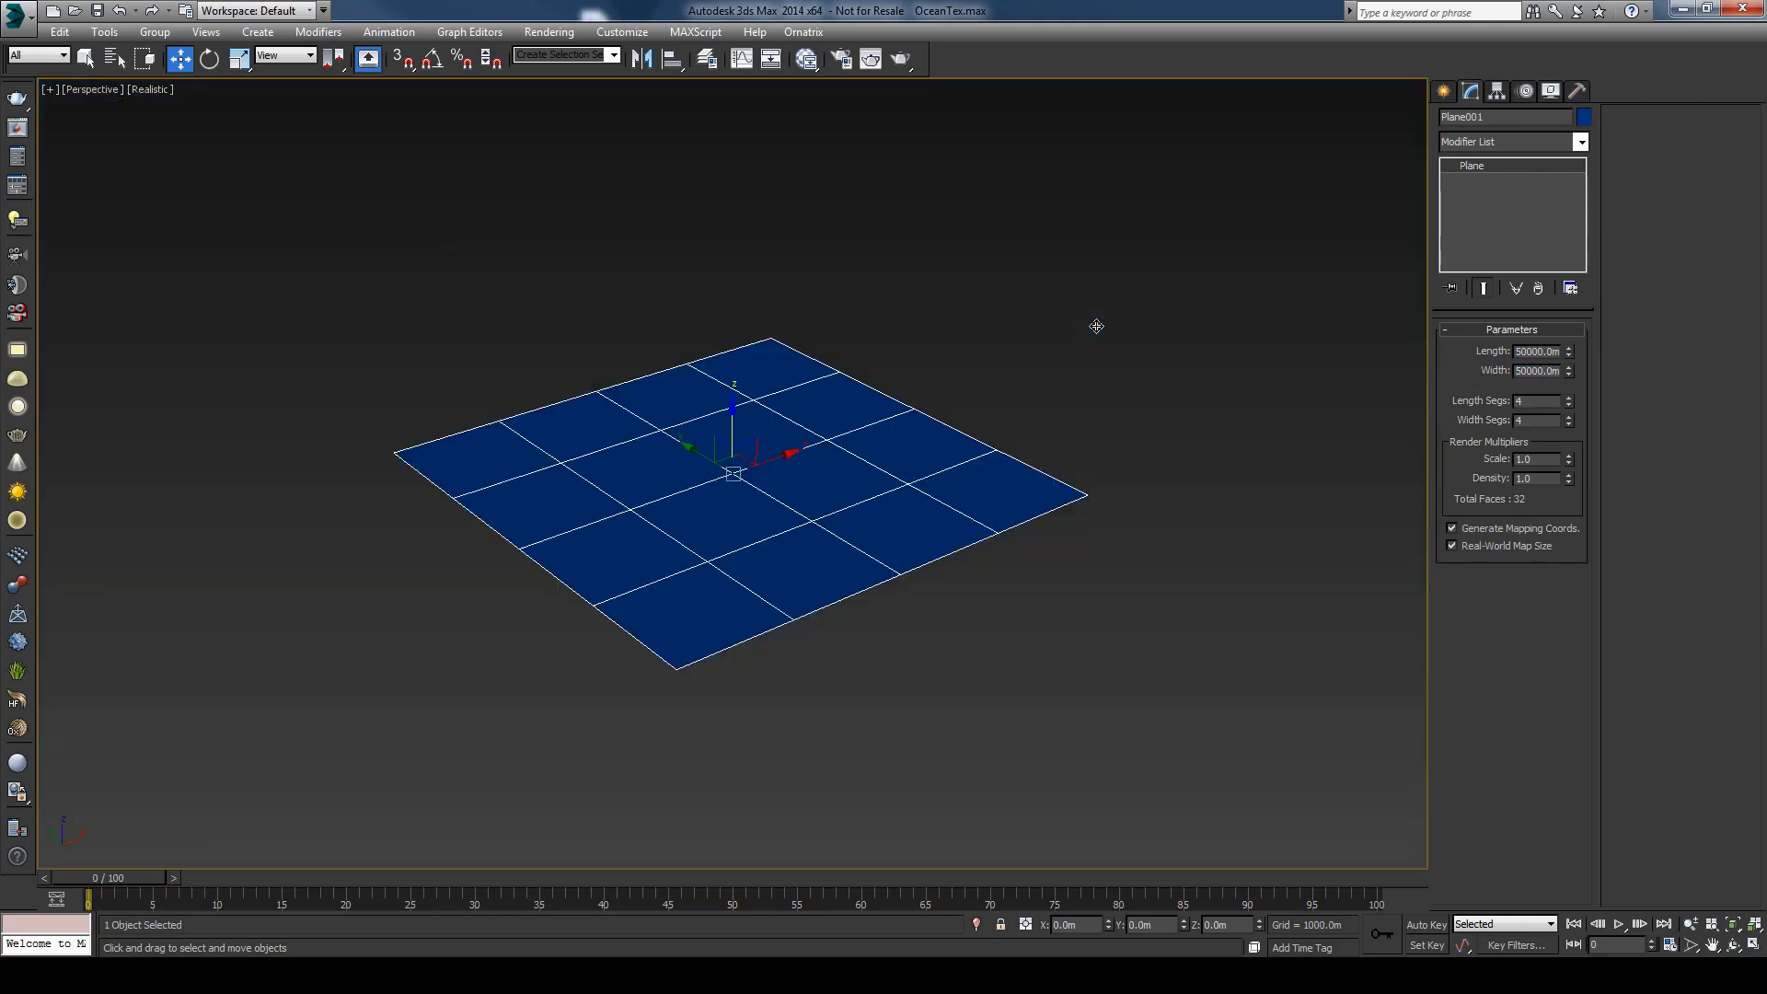
# Step: Set the plane's length and width segments to 1000 each, and deselect it
pyautogui.click(999, 428)
pyautogui.click(915, 434)
pyautogui.moveTo(915, 434); pyautogui.dragTo(989, 408, button='middle')
pyautogui.scroll(2, 988, 408)
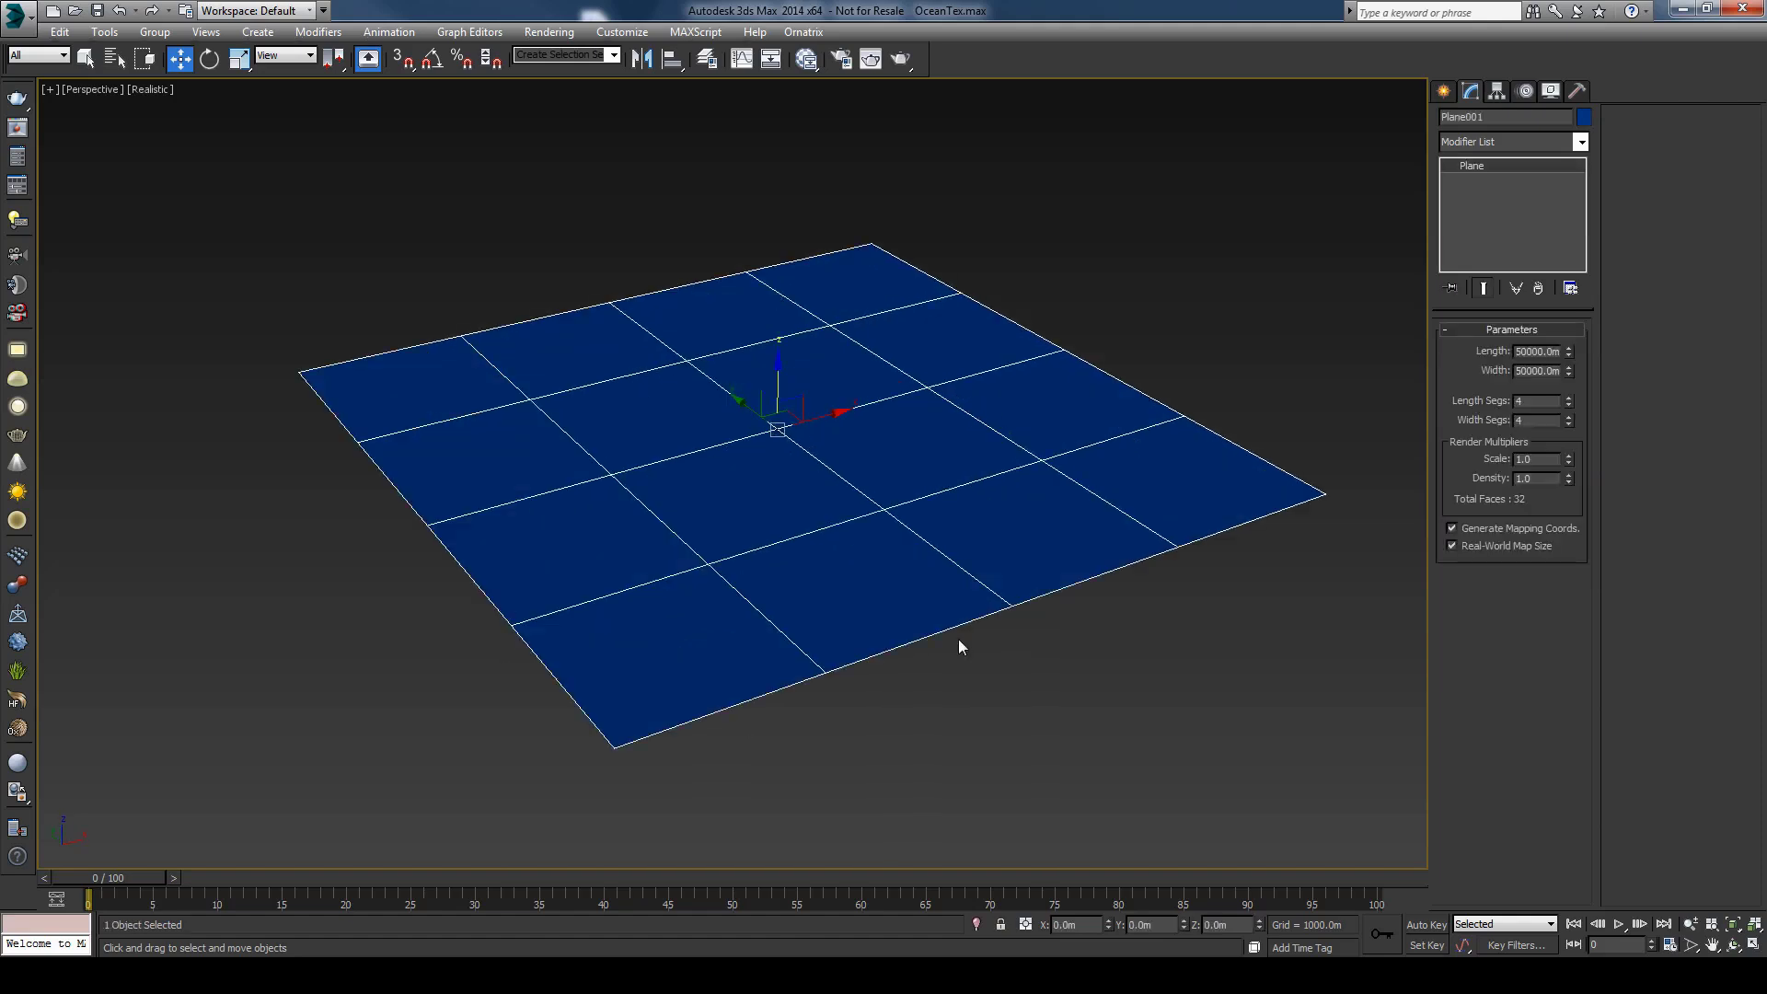
pyautogui.press('alt')
pyautogui.doubleClick(1520, 401)
pyautogui.write('1000')
pyautogui.press('Tab')
pyautogui.write('1000')
pyautogui.press('Tab')
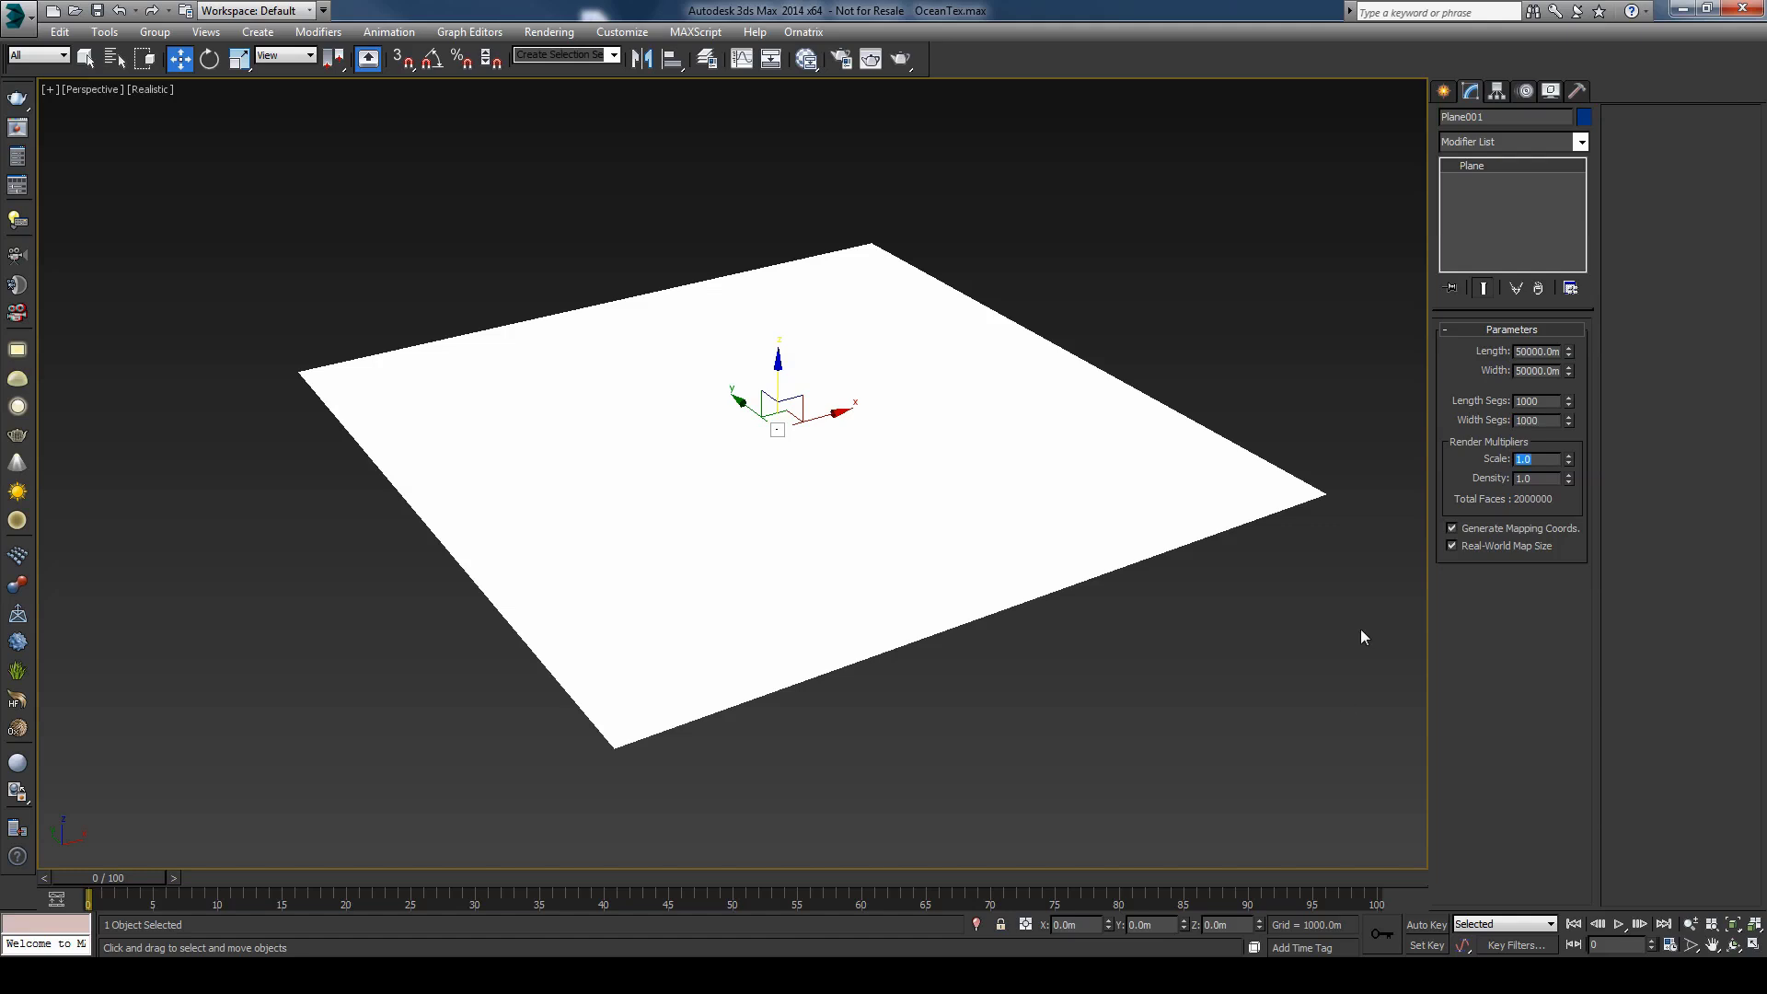
pyautogui.moveTo(1207, 653)
pyautogui.keyDown('alt'); pyautogui.mouseDown(button='middle')
pyautogui.moveTo(1186, 707)
pyautogui.moveTo(1144, 617)
pyautogui.mouseUp(button='middle'); pyautogui.keyUp('alt')
pyautogui.hotkey('ctrl', 'd')
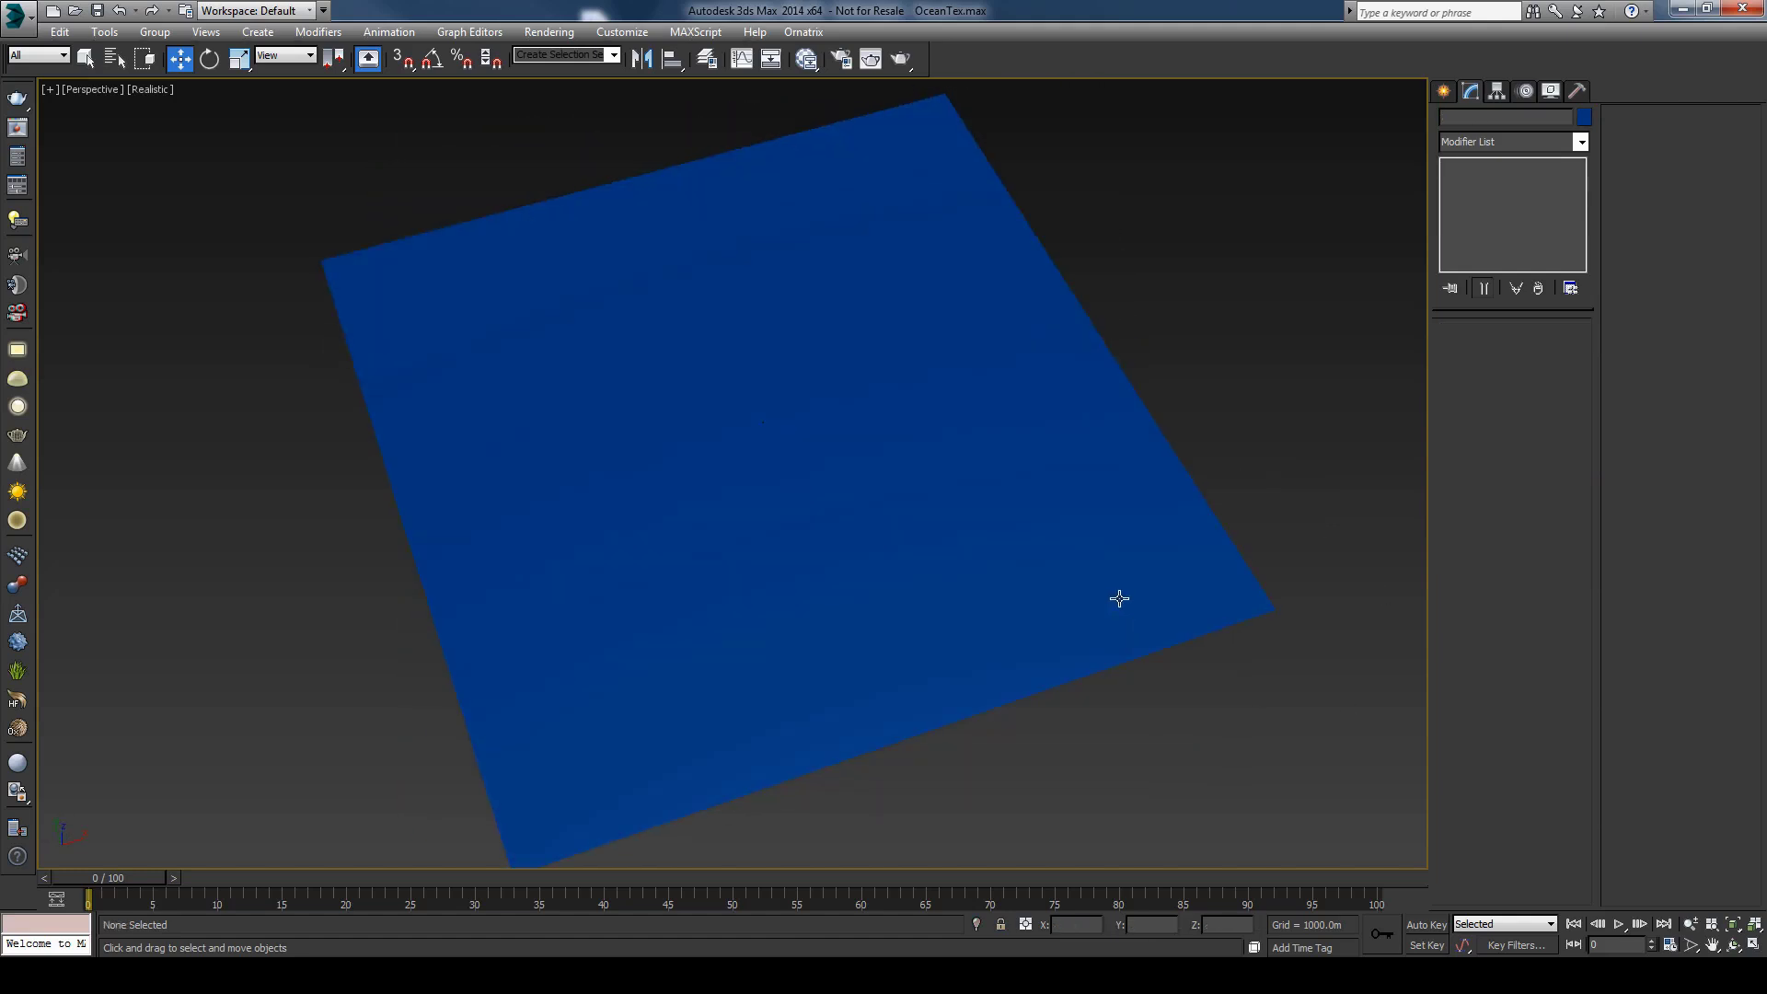
# Step: Place a VRayPhysicalCamera in the Top view at the middle of the plane's near edge, aimed at the plane's centre
pyautogui.press('t')
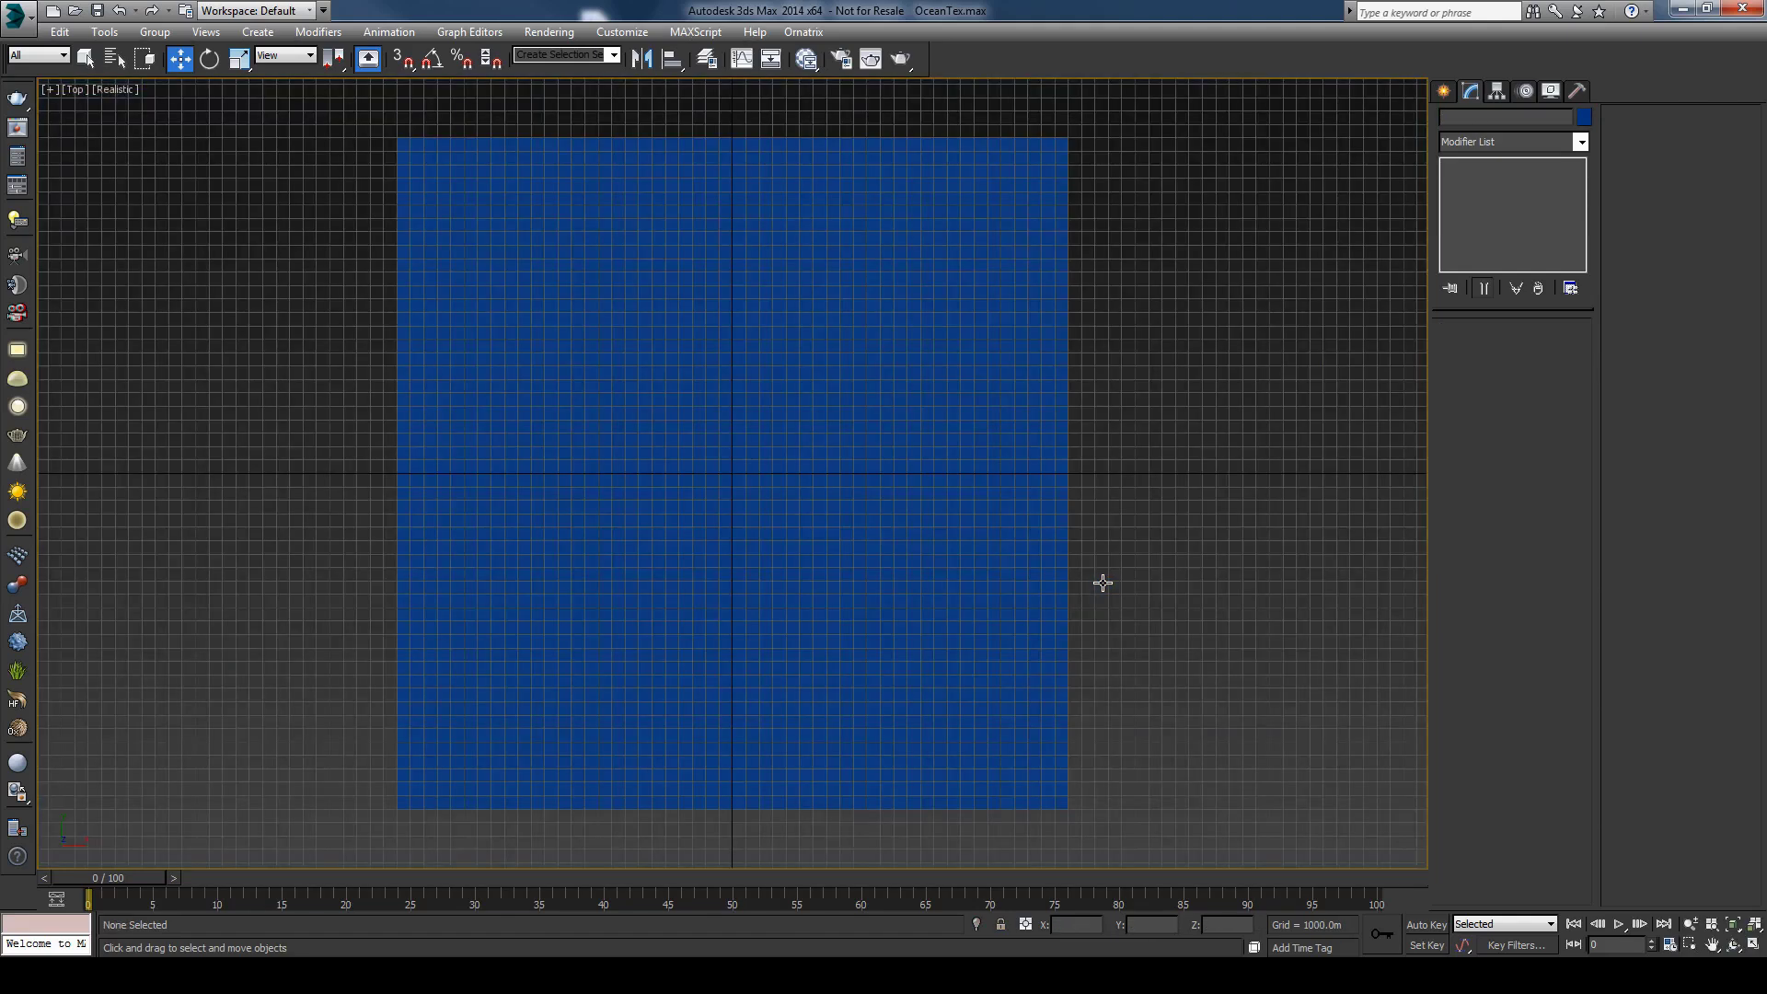
pyautogui.click(1444, 90)
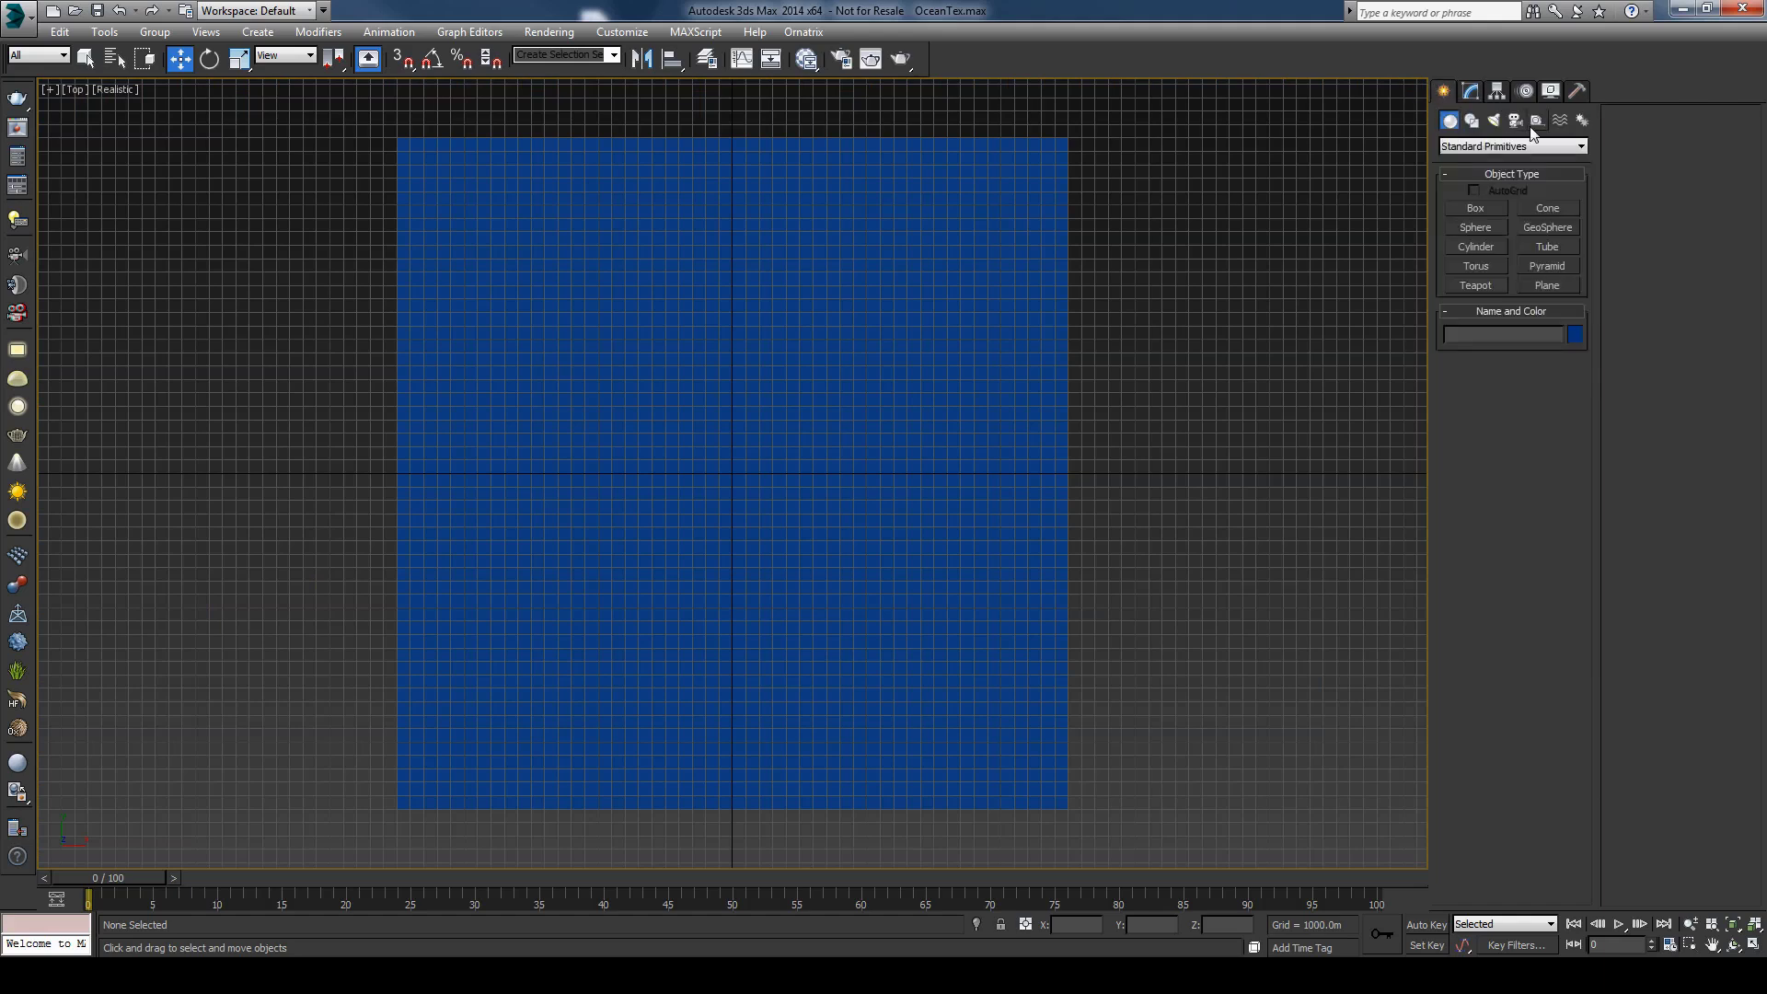
pyautogui.click(1516, 121)
pyautogui.click(1510, 146)
pyautogui.click(1500, 164)
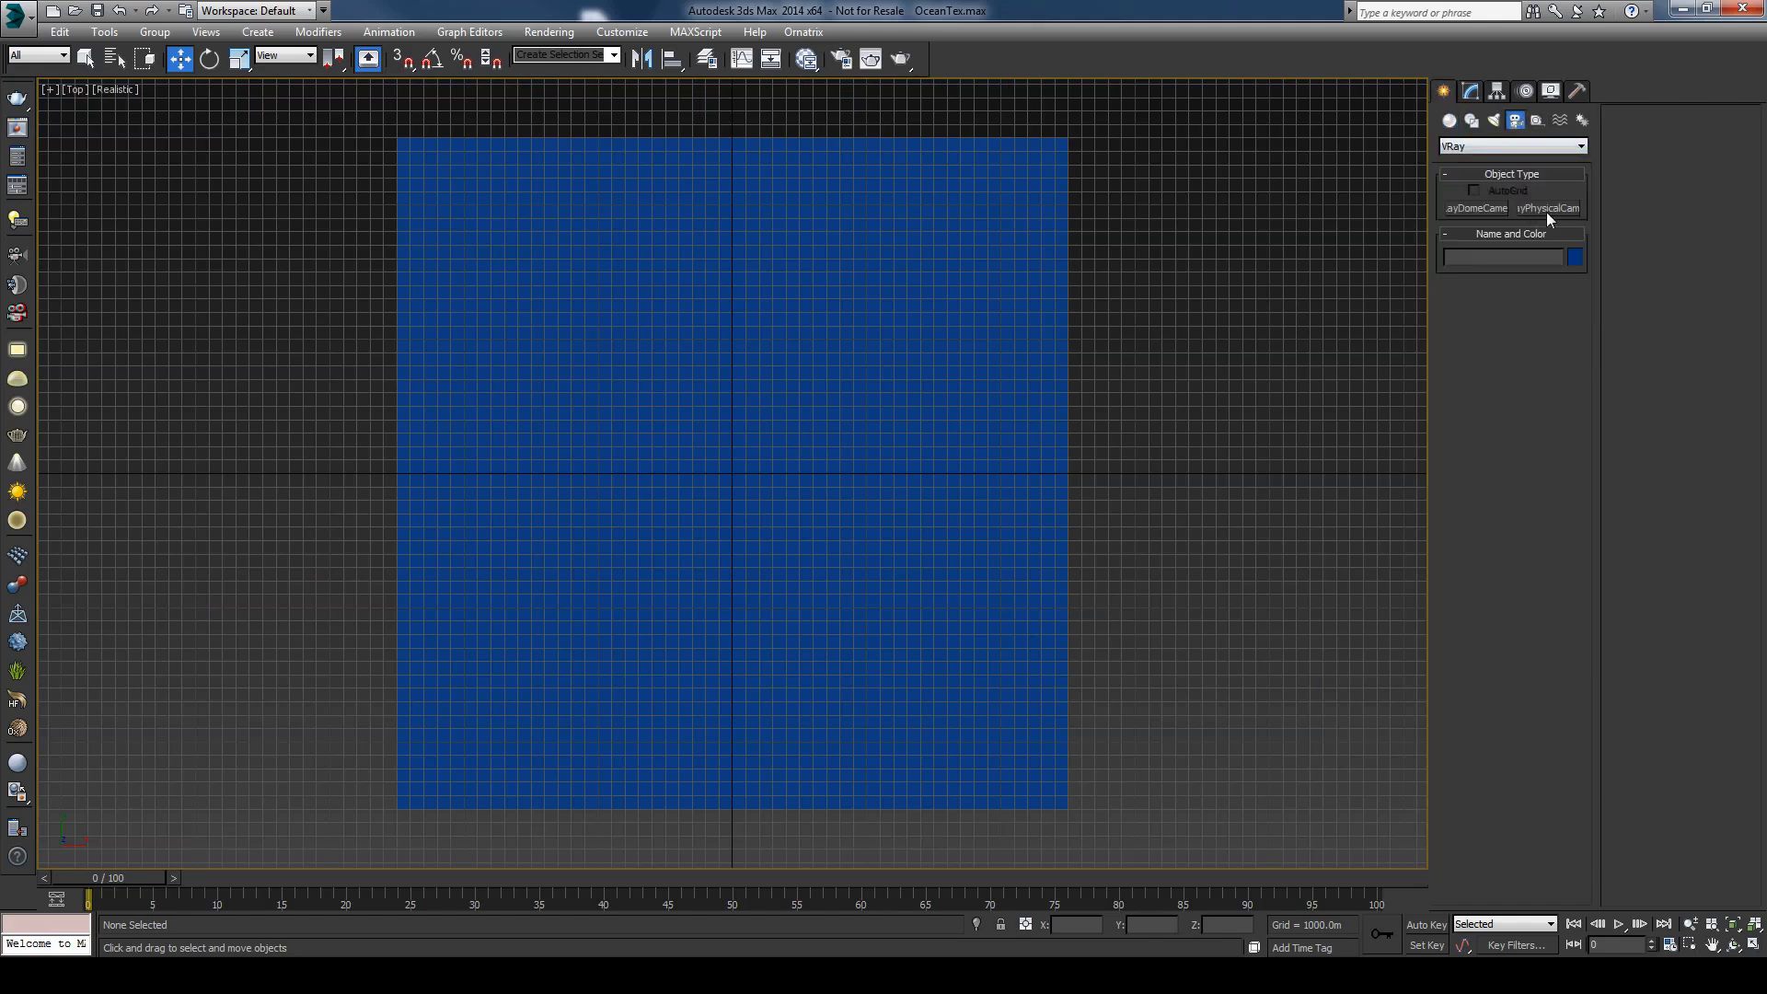
pyautogui.click(1547, 209)
pyautogui.moveTo(729, 799); pyautogui.dragTo(730, 478)
# Step: Move the camera's target to X 0 and Y 0
pyautogui.press('w')
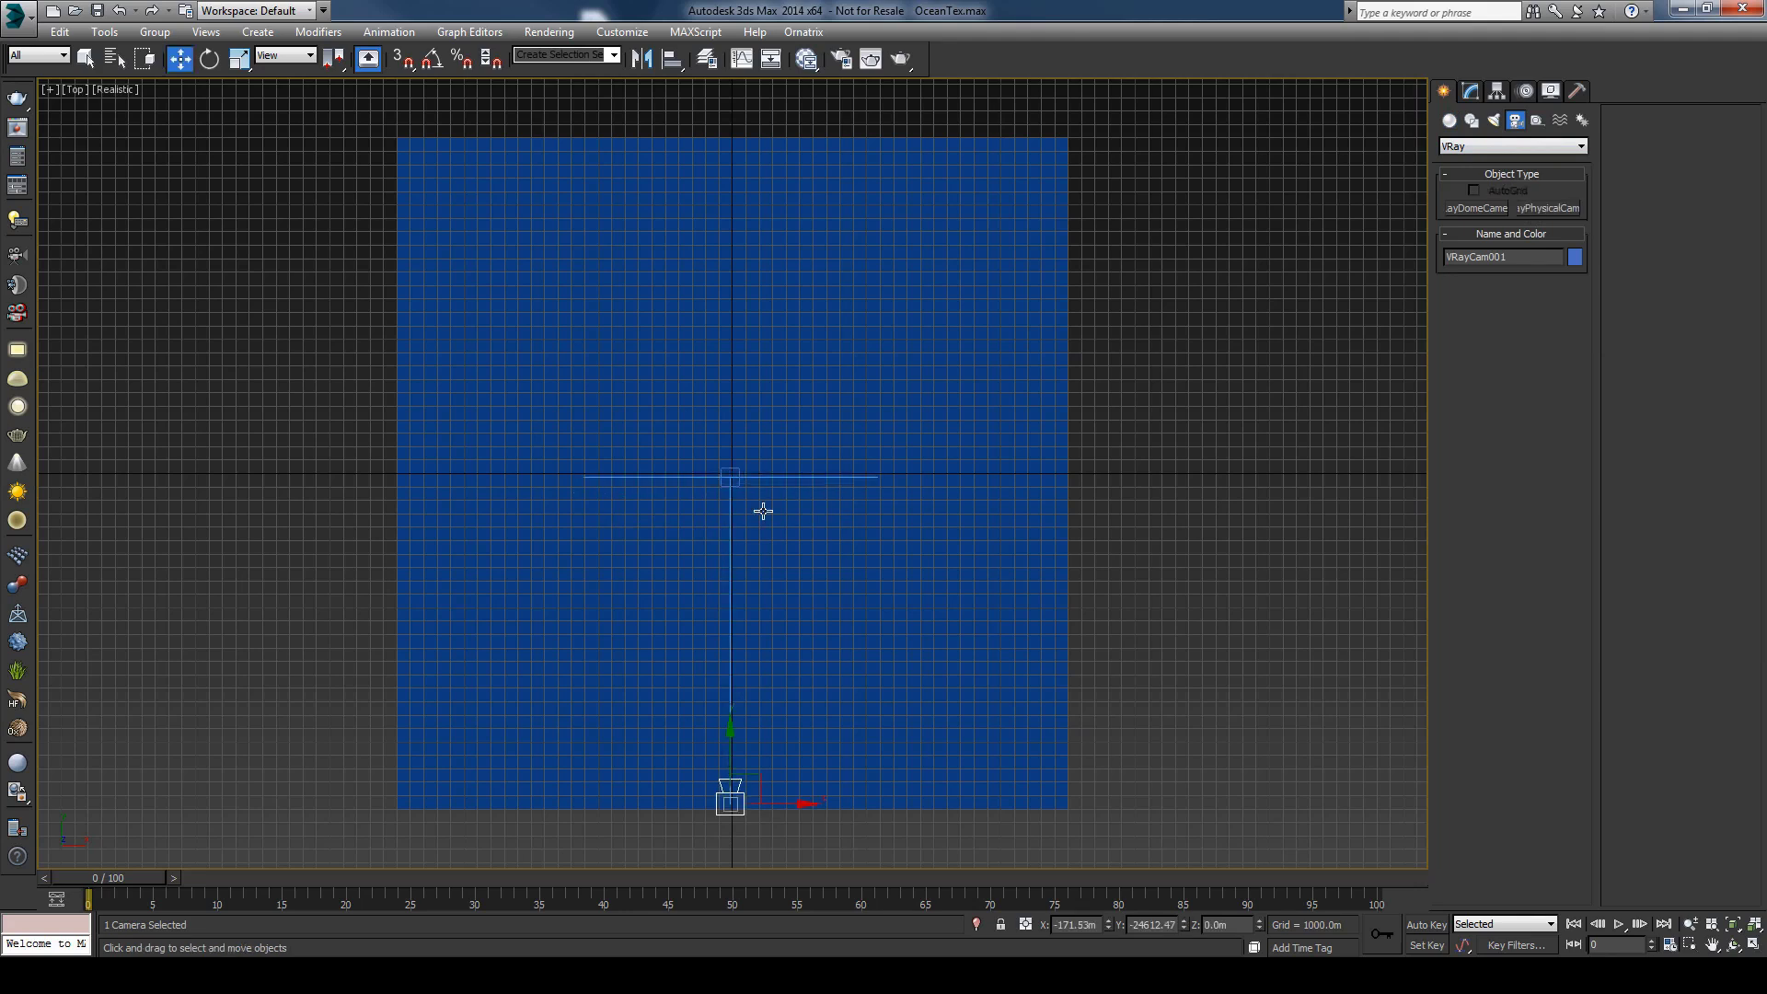
pyautogui.click(730, 478)
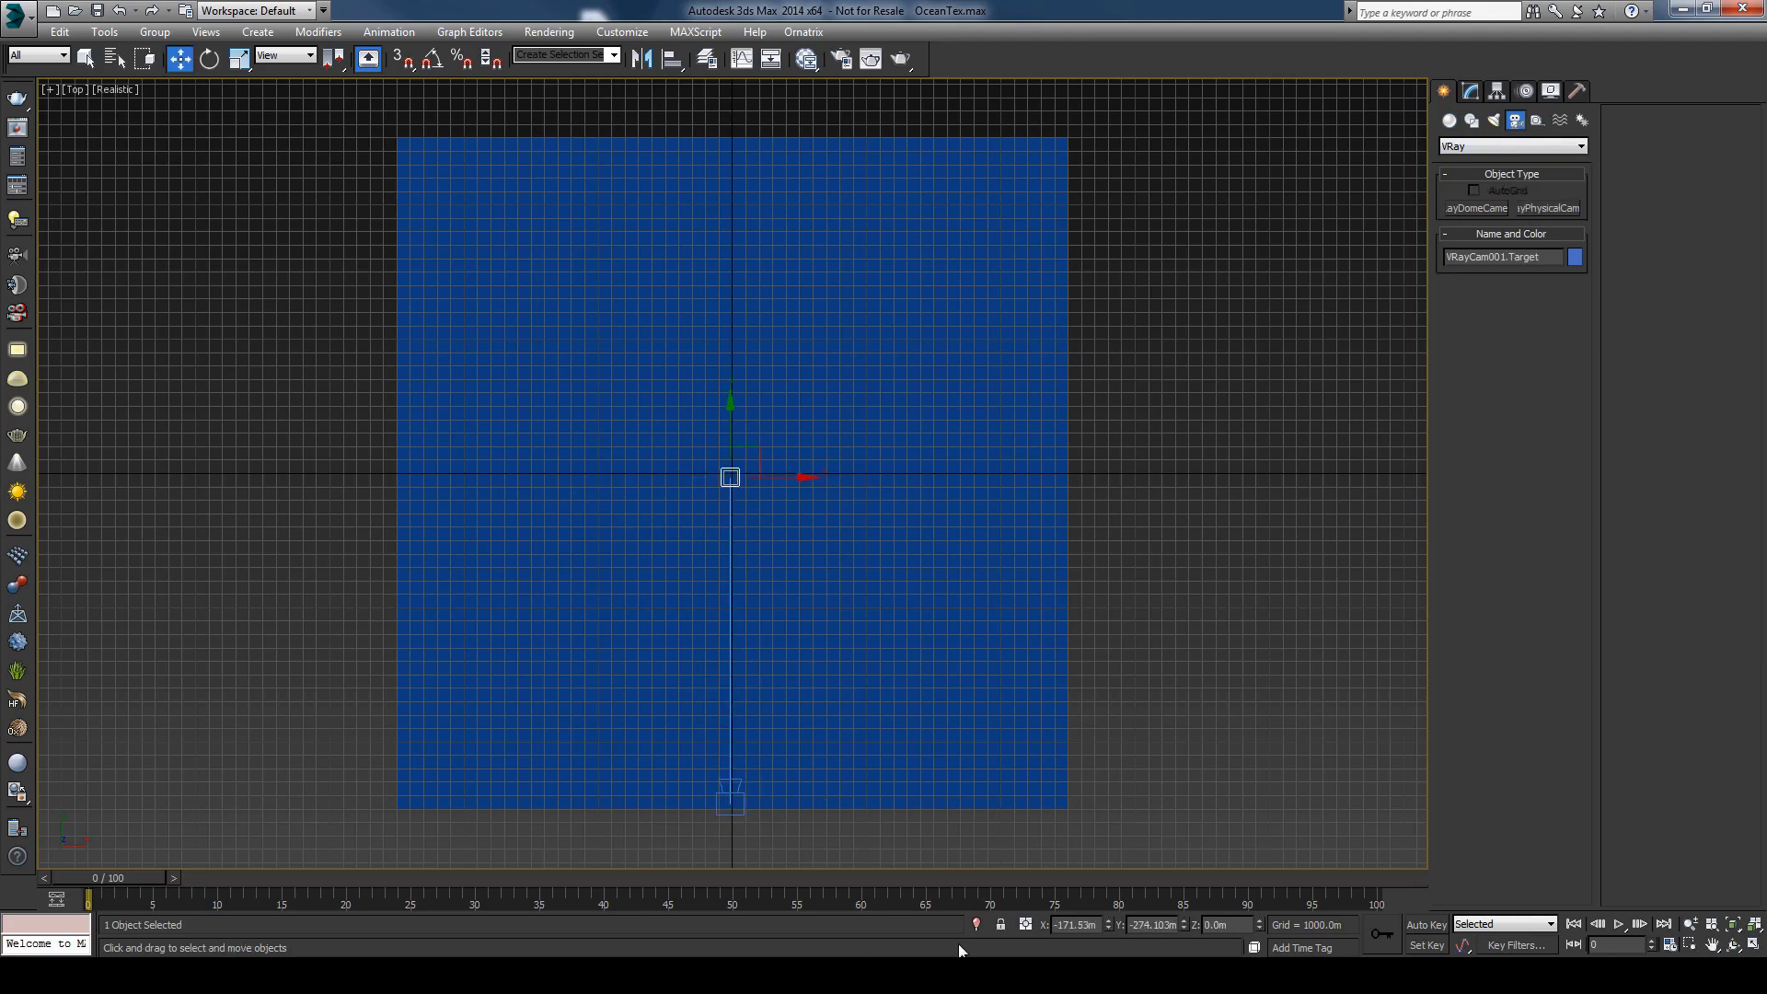
pyautogui.rightClick(1107, 926)
pyautogui.rightClick(1183, 926)
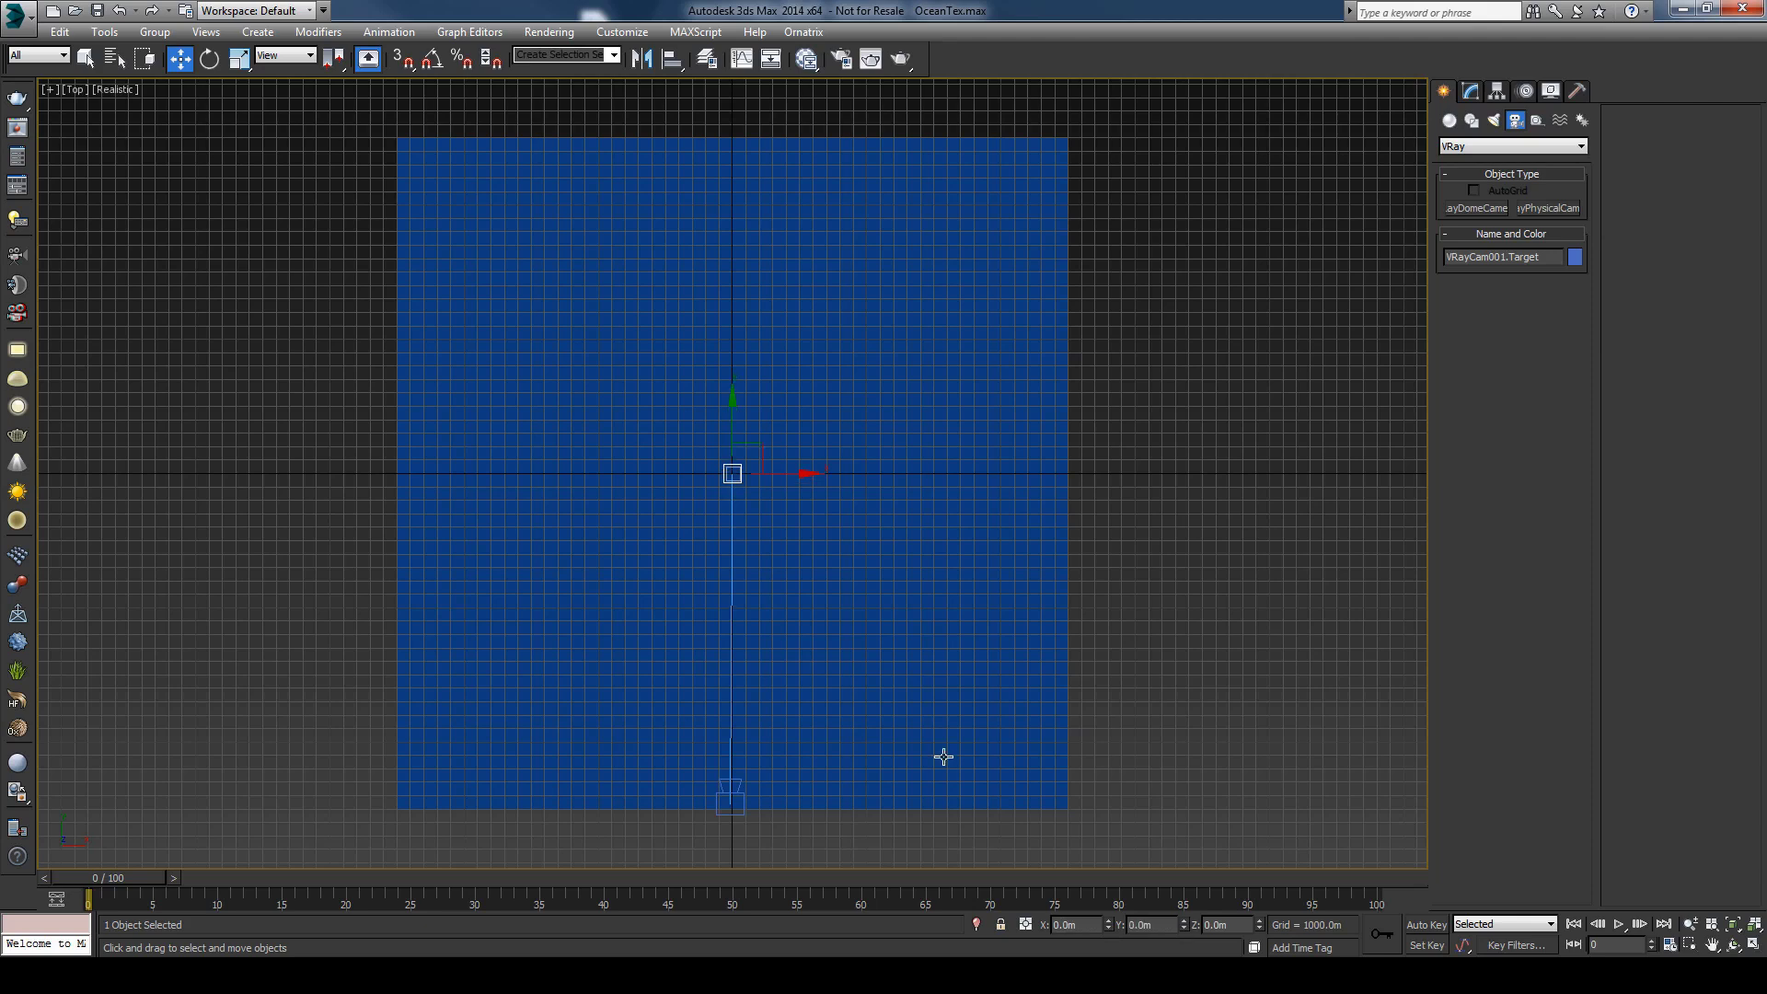
# Step: Position the camera at X 0 and Y -25000 m, on the plane's edge
pyautogui.click(715, 799)
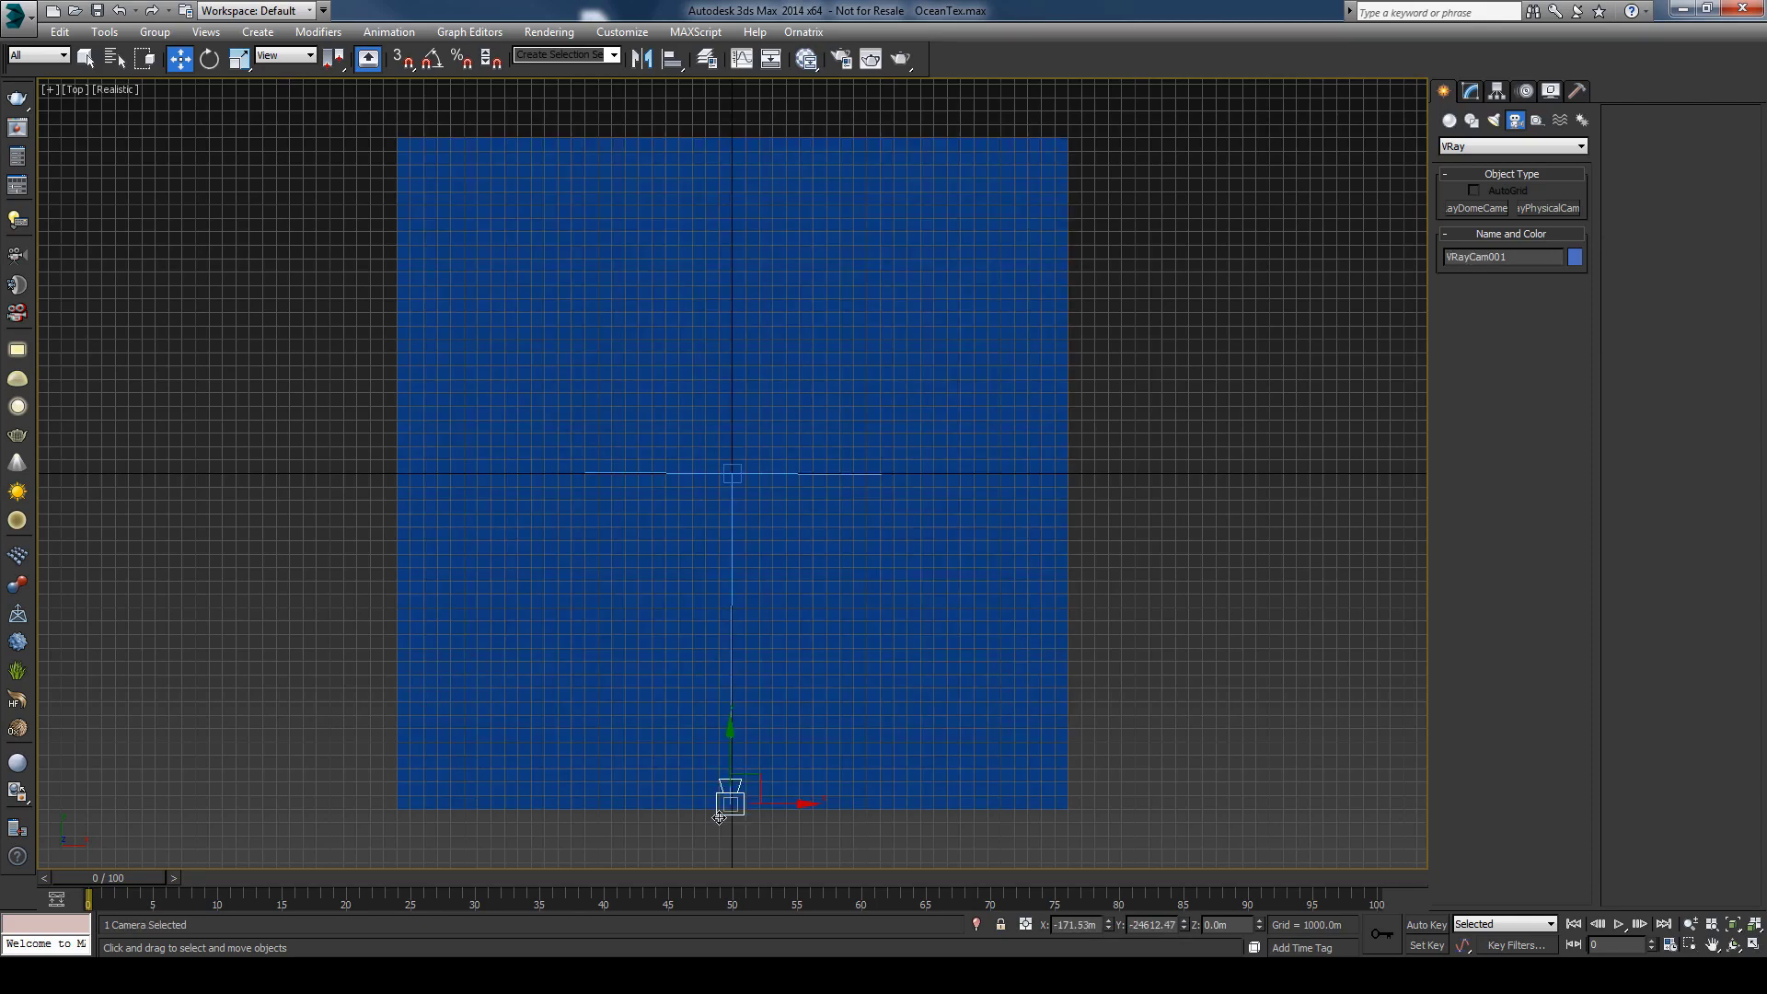
pyautogui.rightClick(1108, 926)
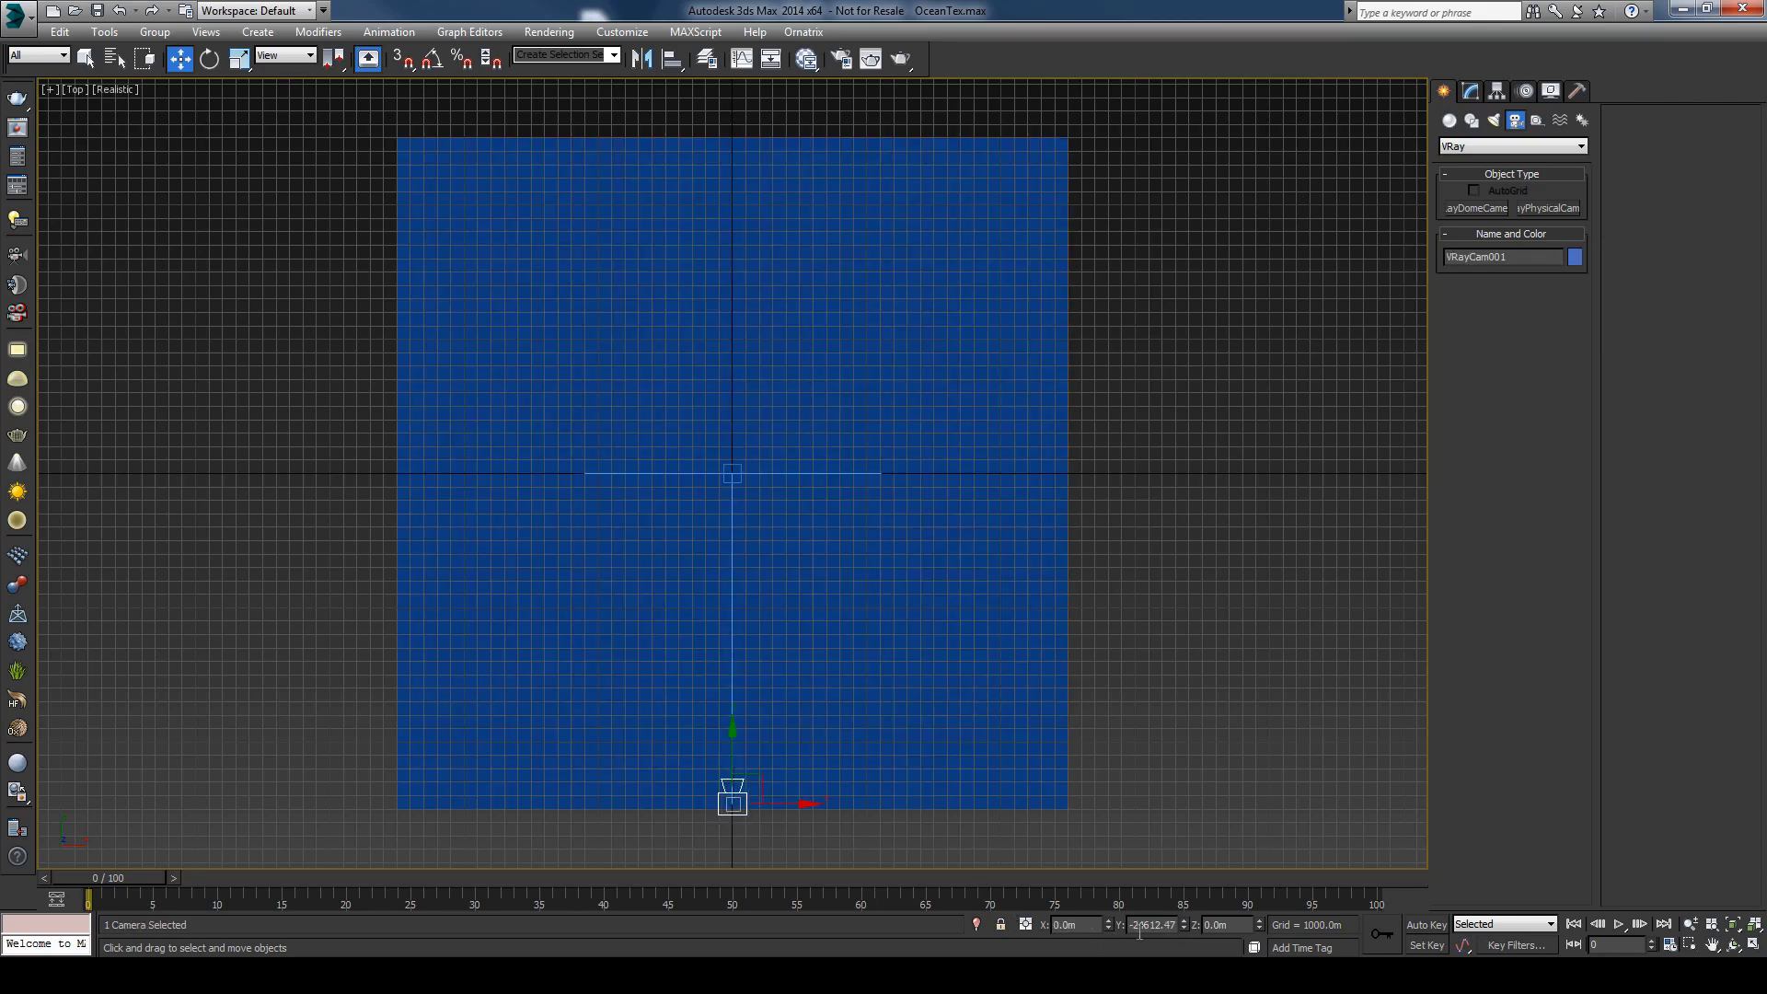
pyautogui.doubleClick(1140, 924)
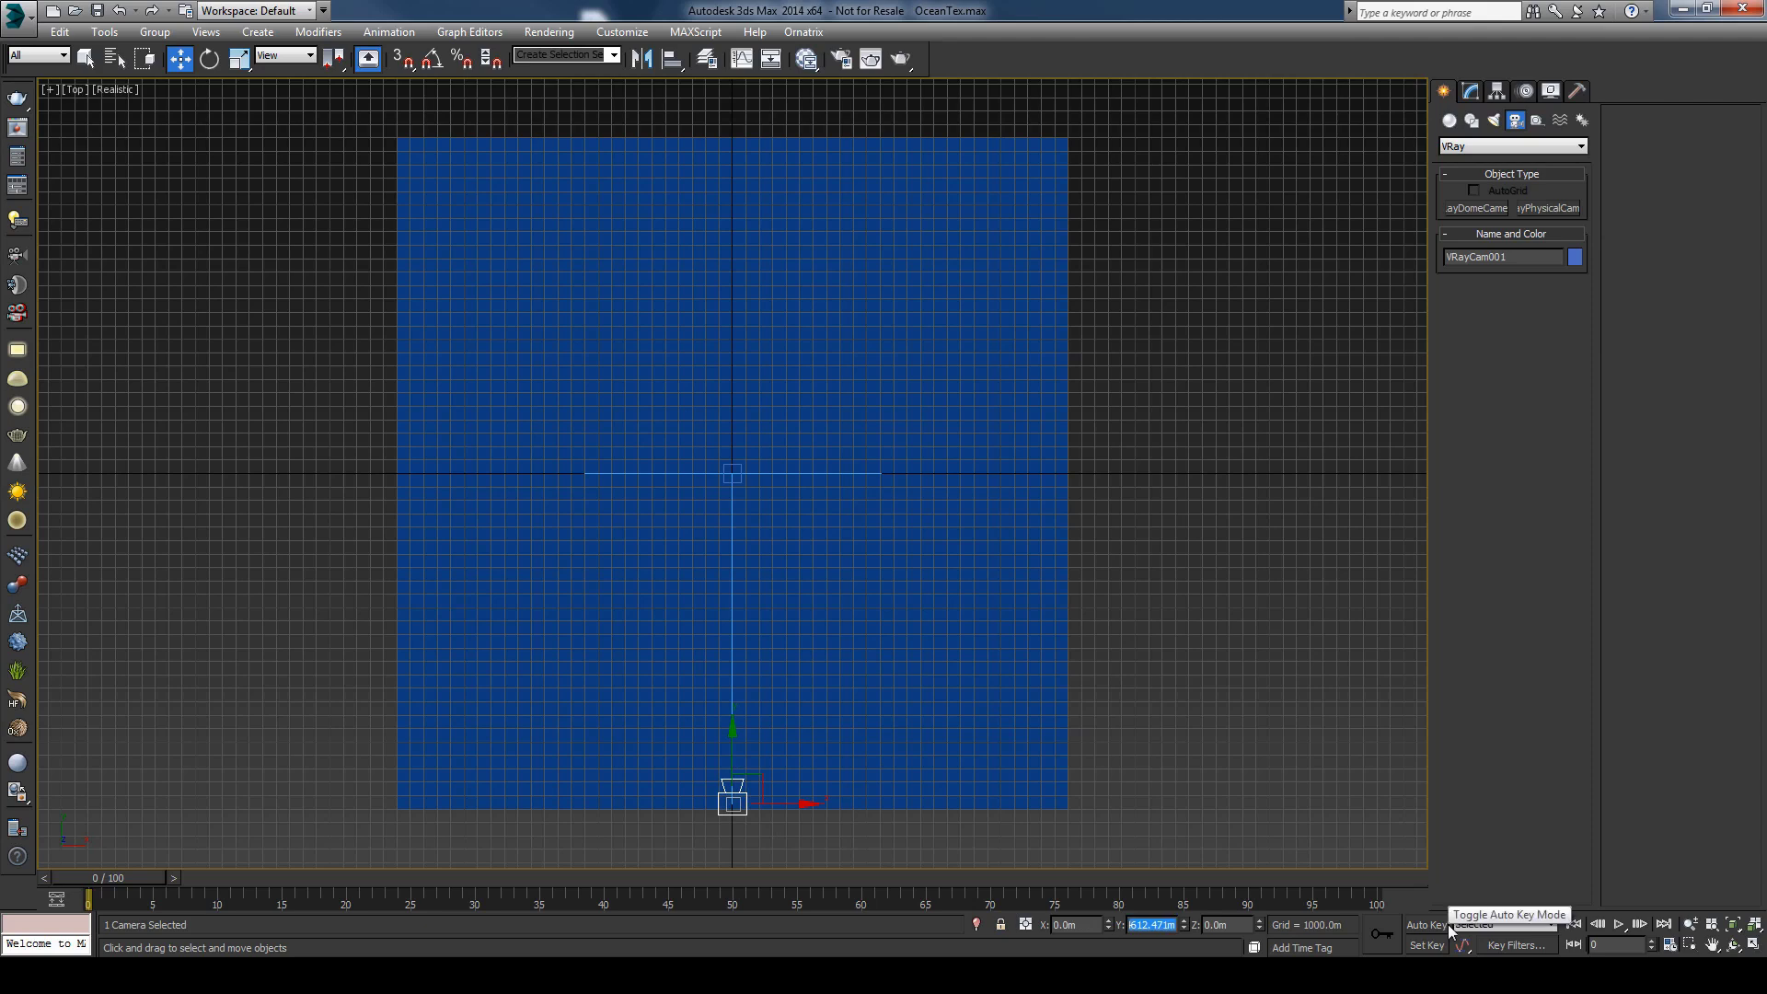
pyautogui.write('-25000')
pyautogui.press('Return')
# Step: Raise the camera slightly above the plane along Z and look through it, with nothing selected
pyautogui.keyDown('alt'); pyautogui.moveTo(936, 755); pyautogui.dragTo(907, 638, button='middle'); pyautogui.keyUp('alt')
pyautogui.scroll(3, 937, 616)
pyautogui.scroll(3, 881, 649)
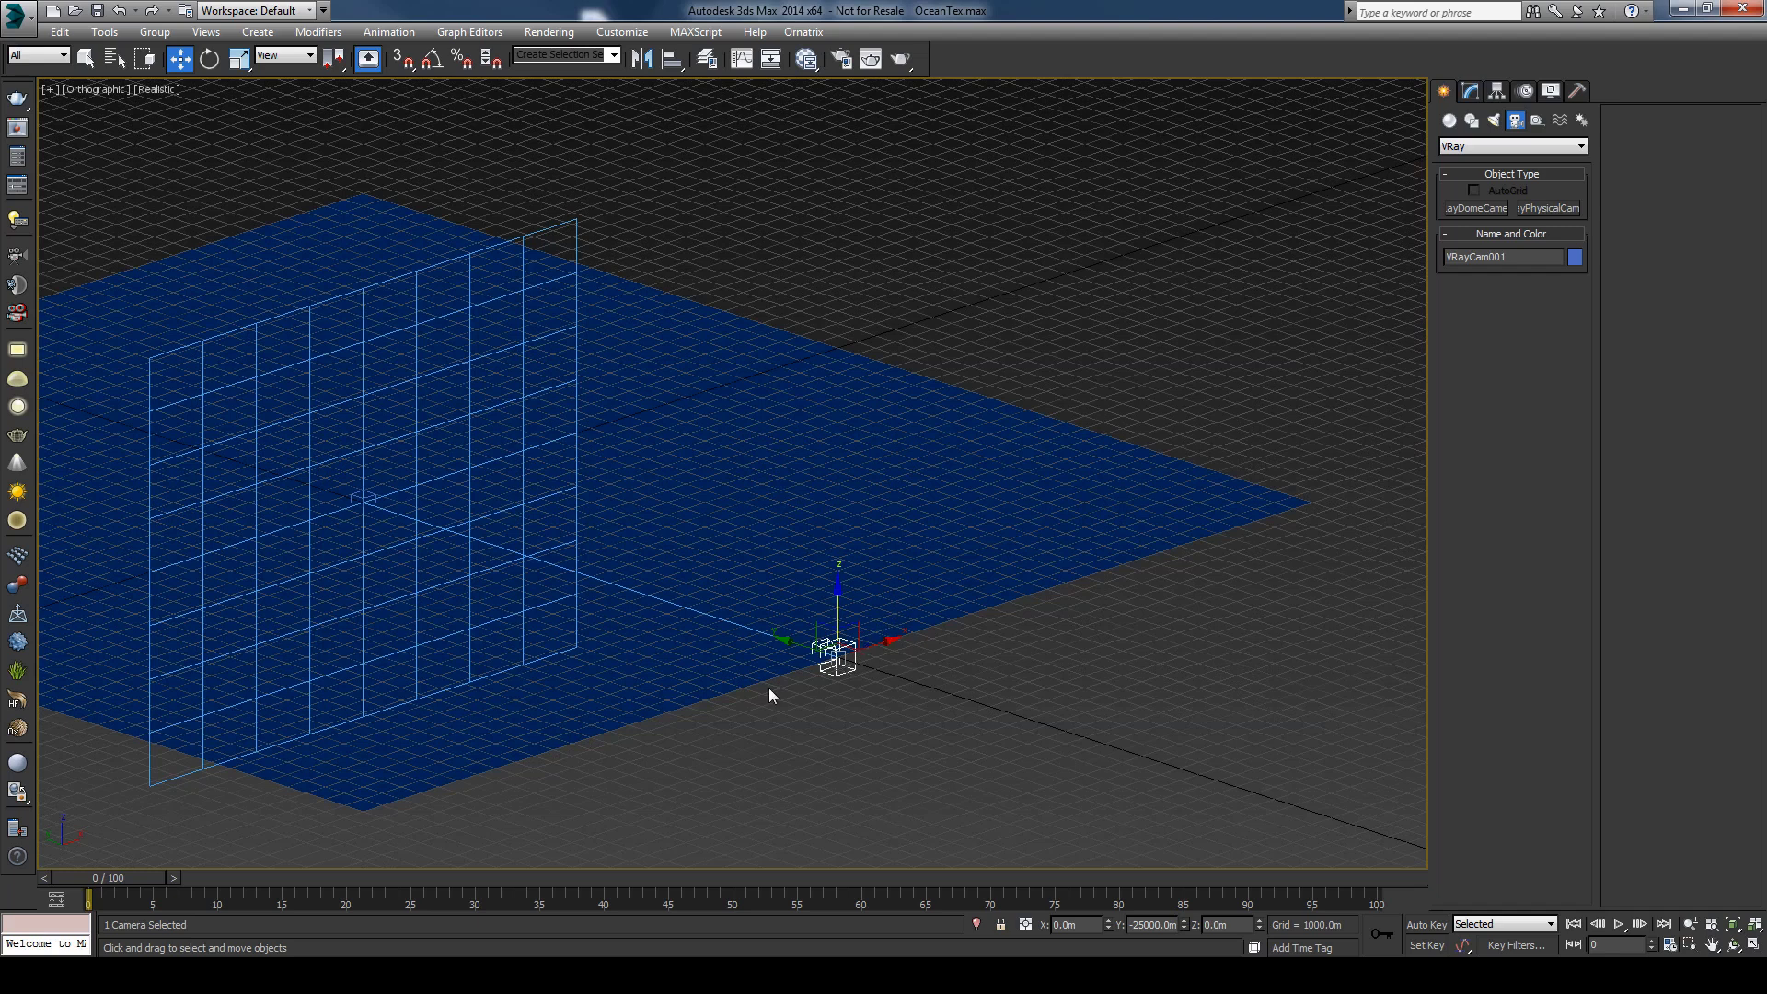
pyautogui.moveTo(1237, 925); pyautogui.dragTo(1107, 875)
pyautogui.press('c')
pyautogui.click(1001, 449)
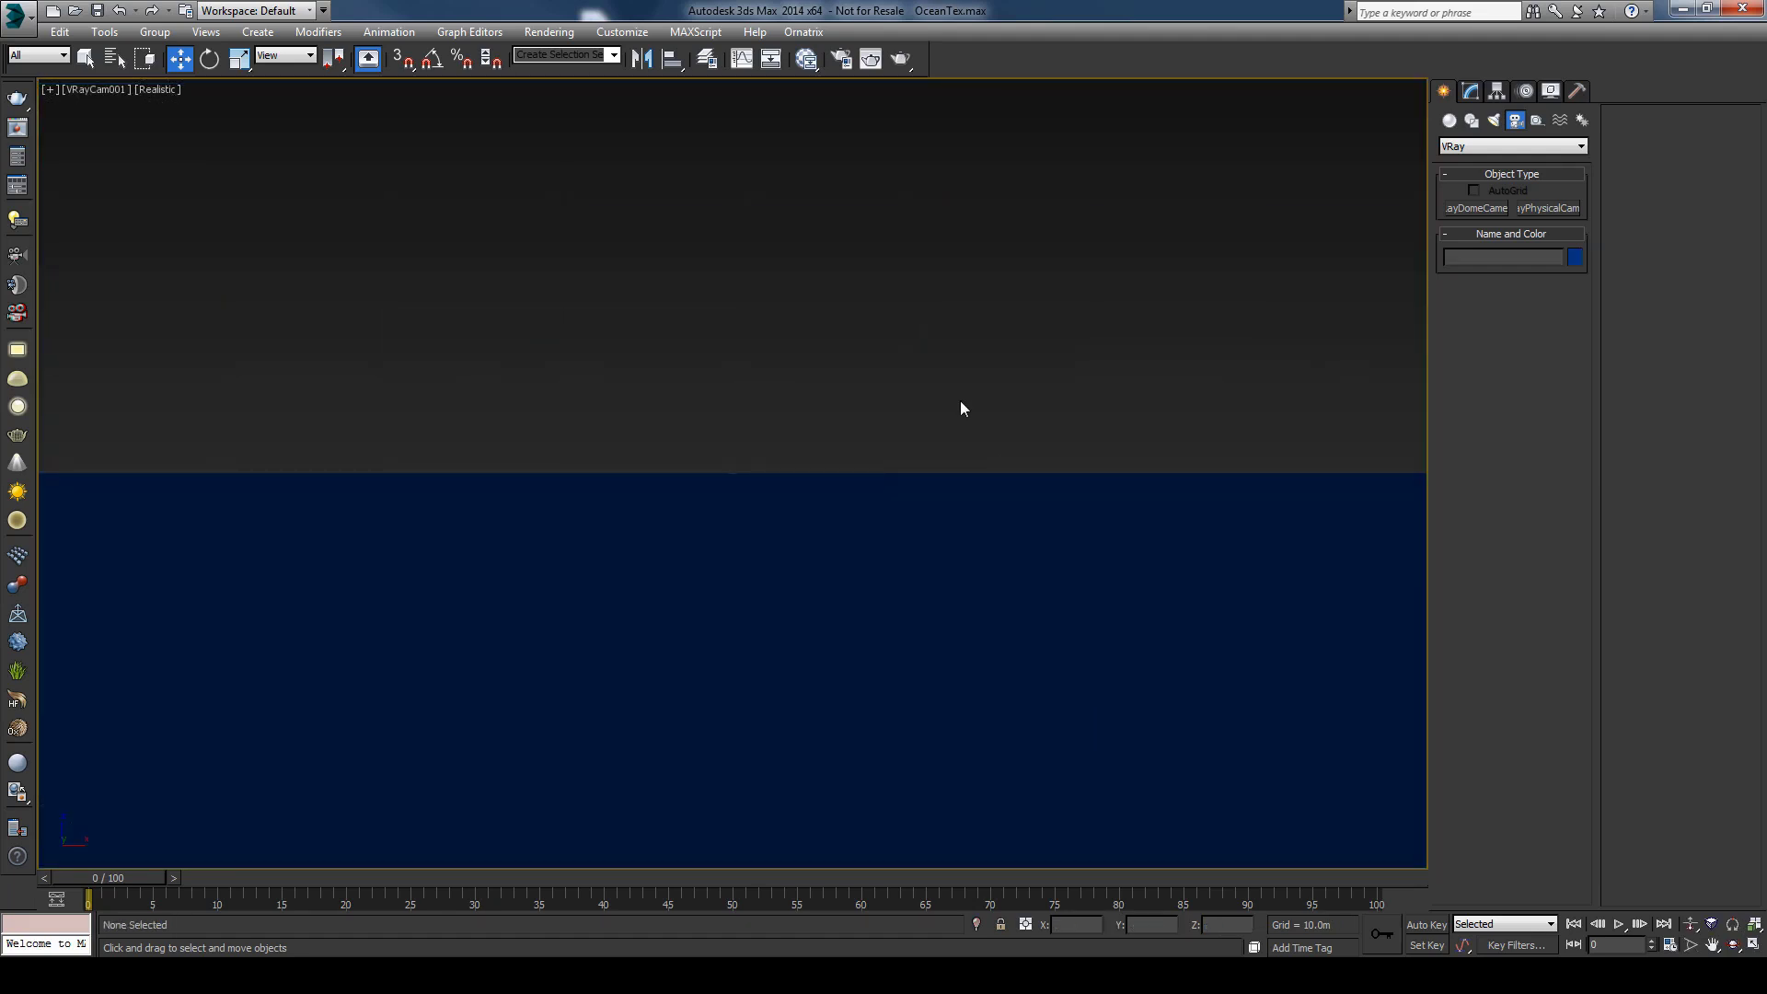
# Step: Create a VRaySun in the Top view beyond the plane's far edge, aimed near its centre, and accept the VRaySky environment map
pyautogui.hotkey('alt', 'w')
pyautogui.click(590, 357)
pyautogui.press('z')
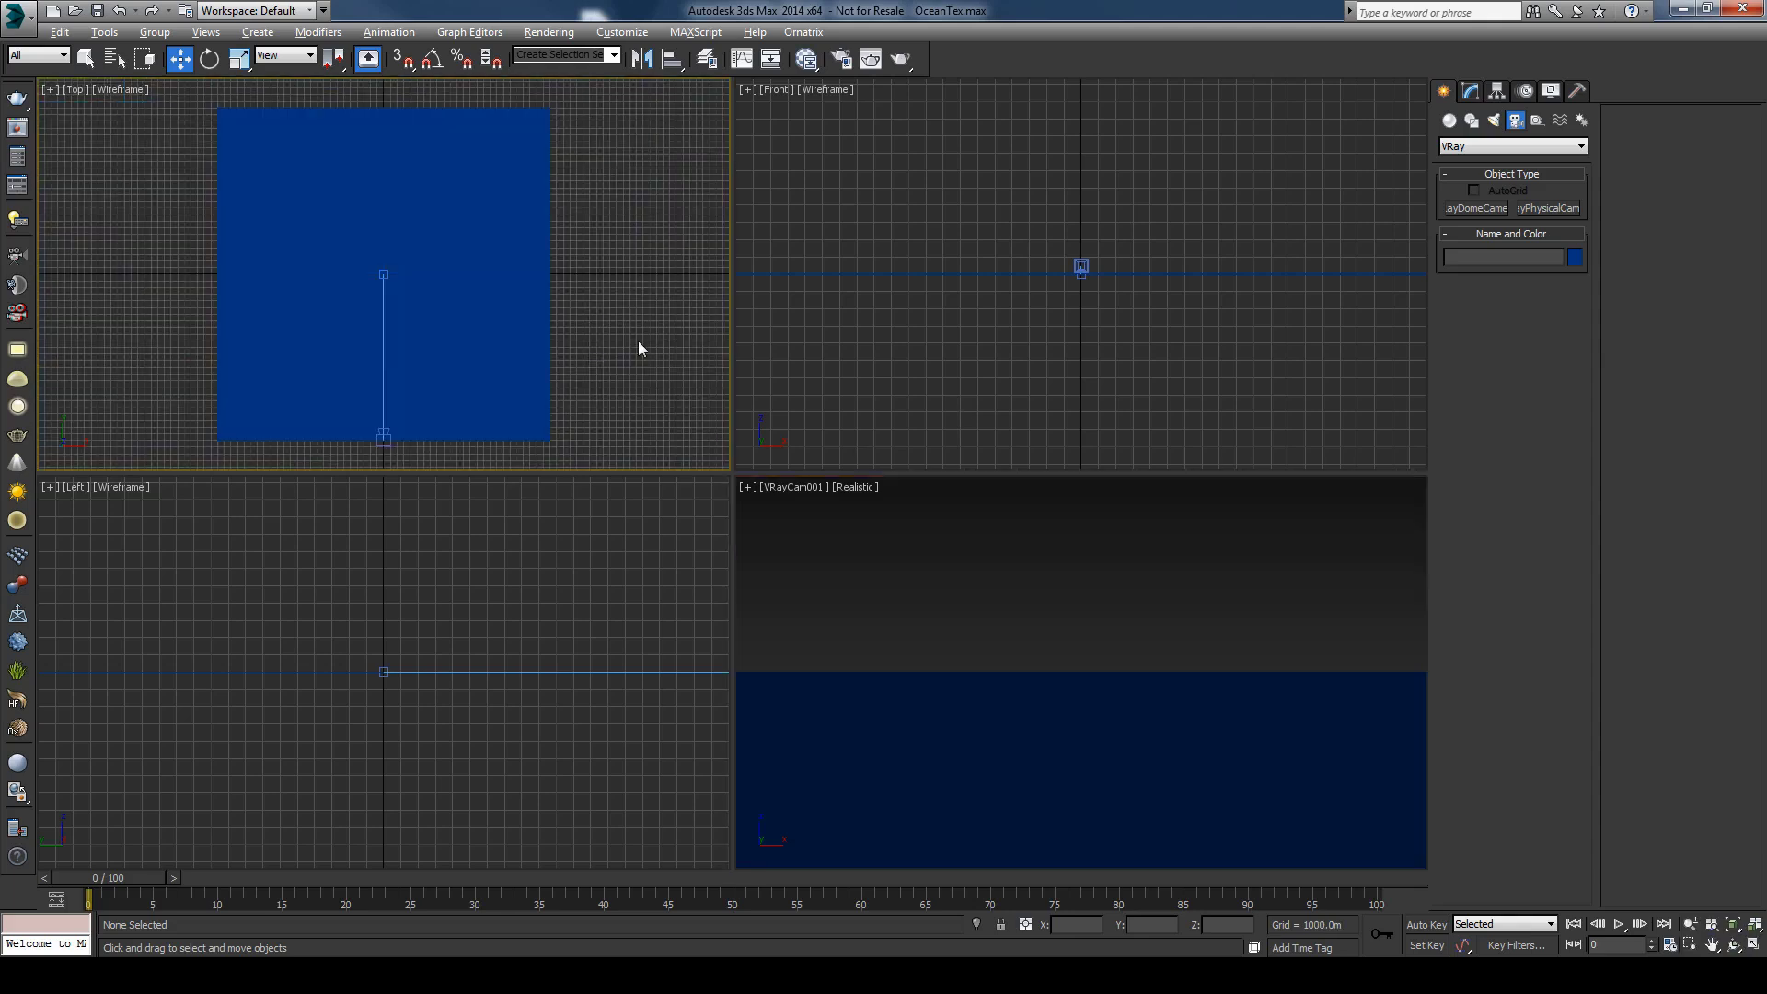
pyautogui.hotkey('alt', 'w')
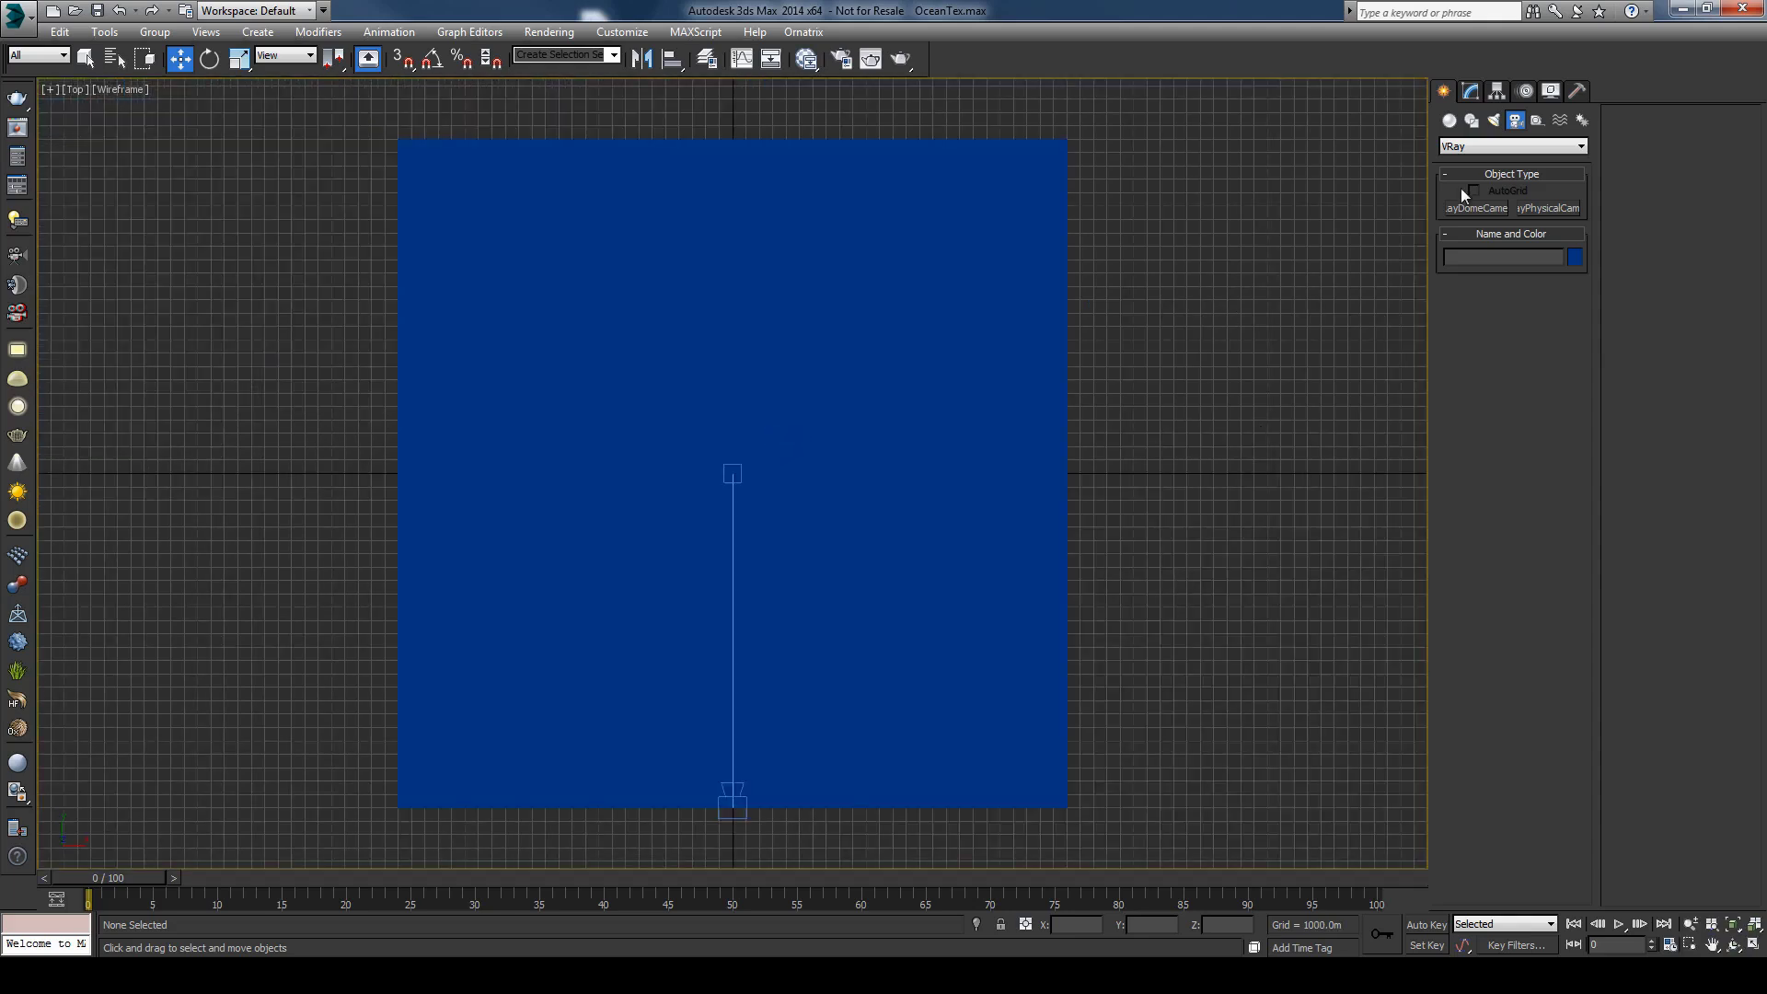
pyautogui.click(1493, 120)
pyautogui.click(1506, 145)
pyautogui.click(1497, 187)
pyautogui.click(1549, 227)
pyautogui.moveTo(899, 113); pyautogui.dragTo(745, 428)
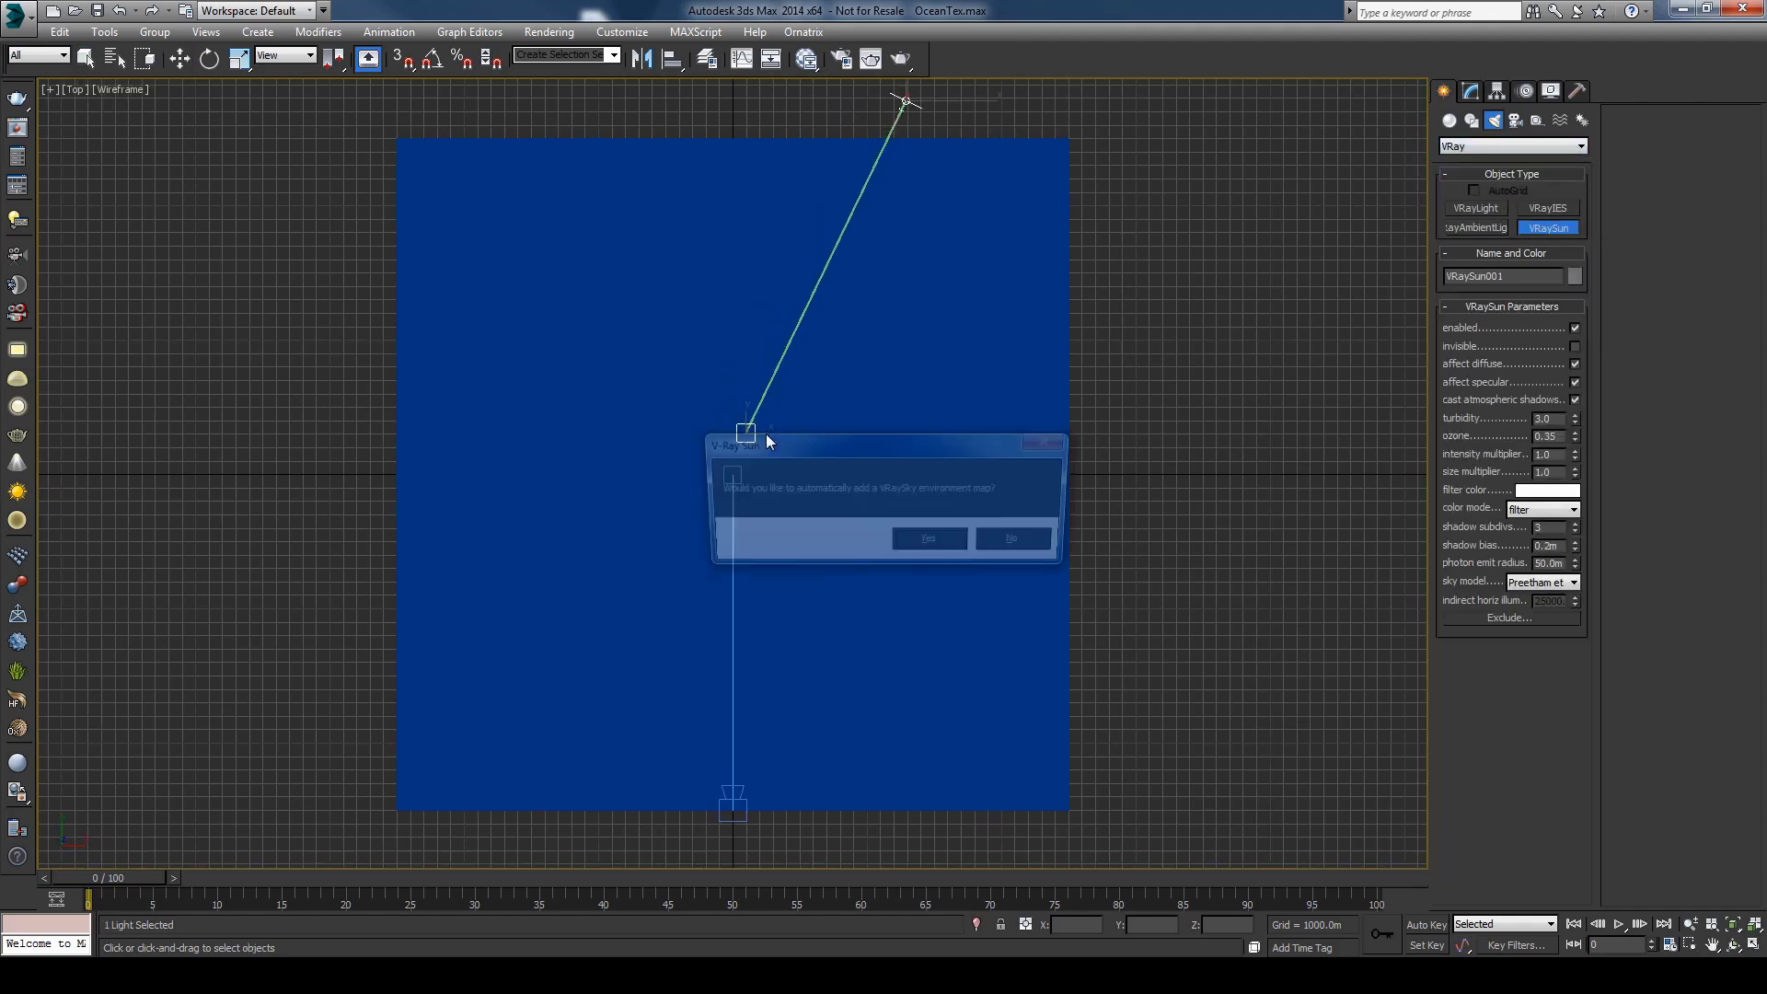
pyautogui.click(932, 547)
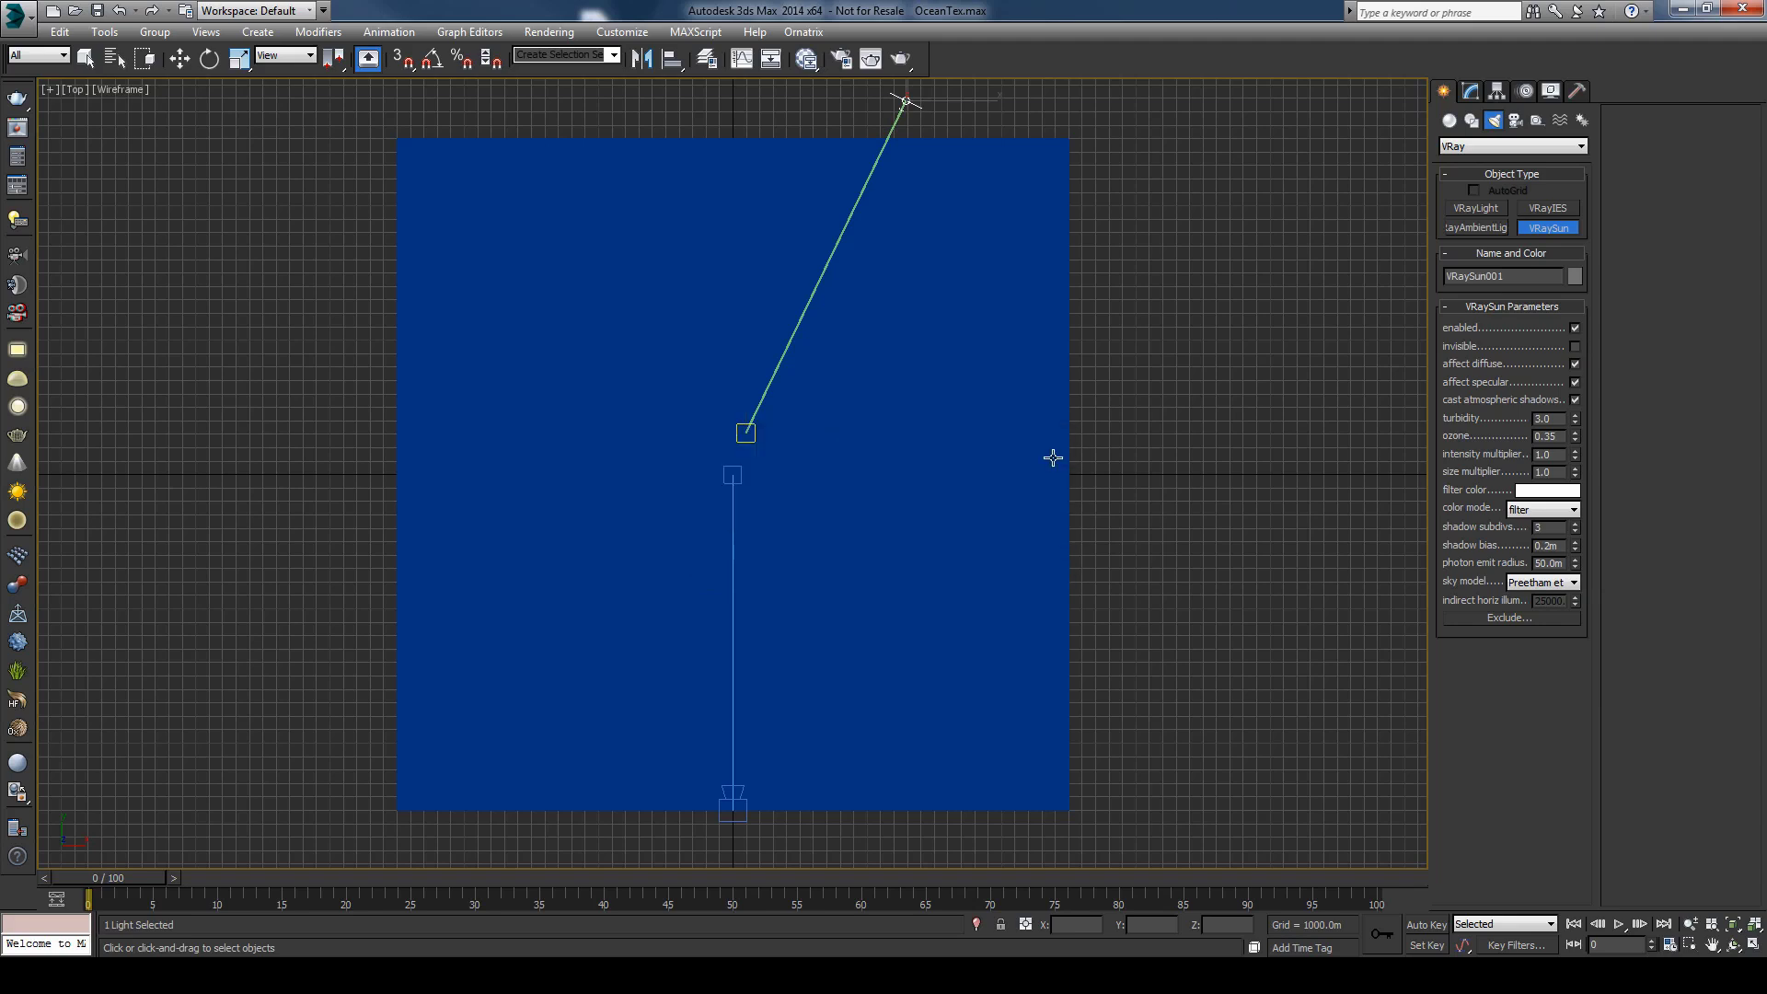
# Step: Raise the sun above the horizon in the camera view to a height of about 6496 m
pyautogui.press('c')
pyautogui.press('w')
pyautogui.moveTo(1129, 450); pyautogui.dragTo(1193, 258)
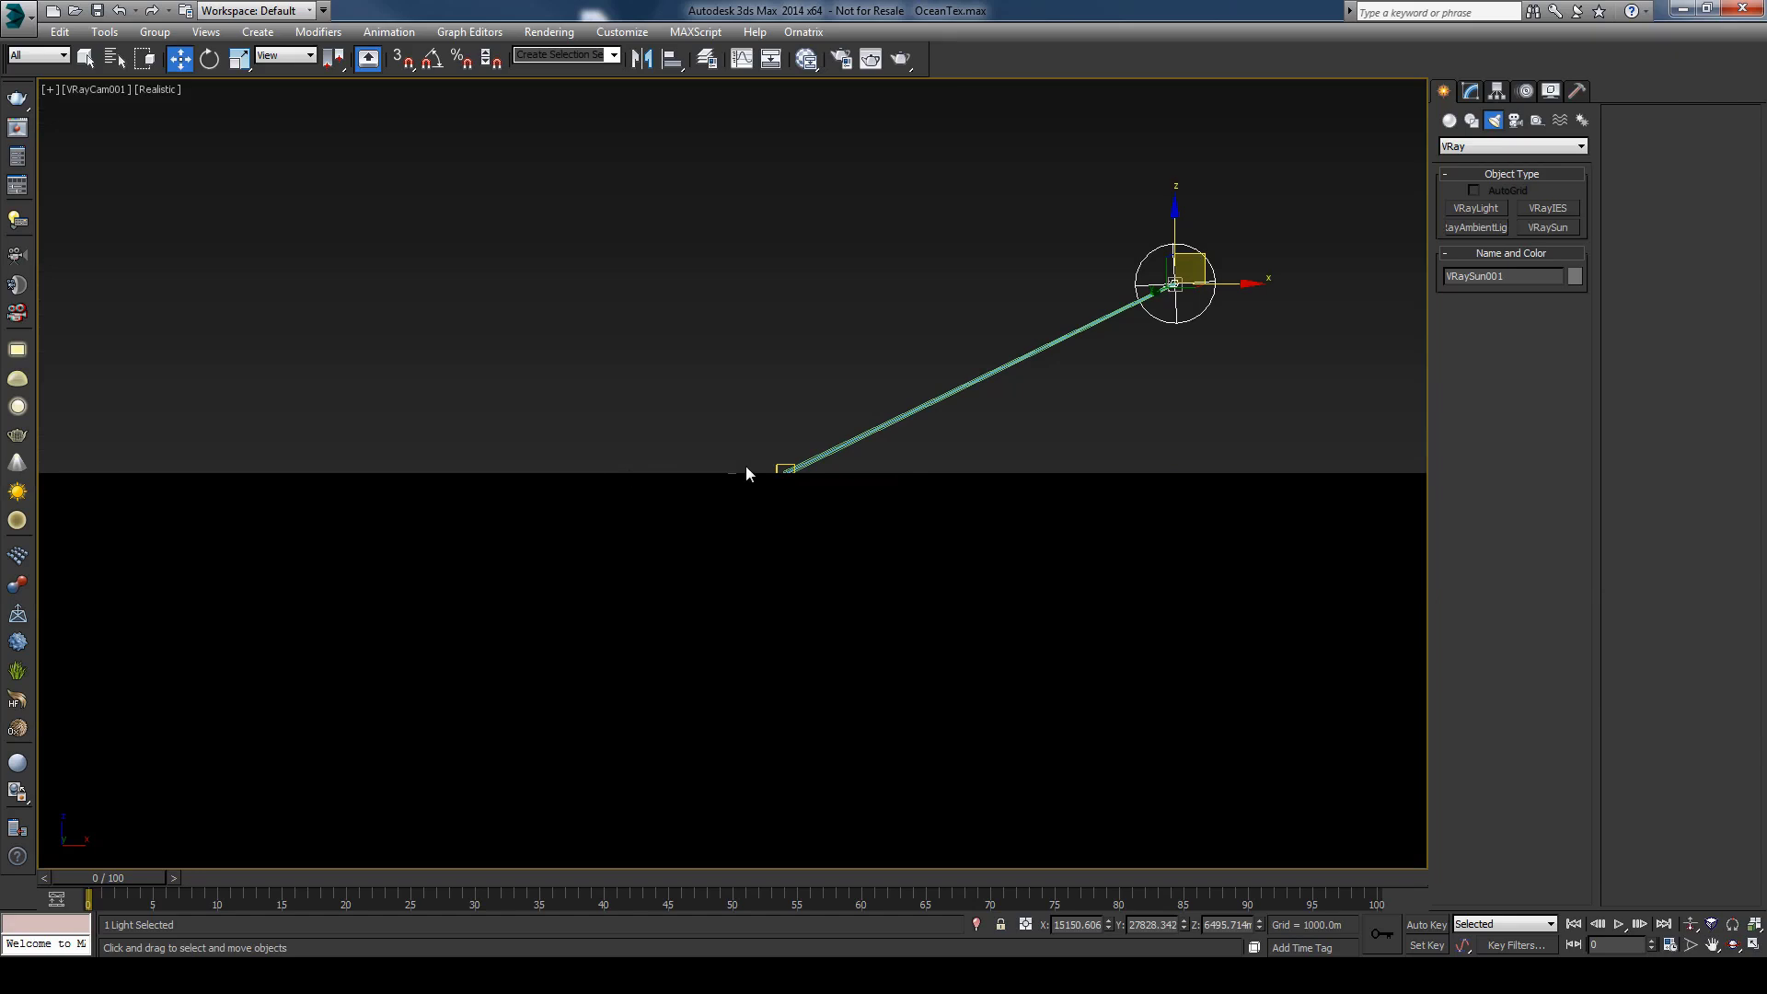
# Step: Move the sun's target to X 0 and Y 0, and run a test render of the camera view
pyautogui.click(783, 470)
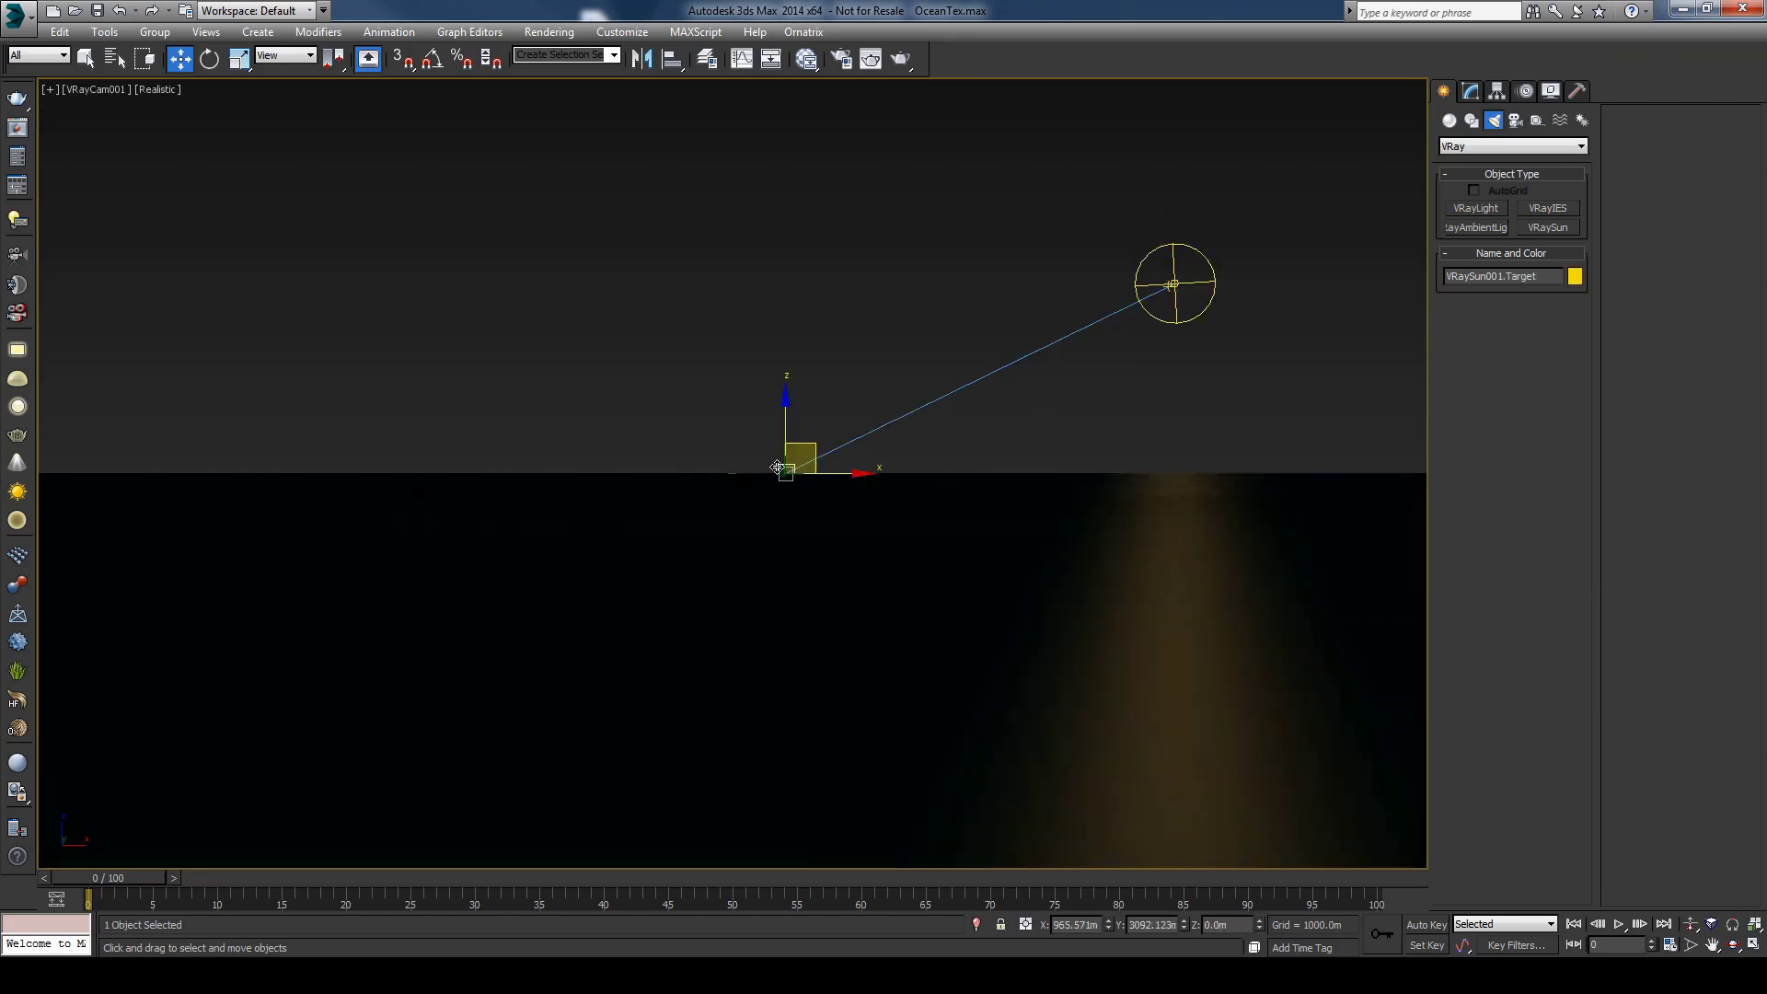
pyautogui.rightClick(1109, 928)
pyautogui.rightClick(1182, 930)
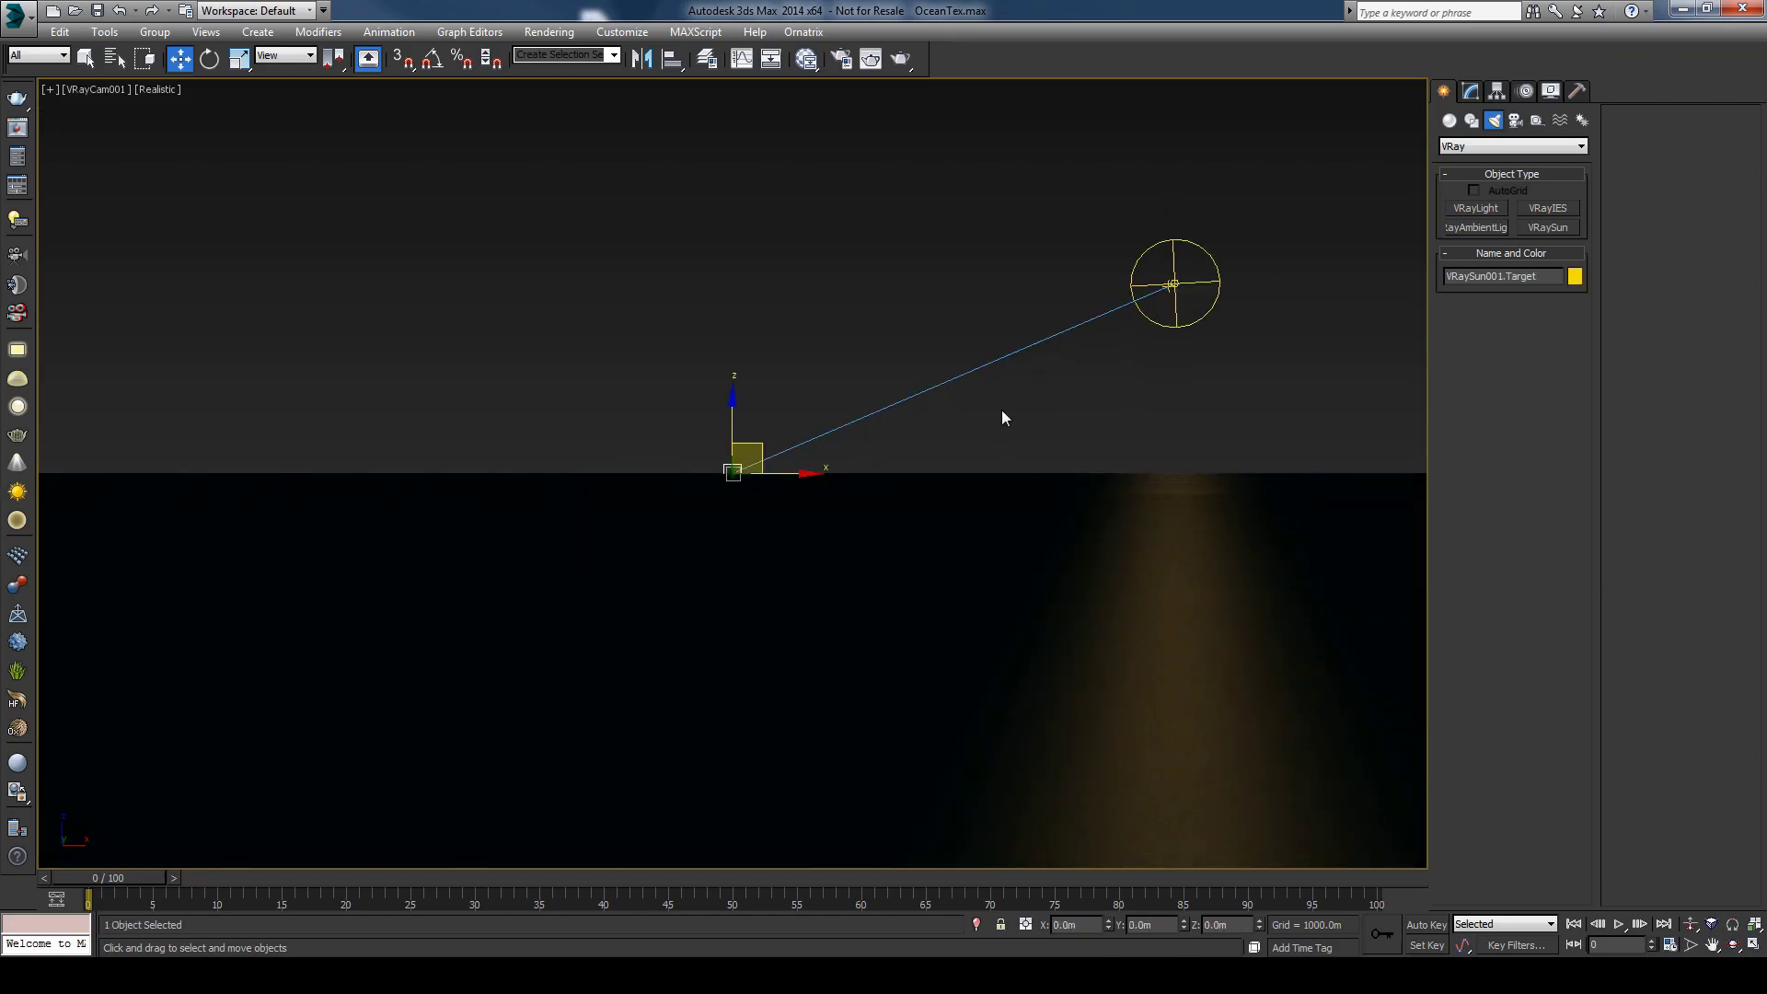
pyautogui.hotkey('shift', 'q')
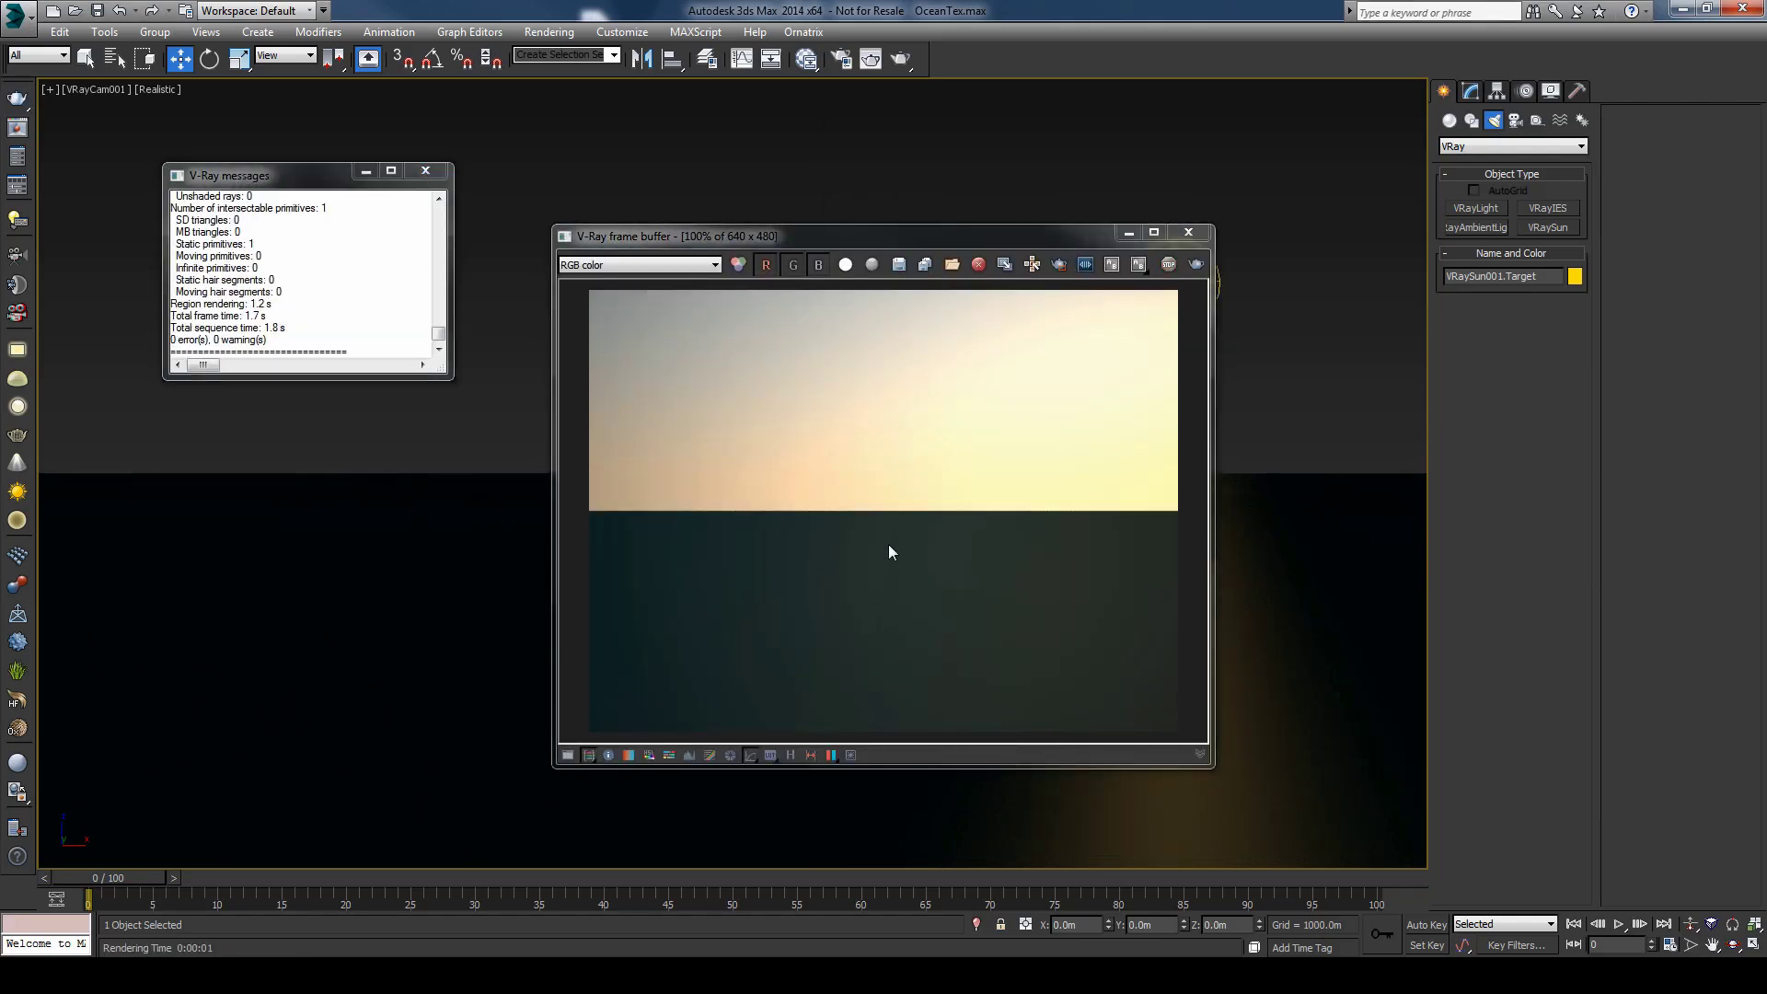
pyautogui.click(1189, 231)
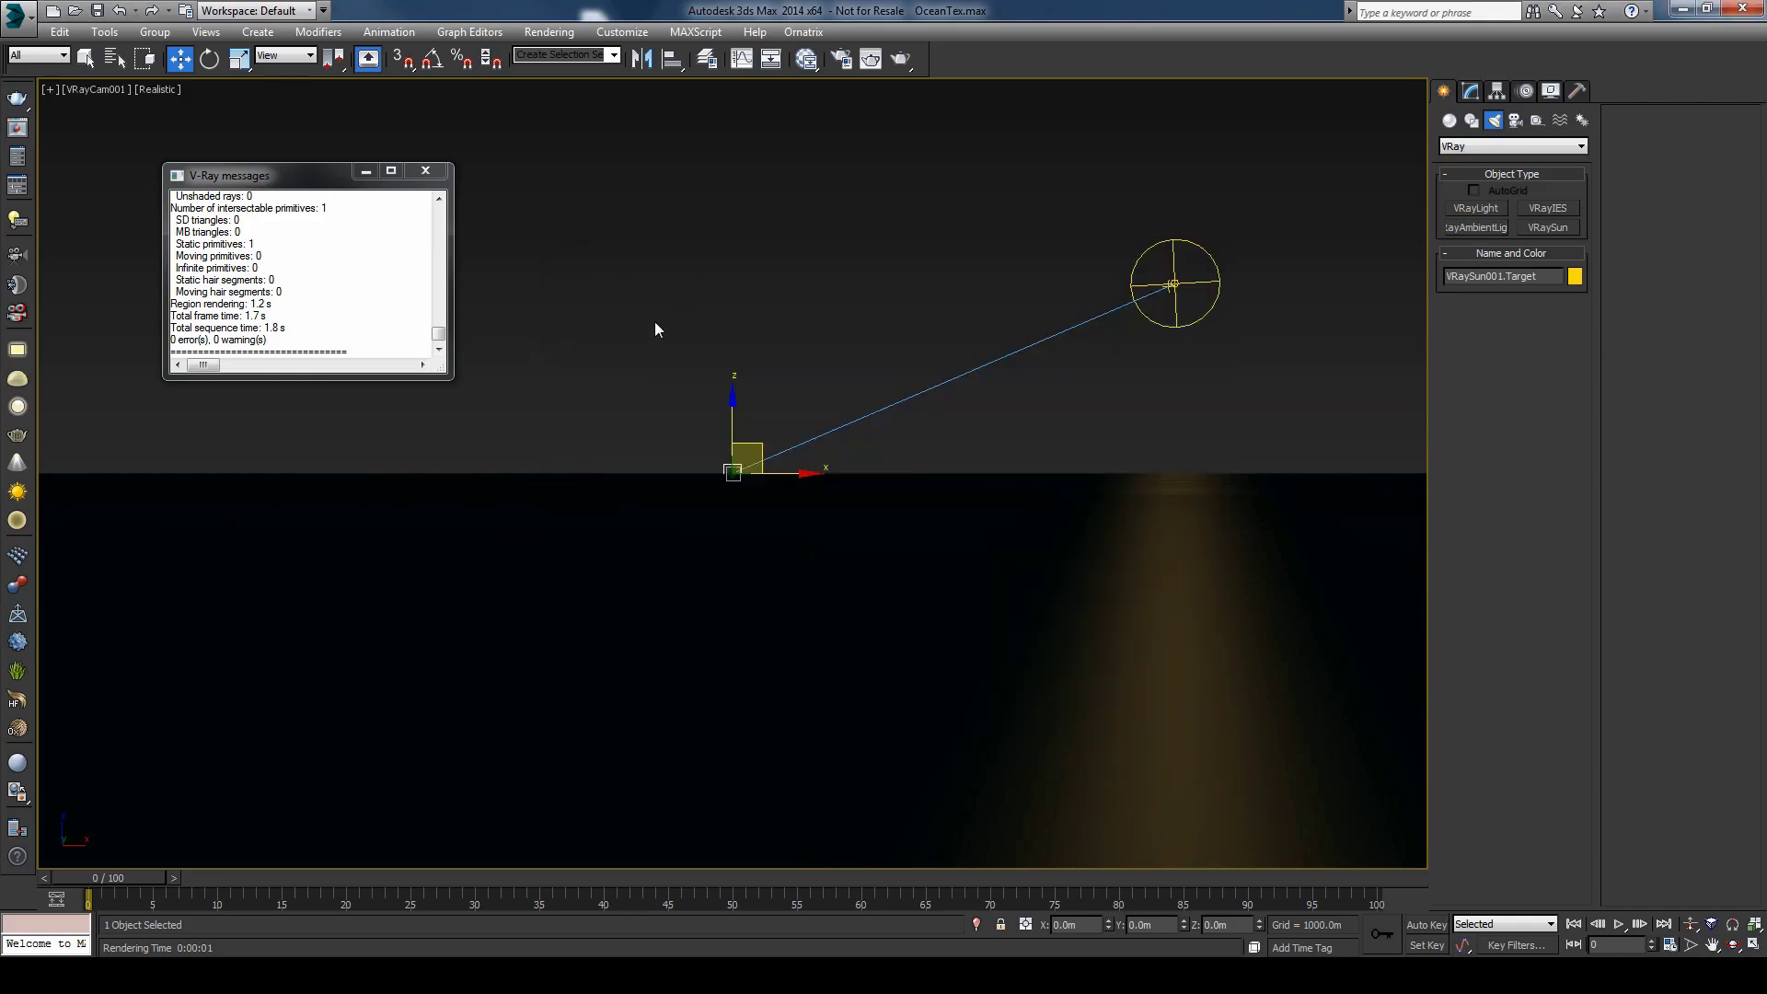
# Step: Add a new VRayMtl material node in the Slate Material Editor
pyautogui.press('m')
pyautogui.rightClick(168, 263)
pyautogui.moveTo(309, 277)
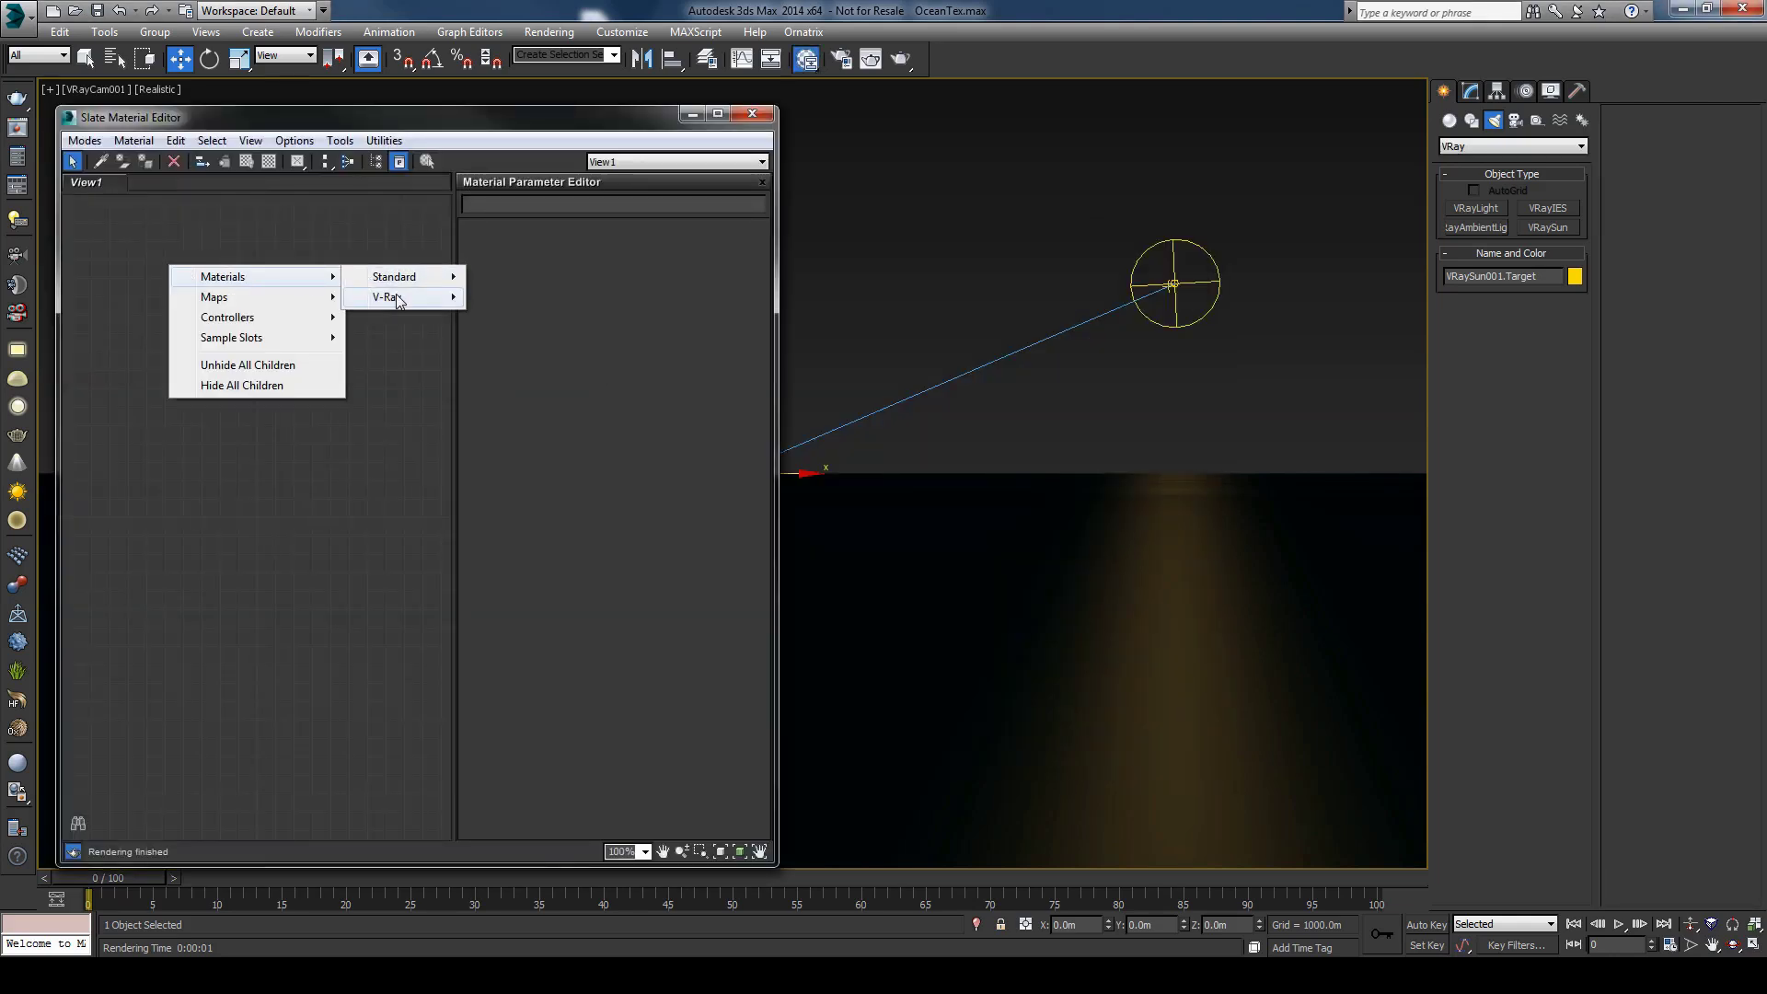
pyautogui.moveTo(402, 298)
pyautogui.click(544, 462)
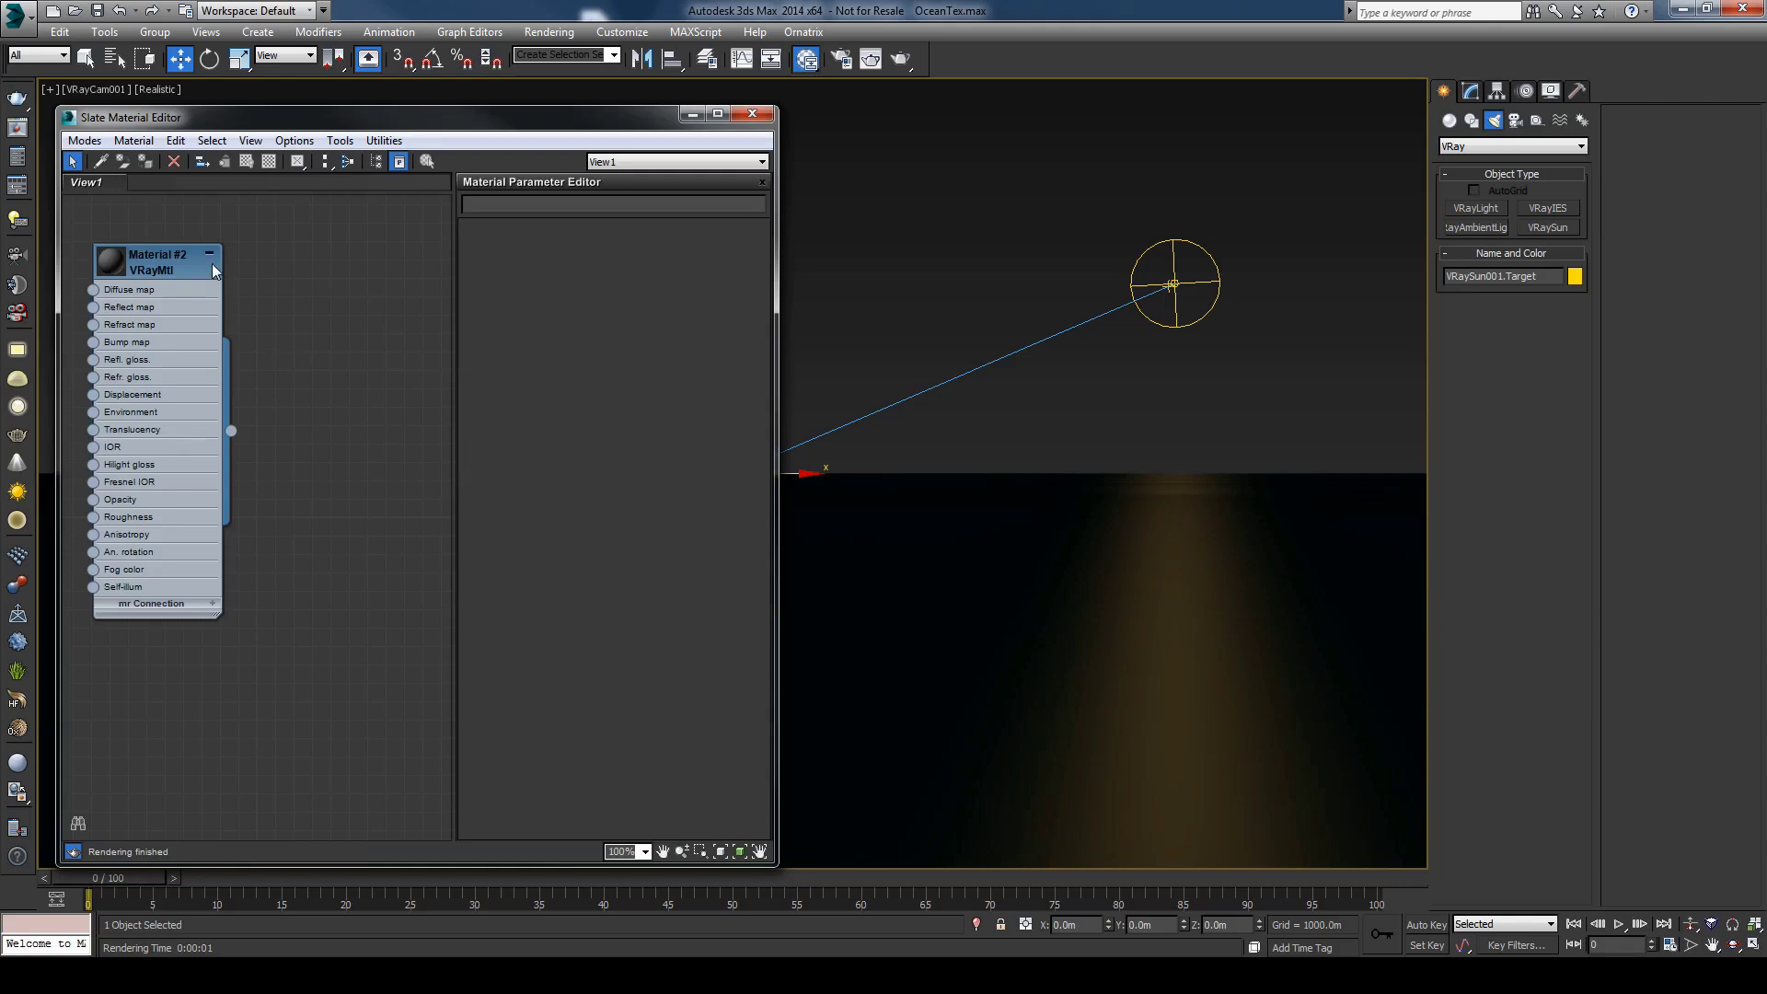
# Step: Collapse the new VRayMtl node's slots, reposition the node, and rename the material Ocean
pyautogui.press('h')
pyautogui.moveTo(163, 263); pyautogui.dragTo(218, 299)
pyautogui.doubleClick(219, 299)
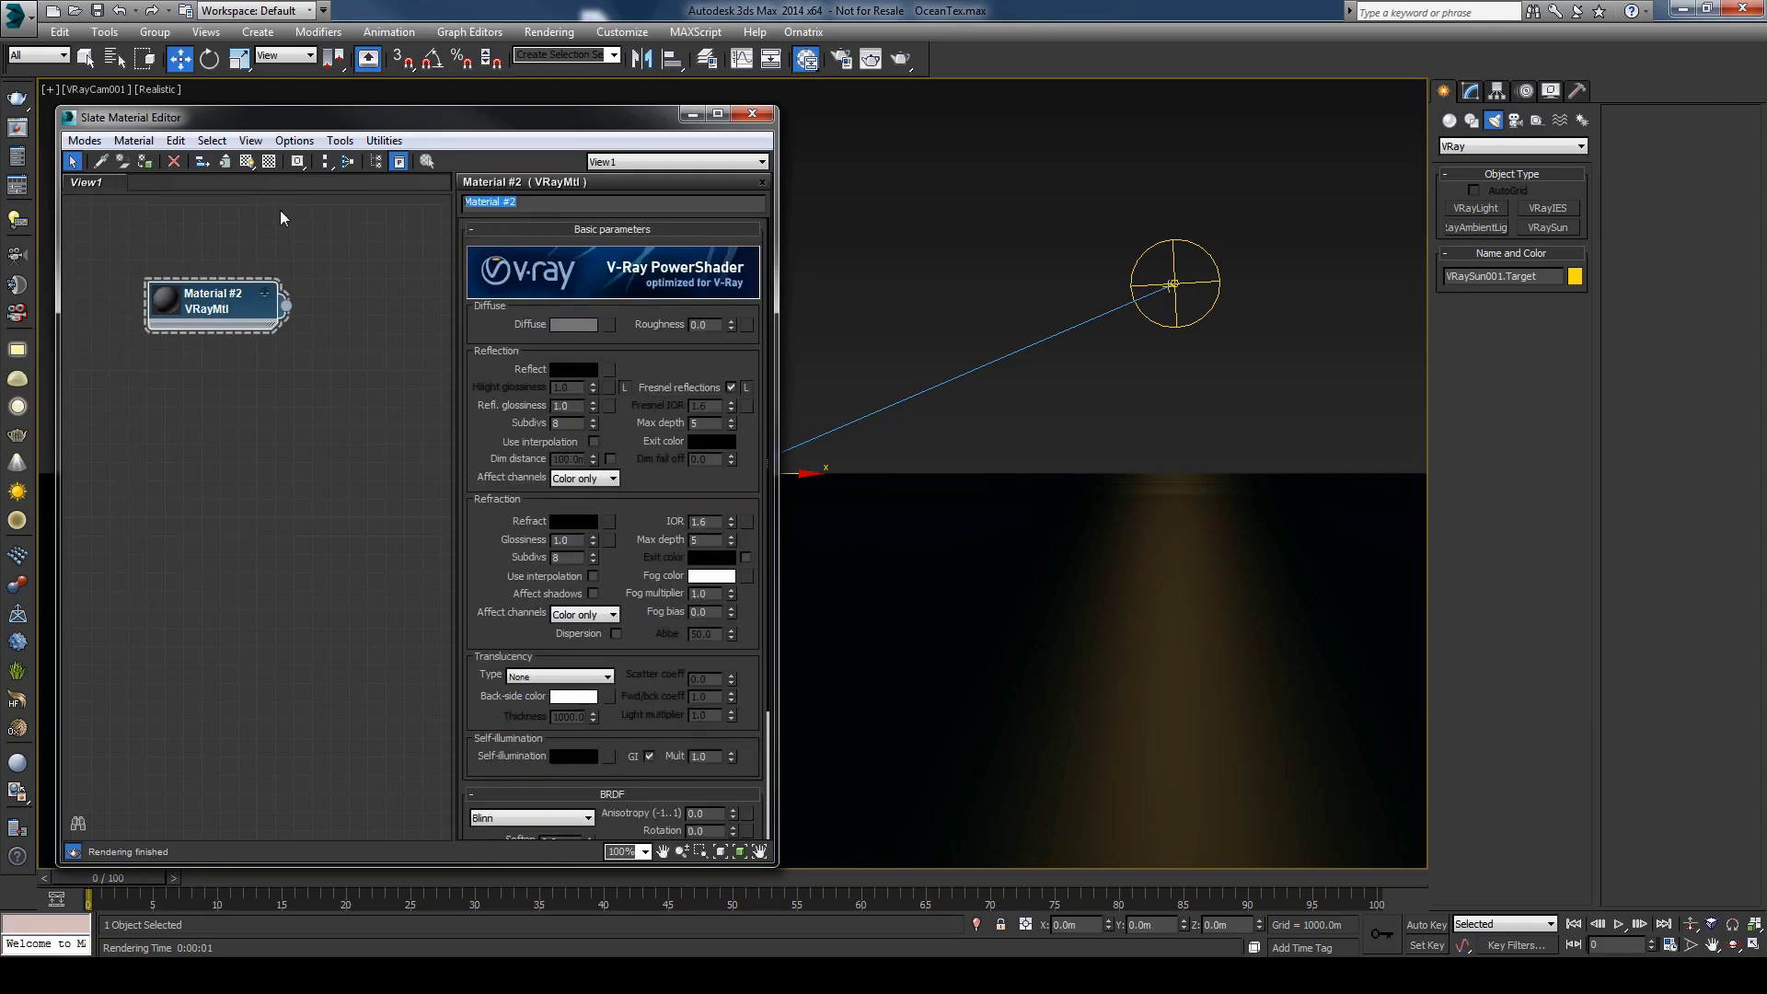
pyautogui.write('Ocean')
pyautogui.press('Return')
# Step: Set the Ocean material's diffuse color to black and its reflection and refraction colors to white
pyautogui.click(573, 323)
pyautogui.click(363, 248)
pyautogui.click(676, 269)
pyautogui.click(574, 369)
pyautogui.moveTo(523, 212); pyautogui.dragTo(528, 255)
pyautogui.click(675, 270)
pyautogui.click(574, 521)
pyautogui.click(675, 269)
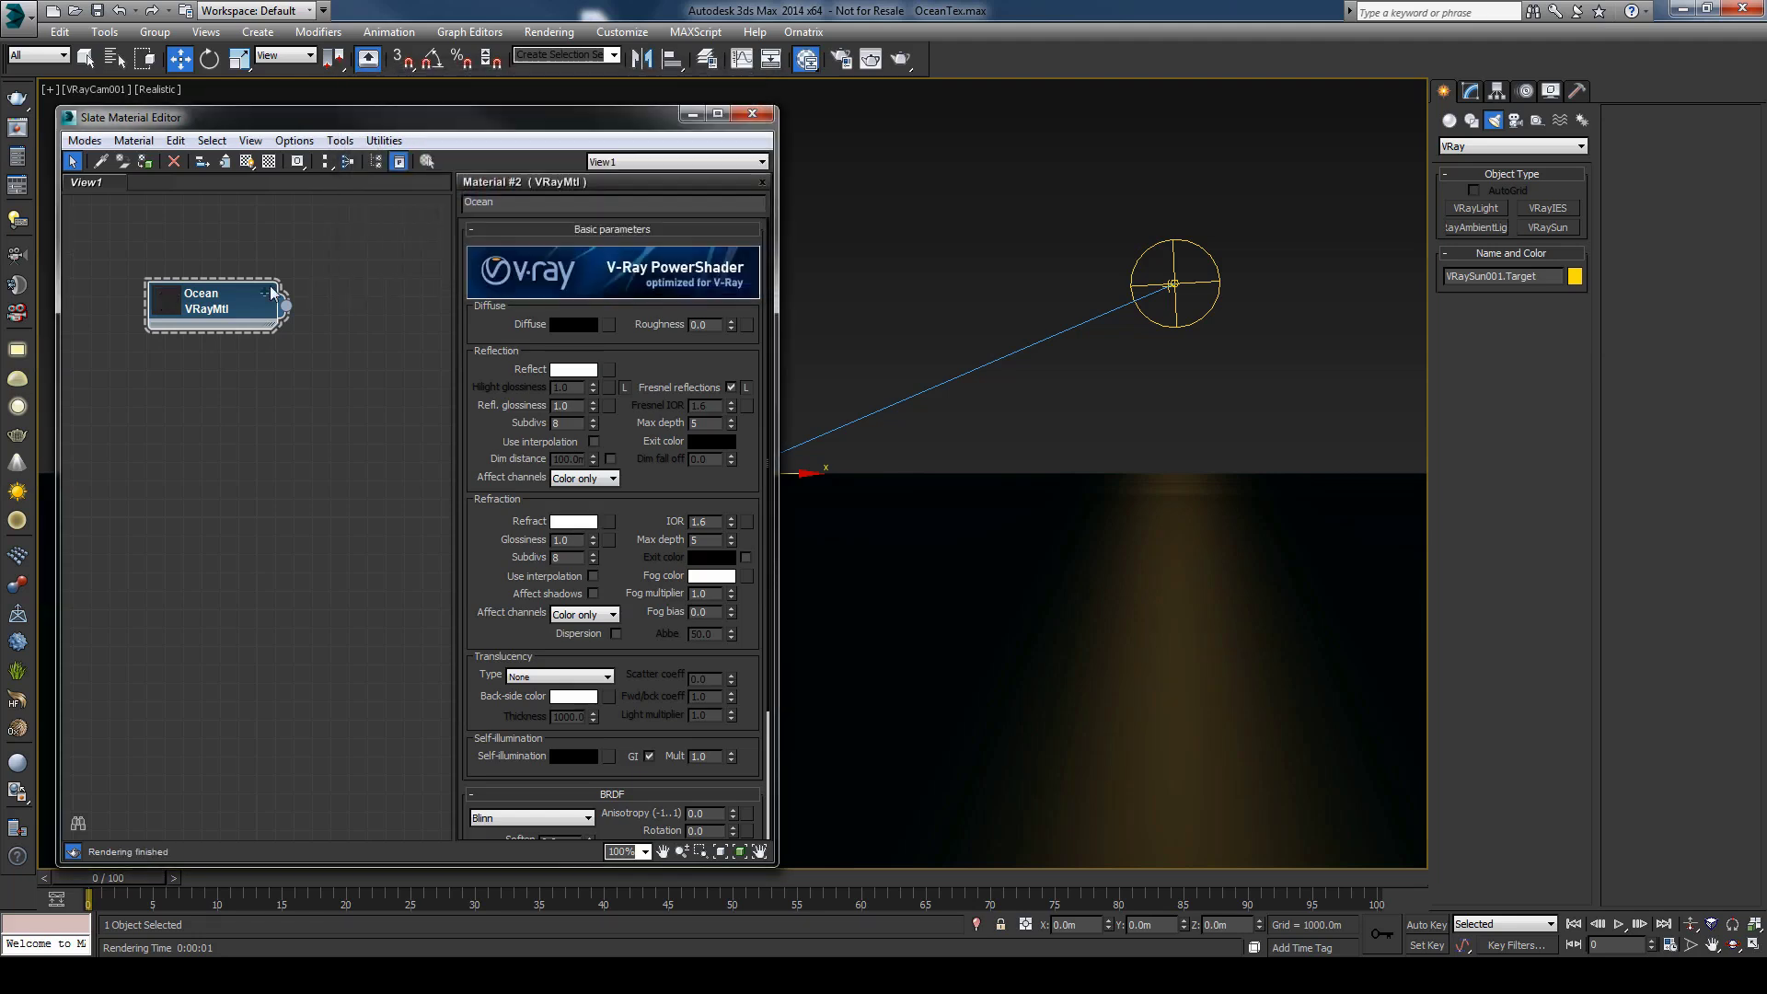
# Step: Enlarge the Ocean preview with a checkered background and set the fog color to dark blue with hue 146, saturation 163, value 128
pyautogui.doubleClick(167, 304)
pyautogui.click(268, 162)
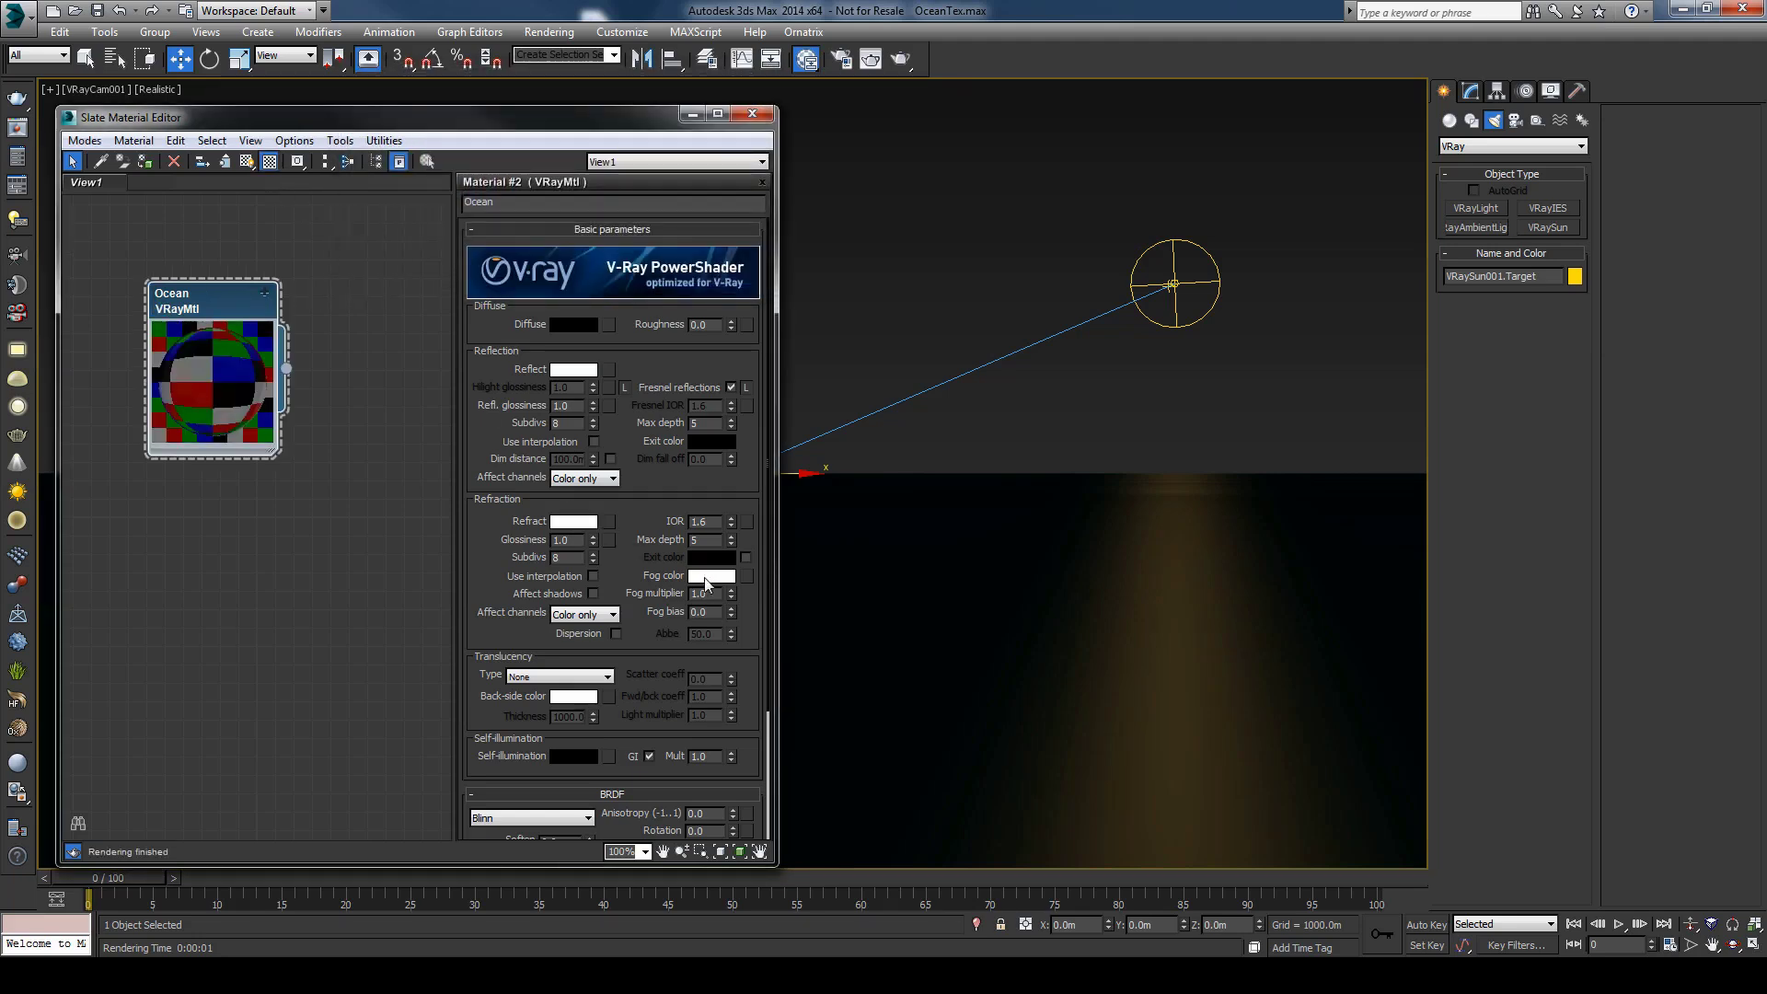
pyautogui.click(709, 577)
pyautogui.click(656, 173)
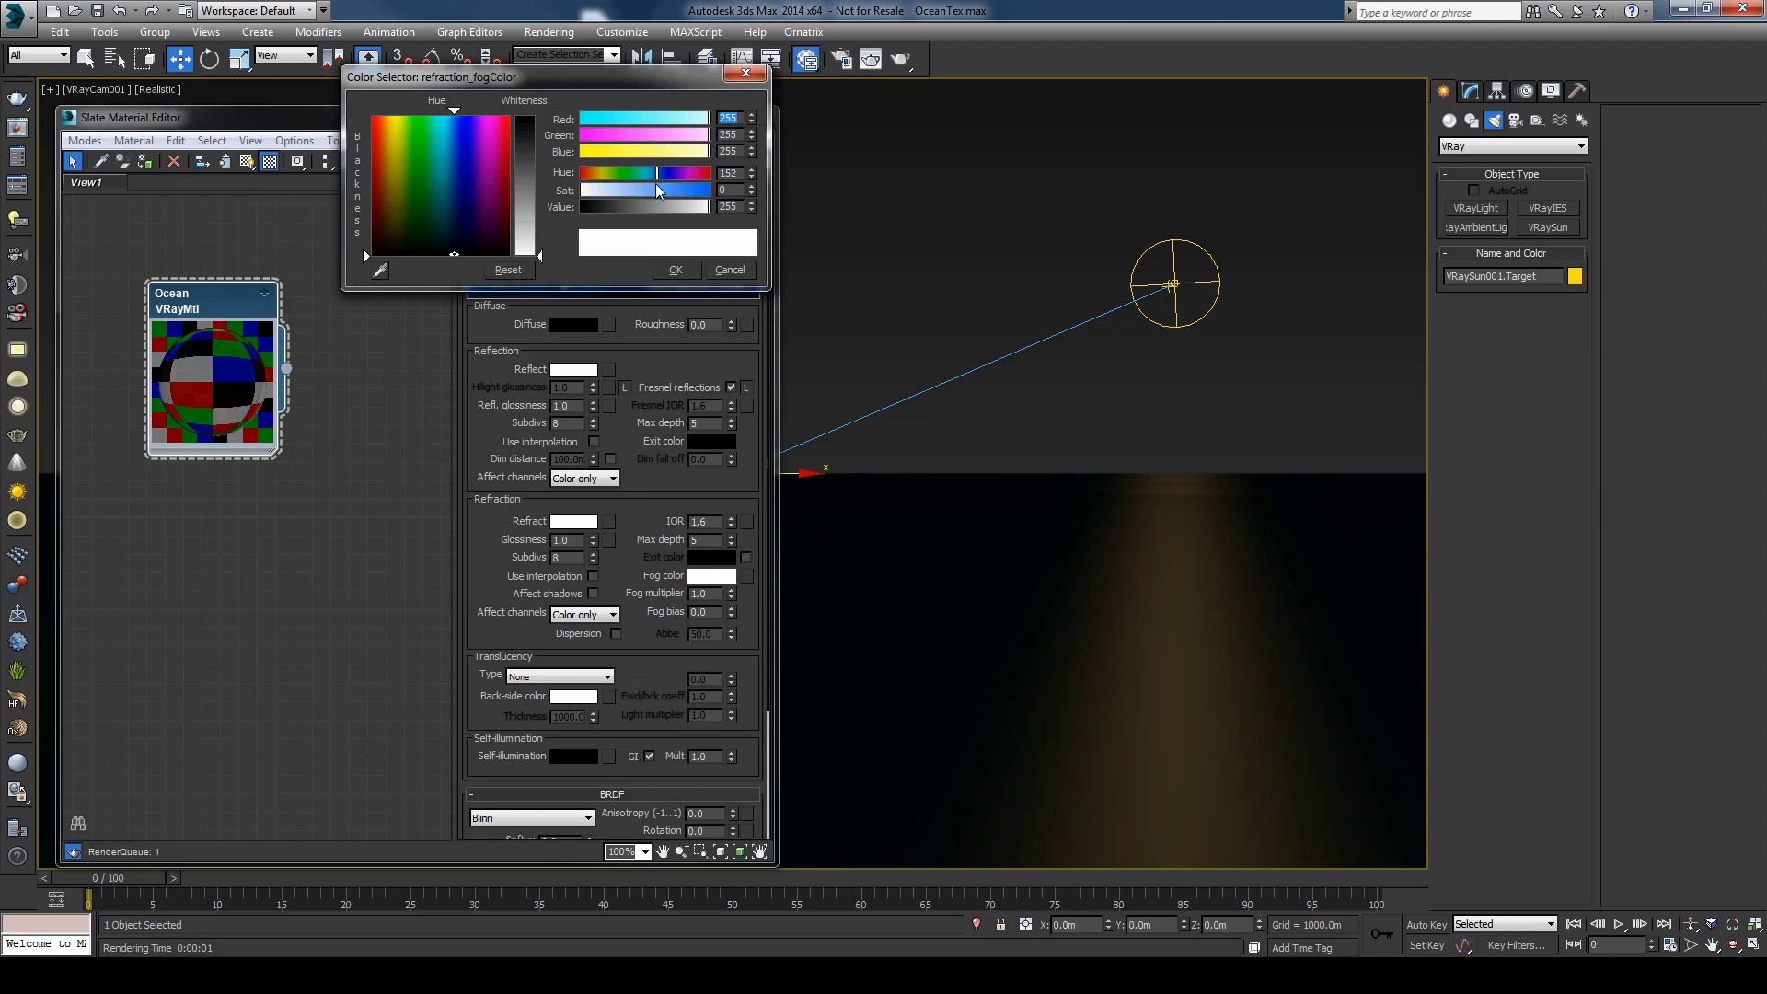
pyautogui.click(657, 190)
pyautogui.click(649, 208)
pyautogui.click(645, 208)
pyautogui.click(663, 190)
pyautogui.click(654, 175)
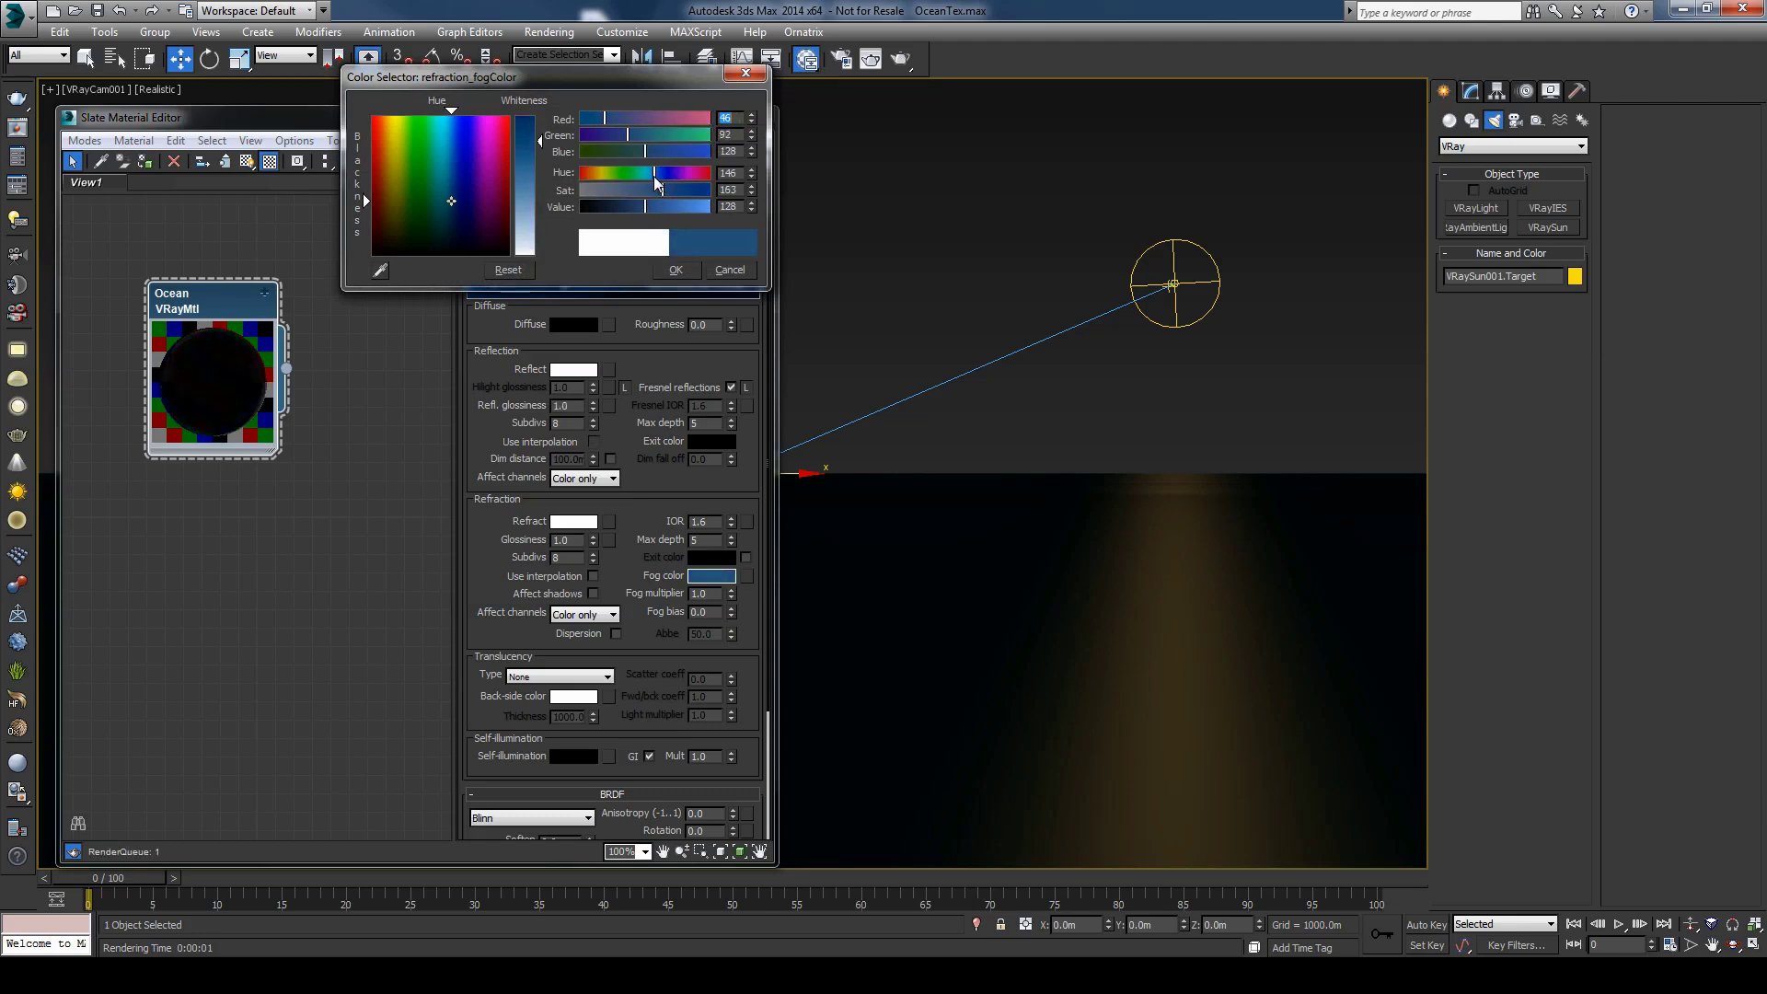
pyautogui.click(677, 271)
# Step: Set the Ocean material's fog multiplier to 0.2
pyautogui.doubleClick(700, 594)
pyautogui.write('0.2')
pyautogui.press('Return')
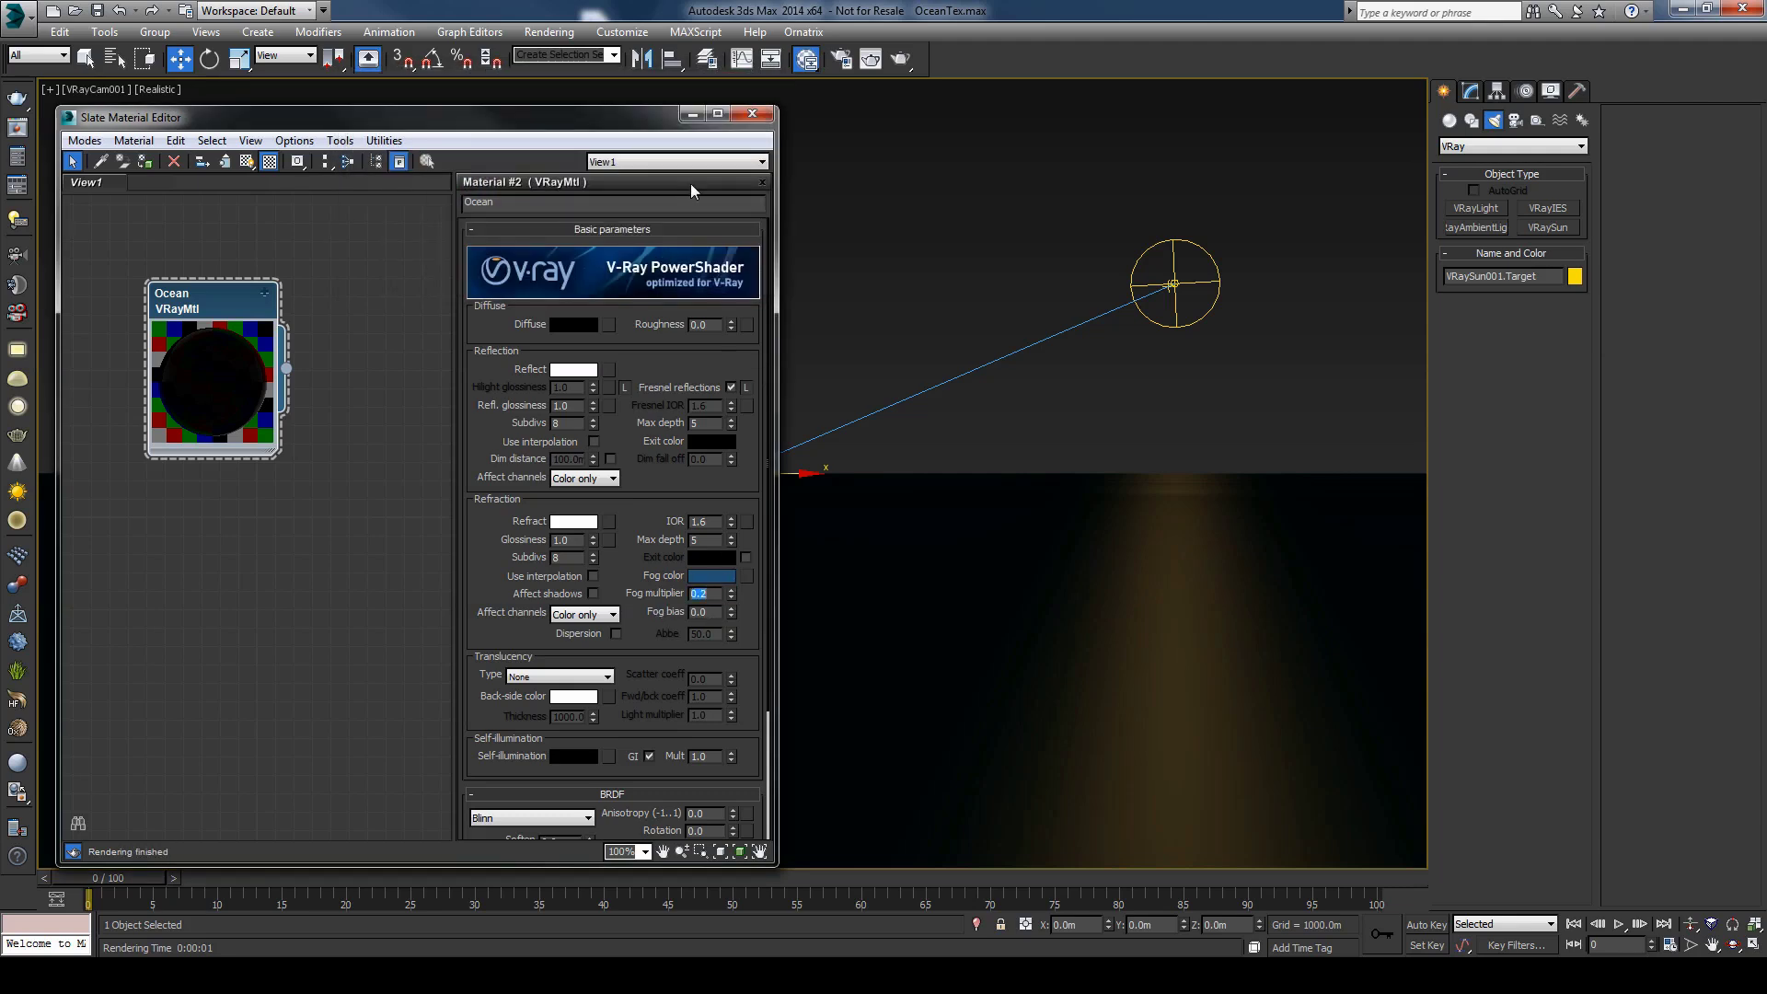
# Step: Assign the Ocean material to the plane and close the material editor
pyautogui.hotkey('alt', 'w')
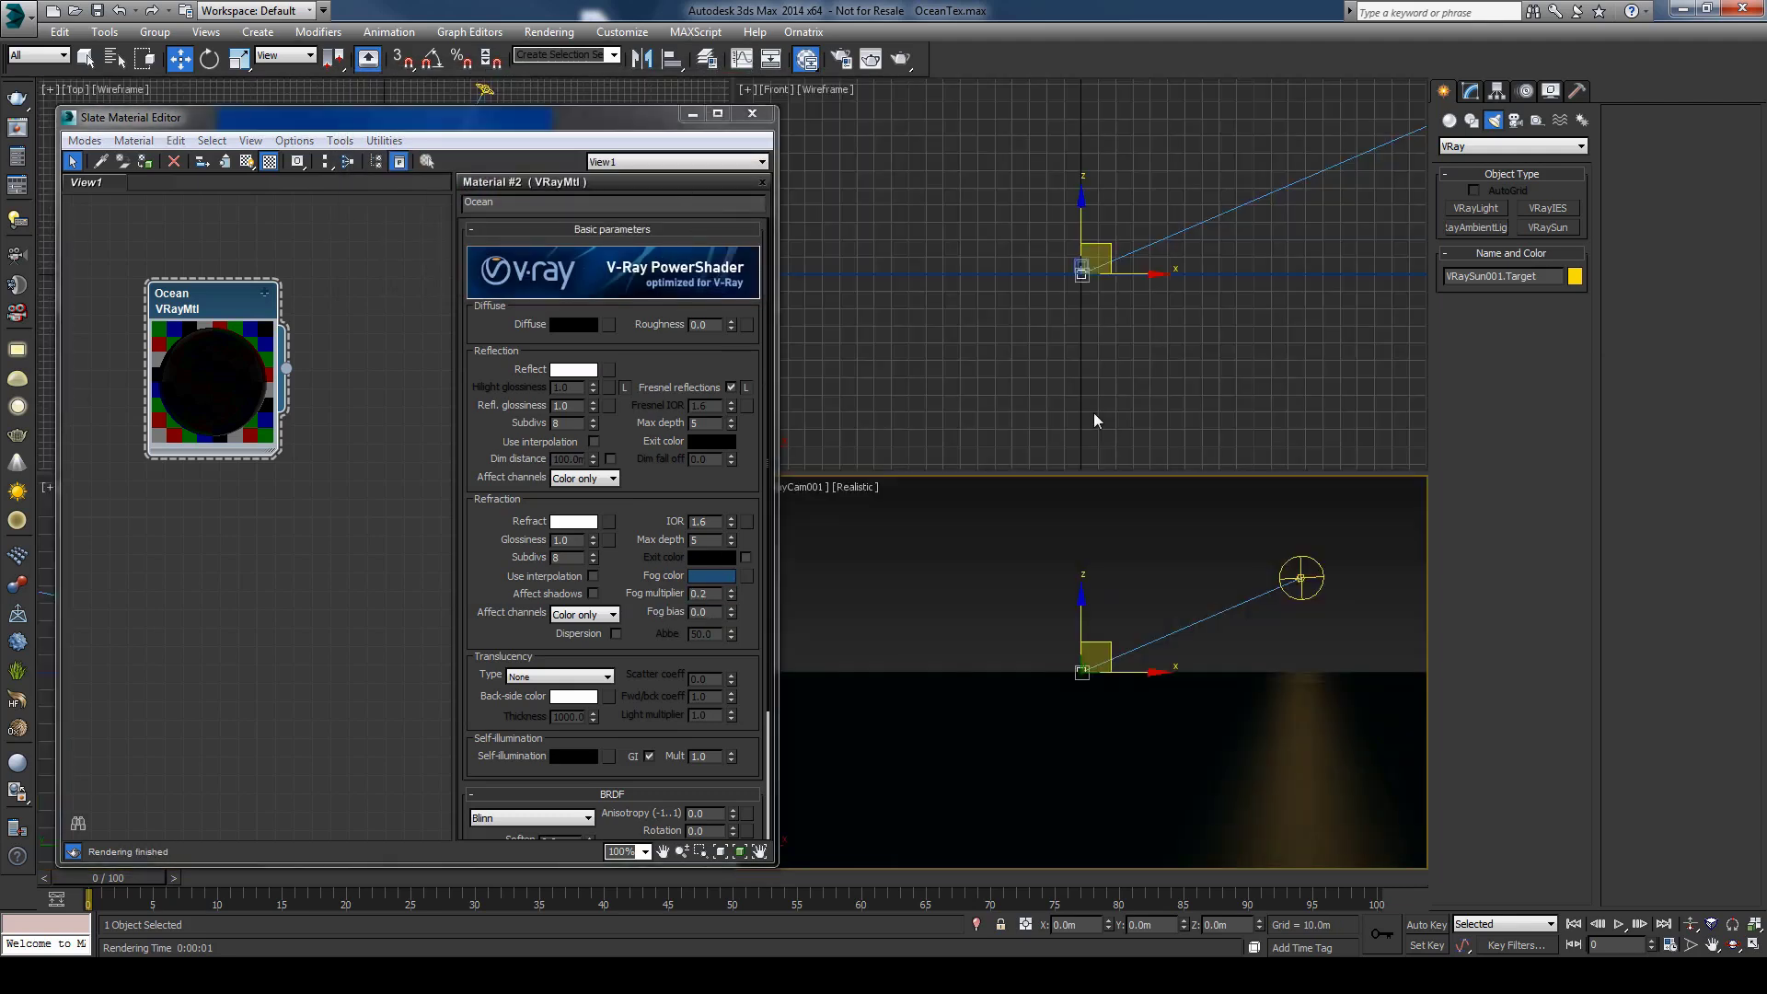
pyautogui.click(1250, 272)
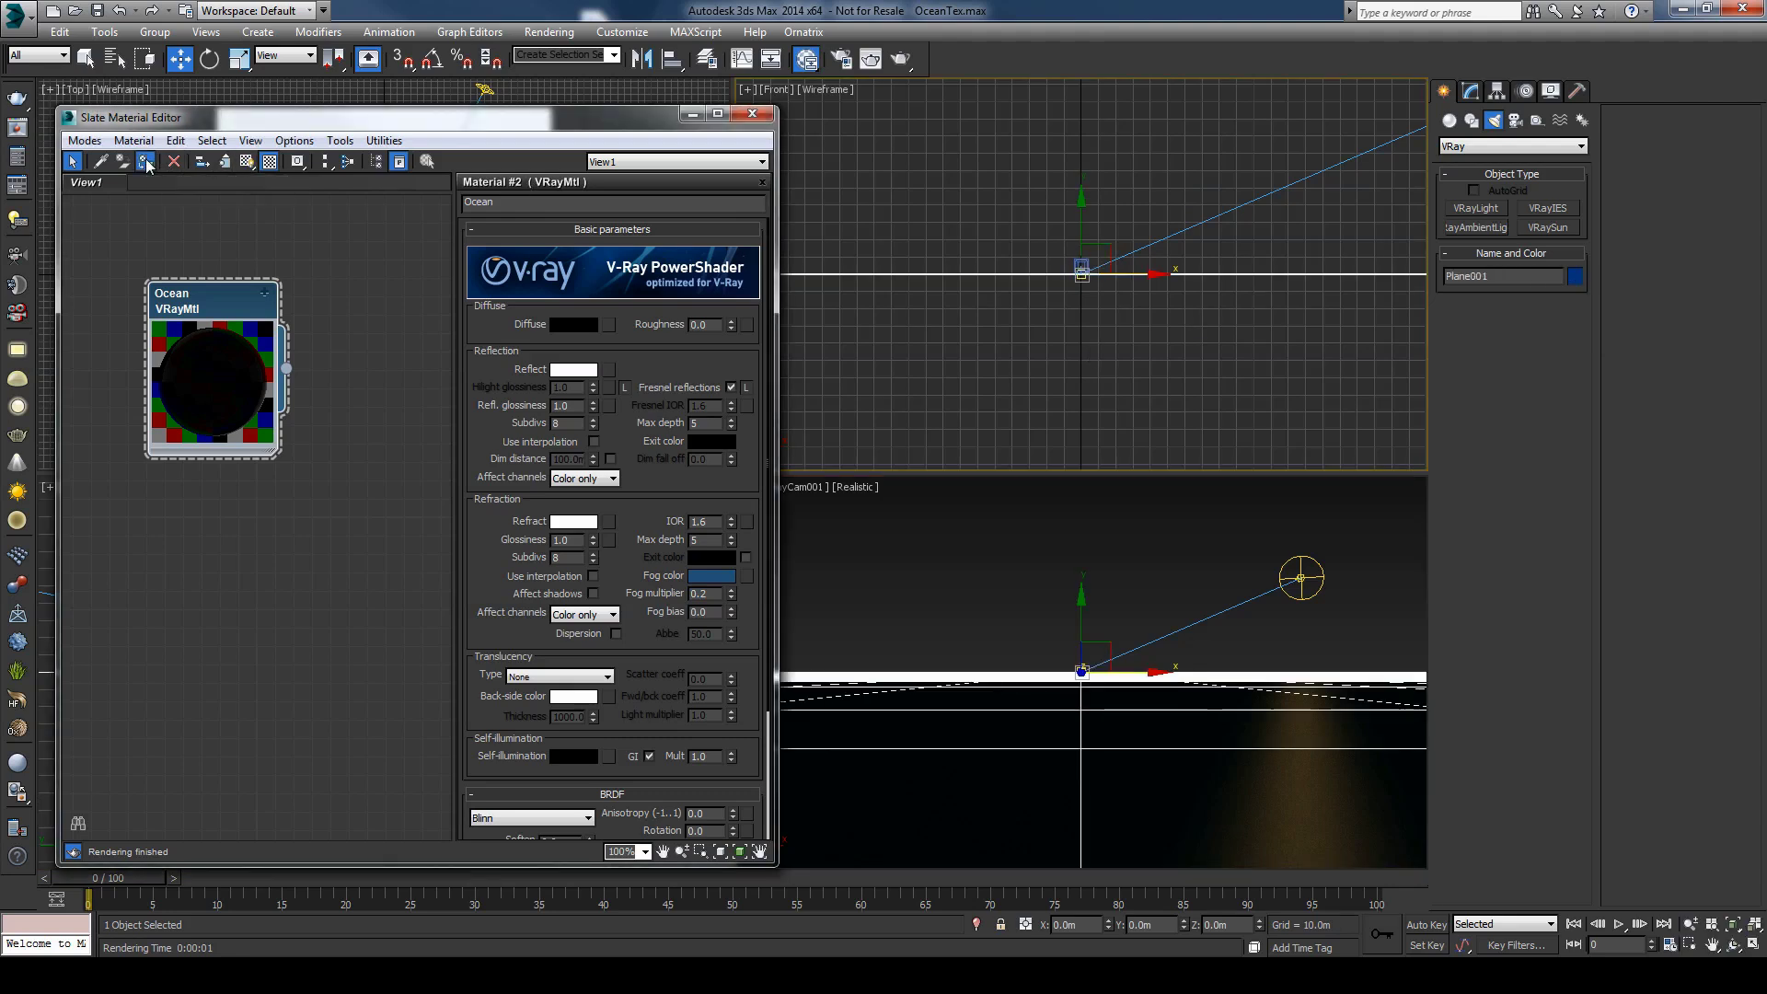
pyautogui.click(752, 113)
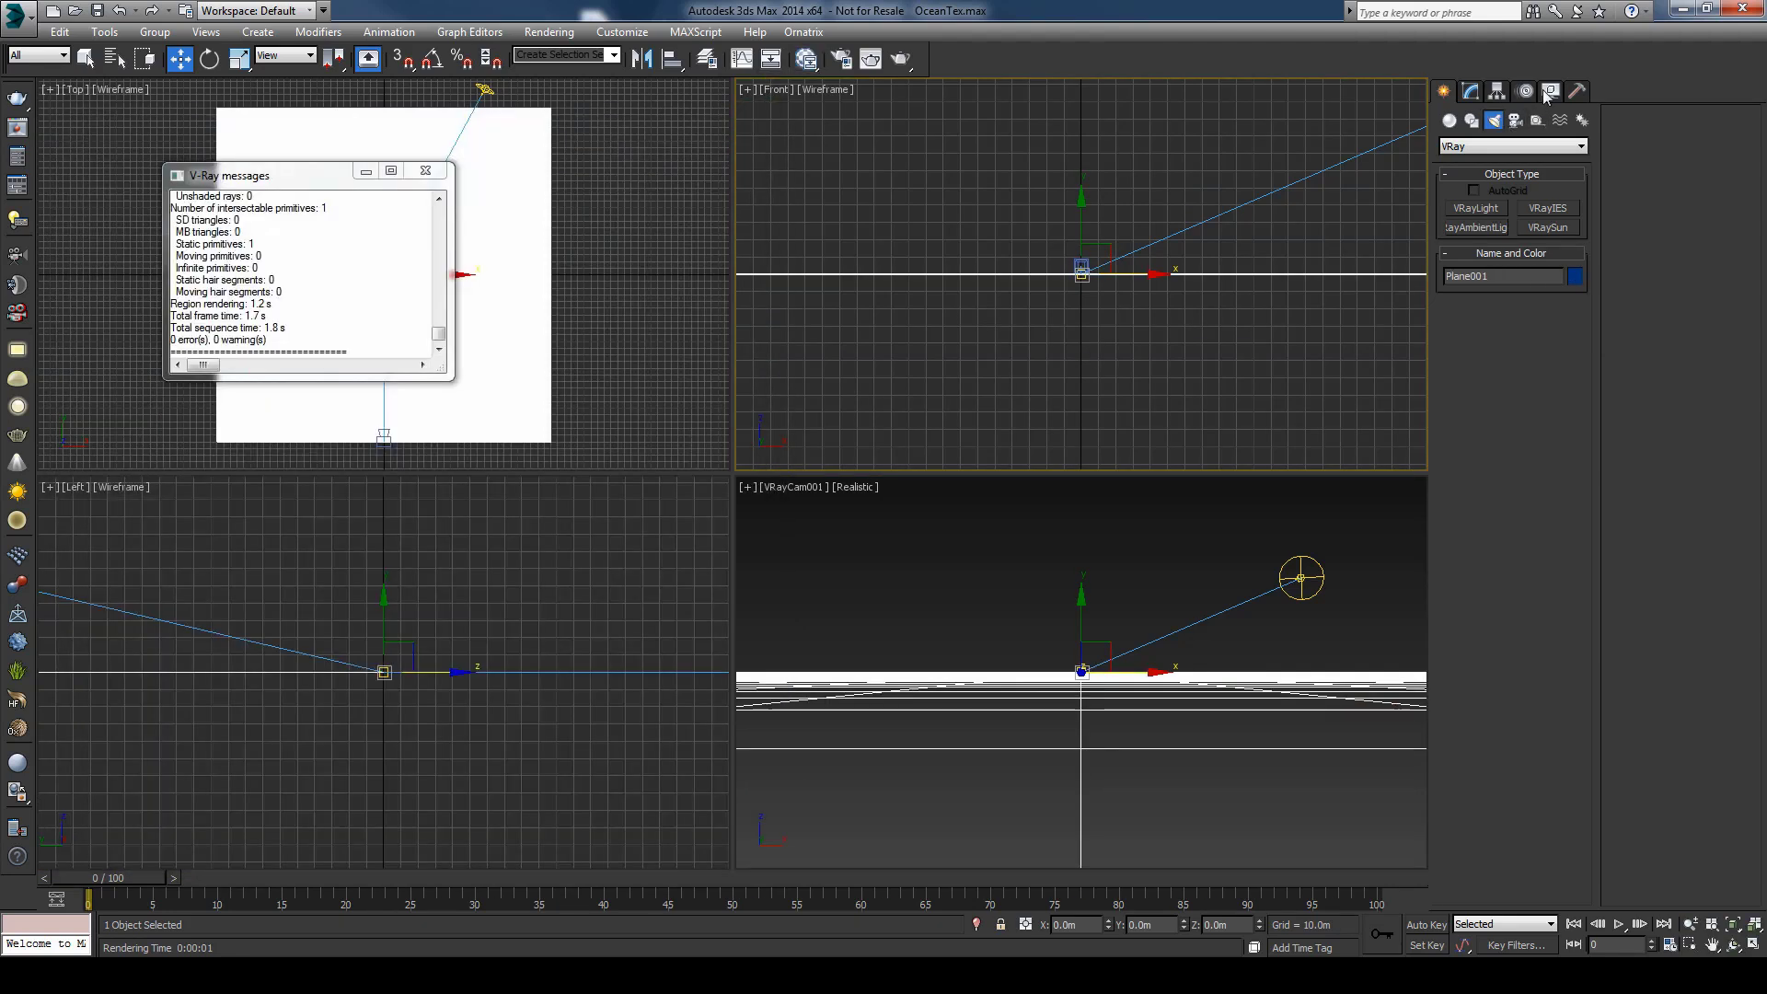
# Step: Display shaded objects in their object color and run a test render of the camera view
pyautogui.click(1551, 90)
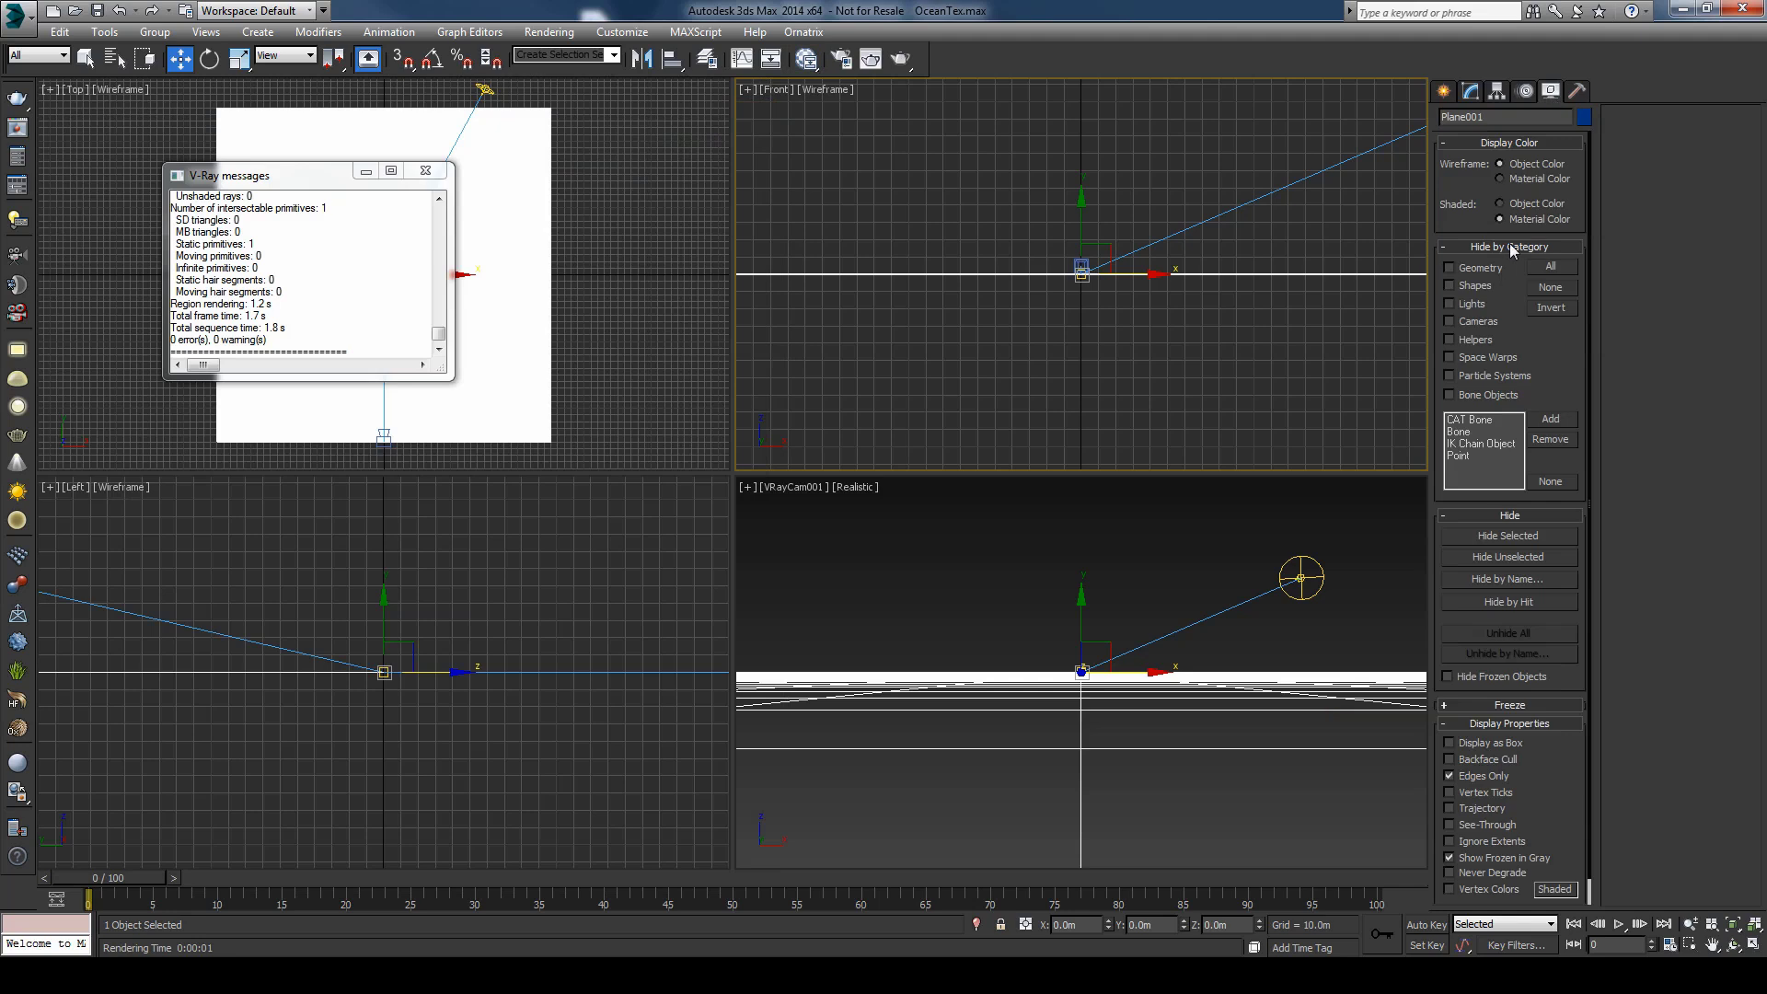
pyautogui.click(1531, 201)
pyautogui.click(1115, 566)
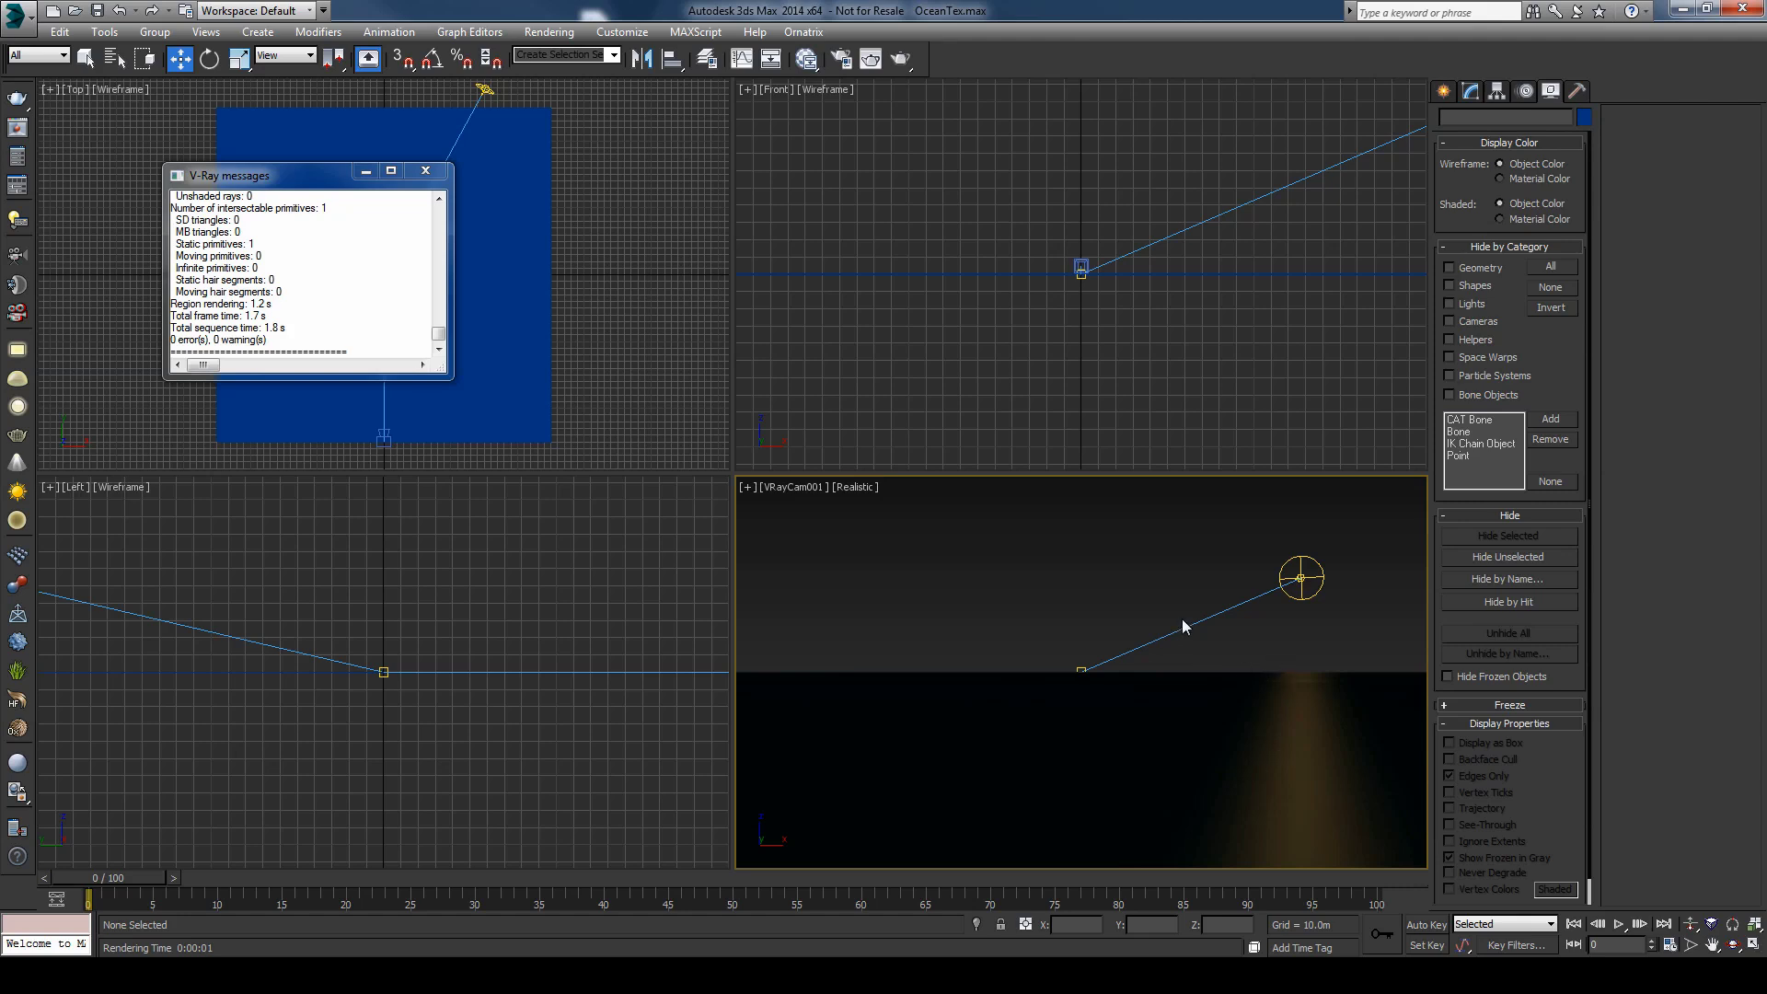
pyautogui.click(21, 99)
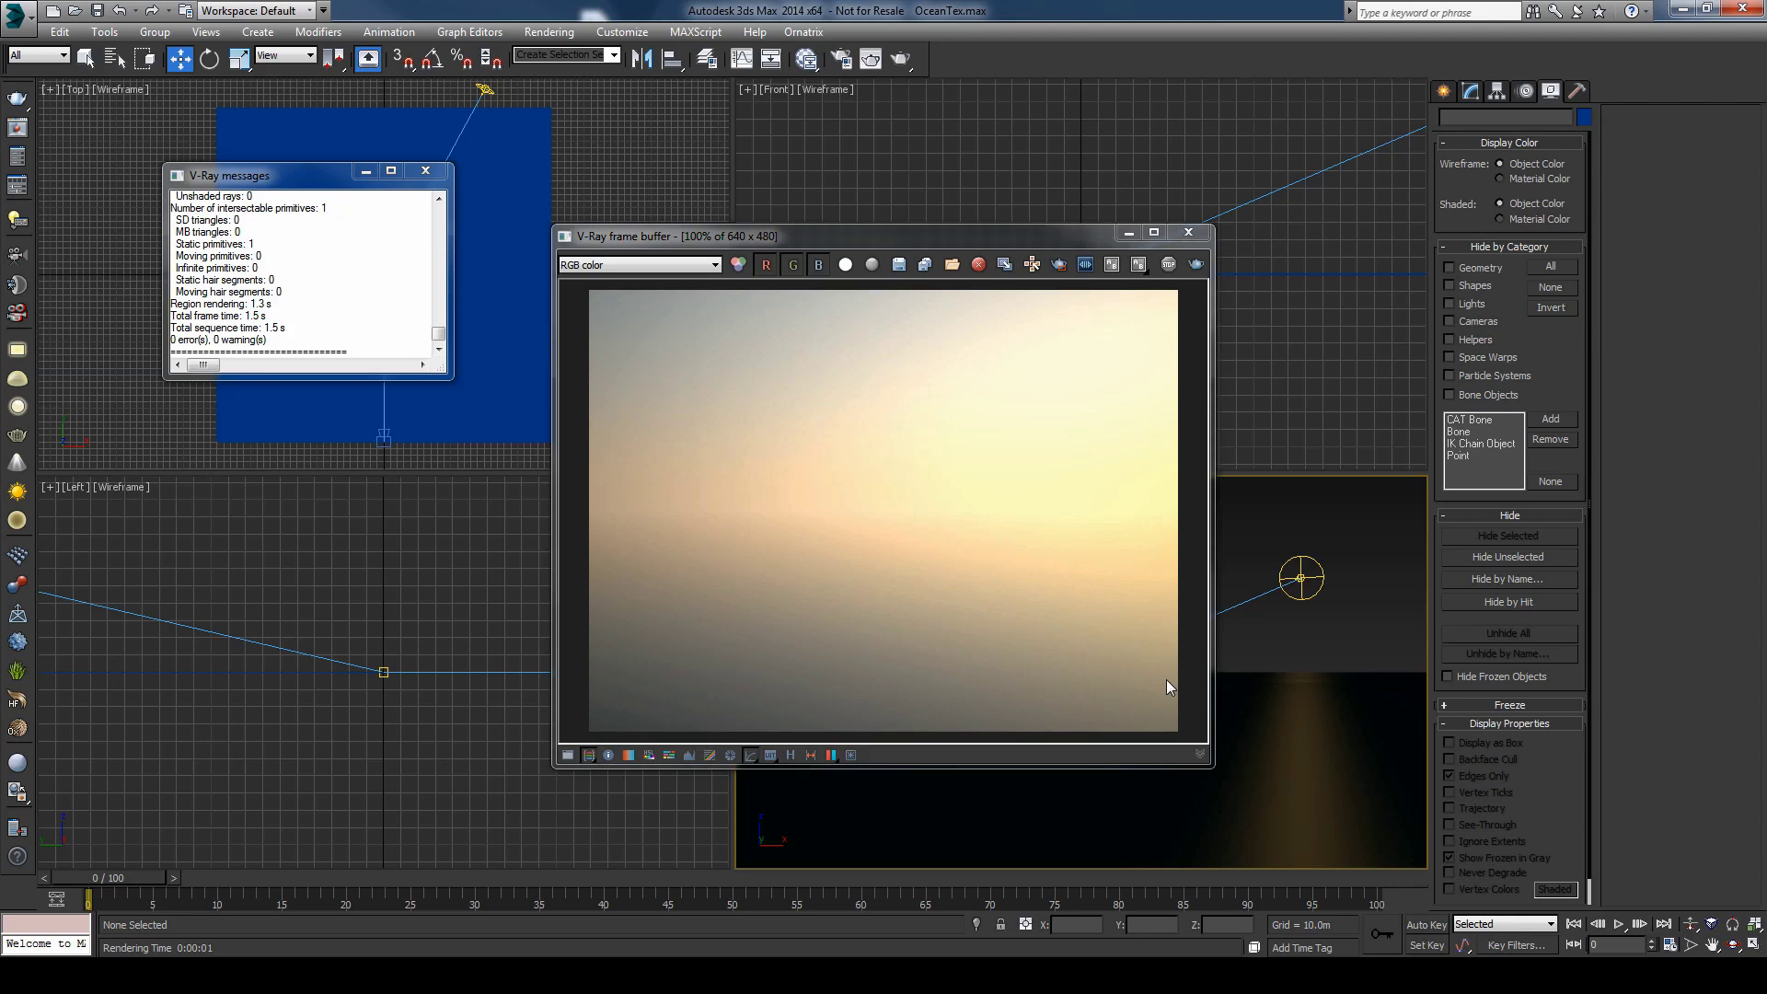
pyautogui.click(1188, 232)
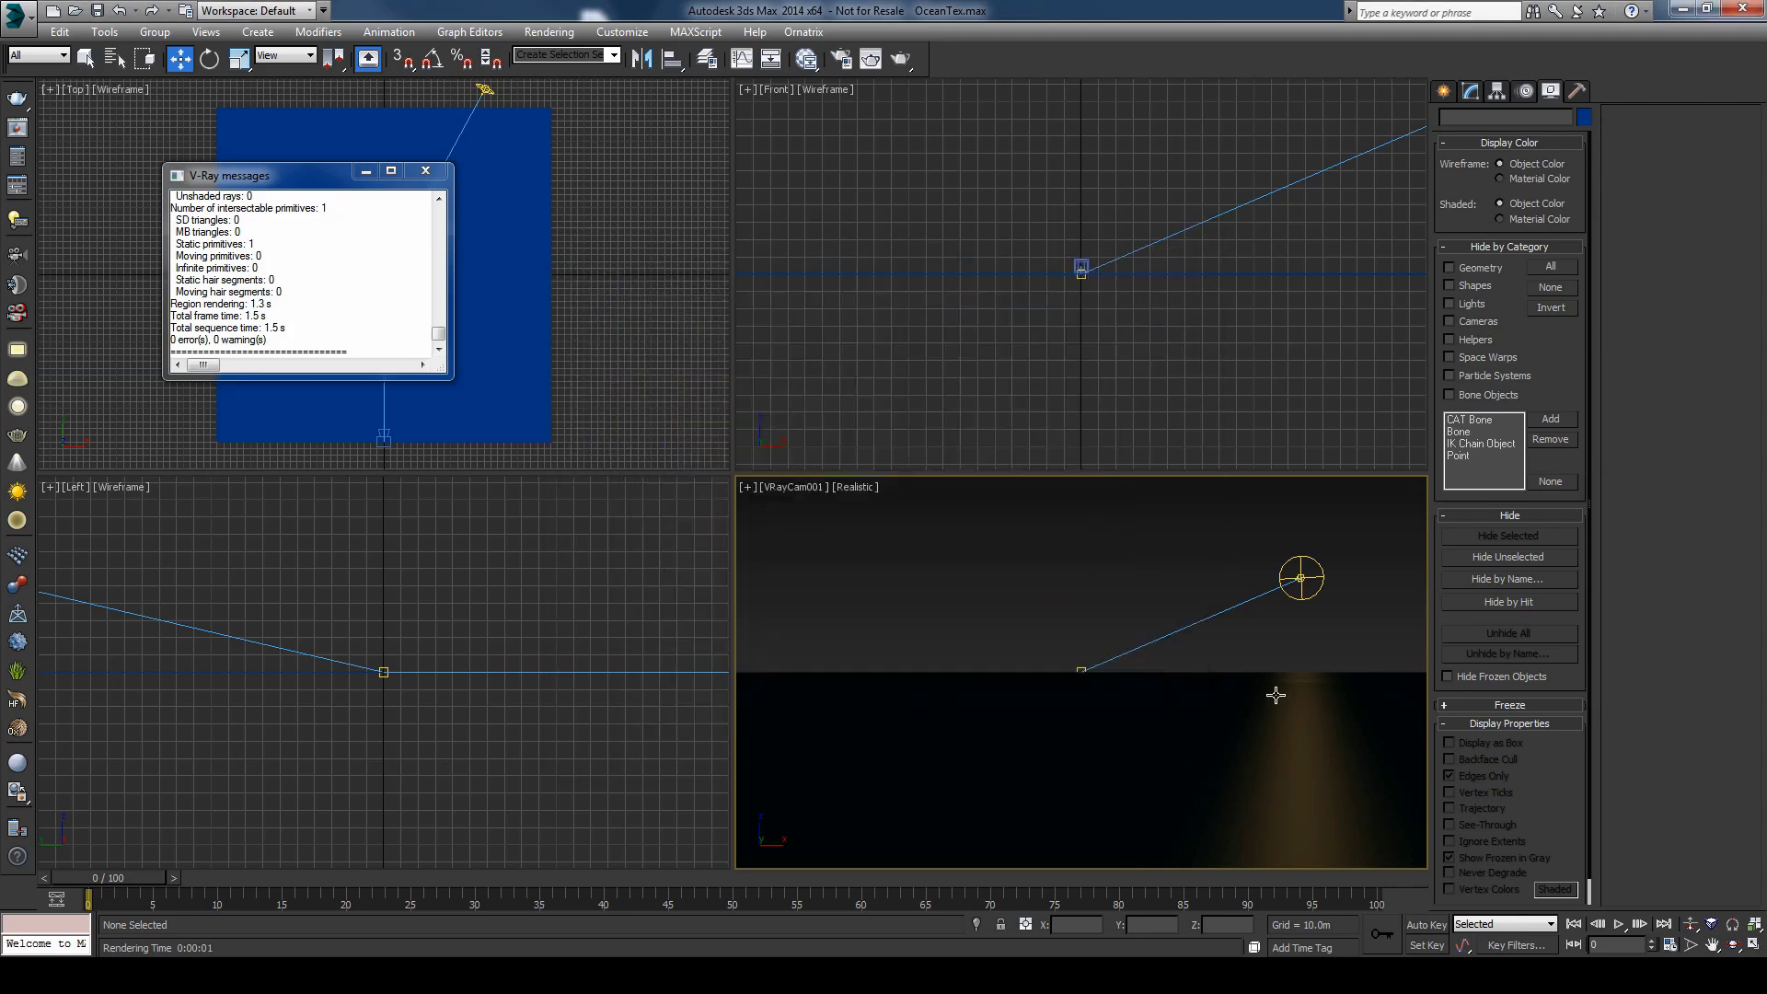
# Step: Add a VRayDisplacementMod modifier to the plane
pyautogui.click(1470, 92)
pyautogui.click(1367, 276)
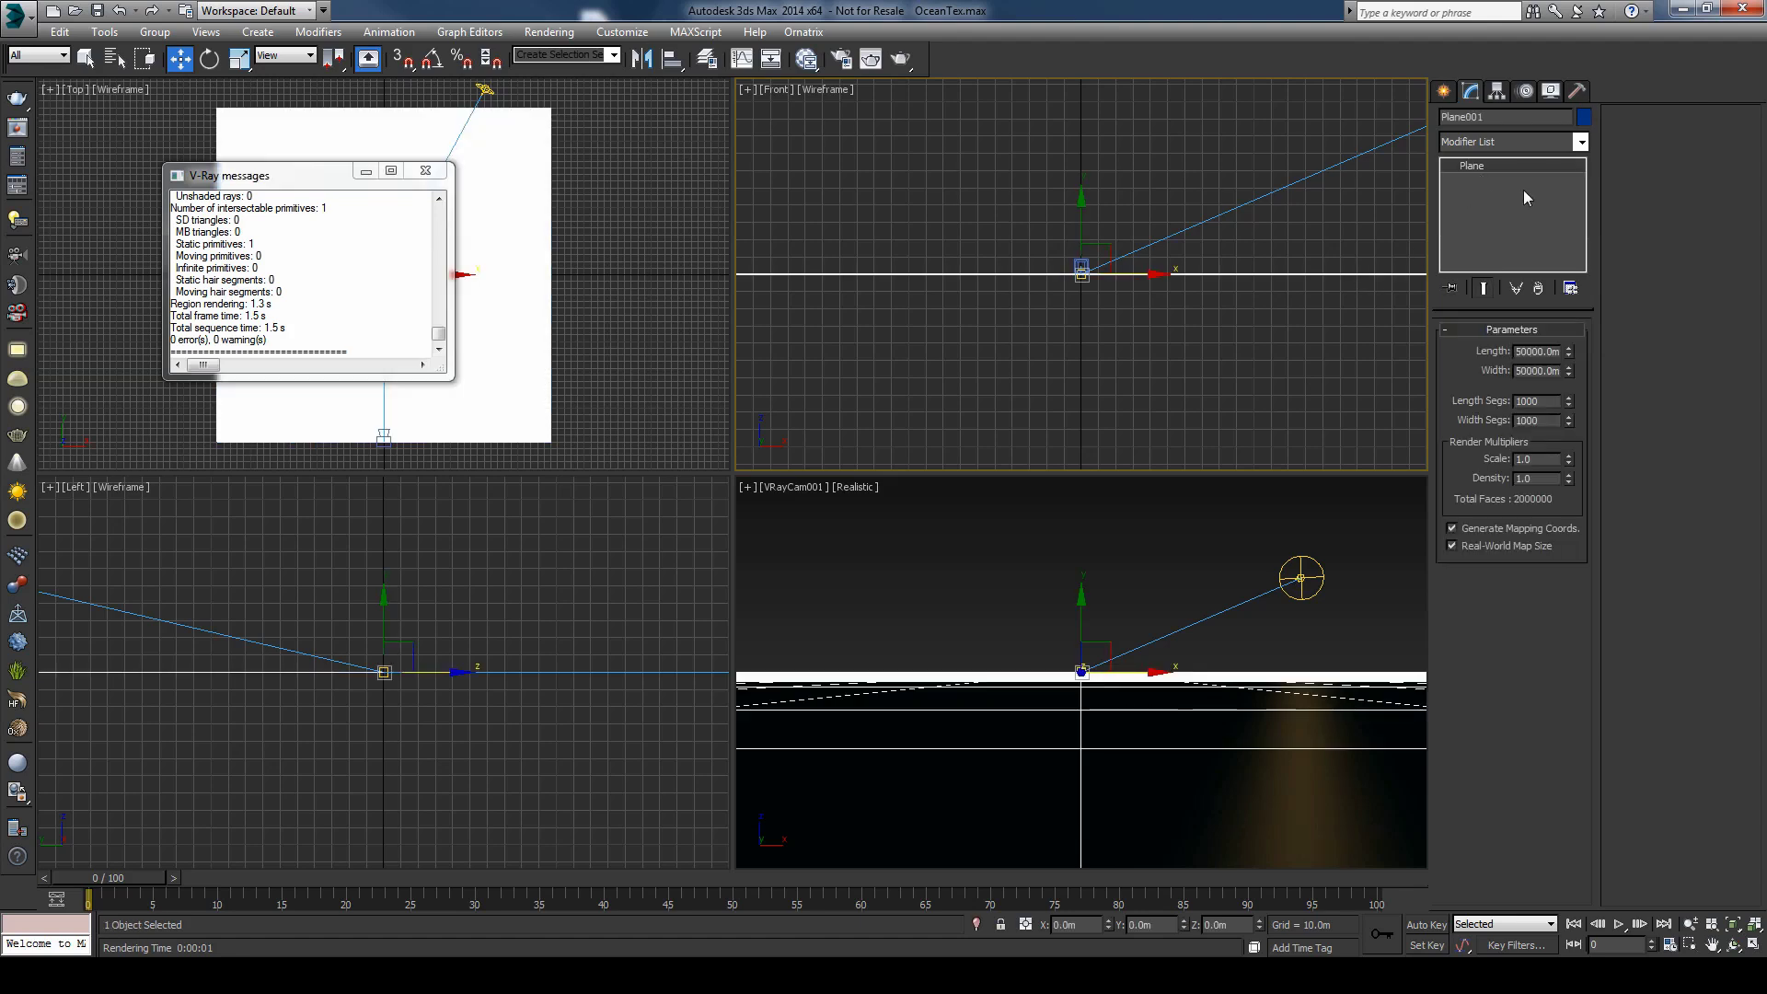
pyautogui.click(1581, 142)
pyautogui.moveTo(1583, 323); pyautogui.dragTo(1586, 732)
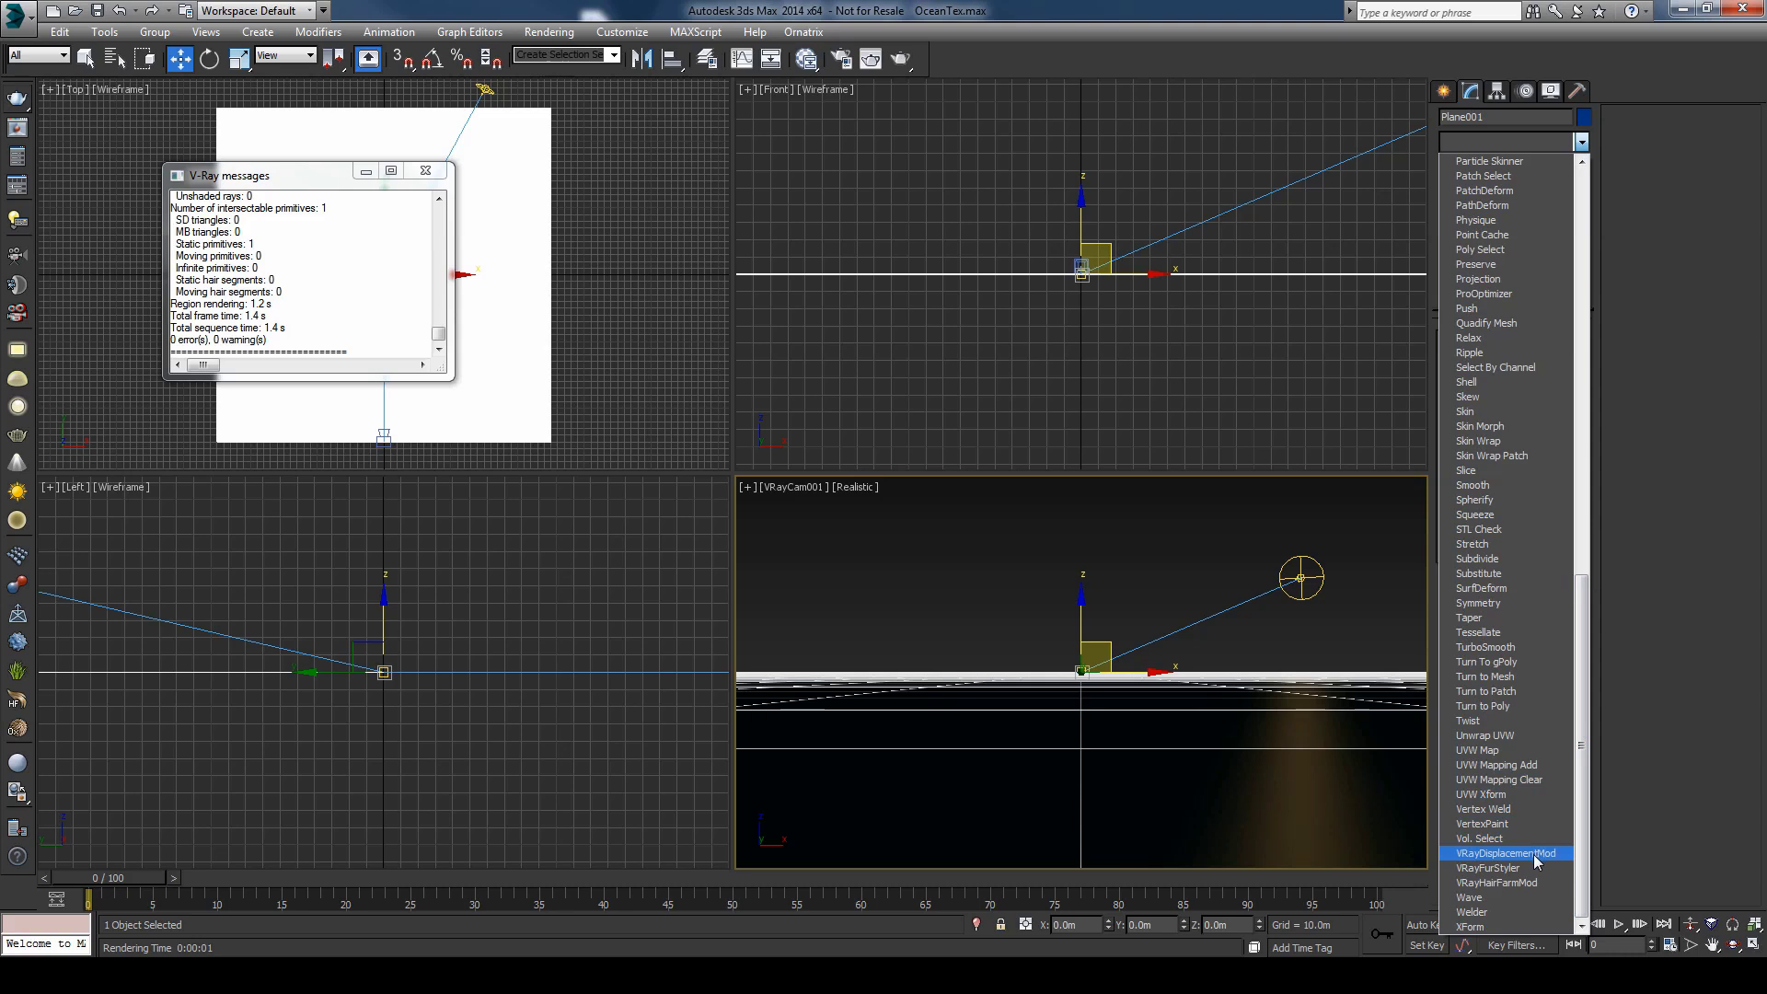
pyautogui.click(1506, 853)
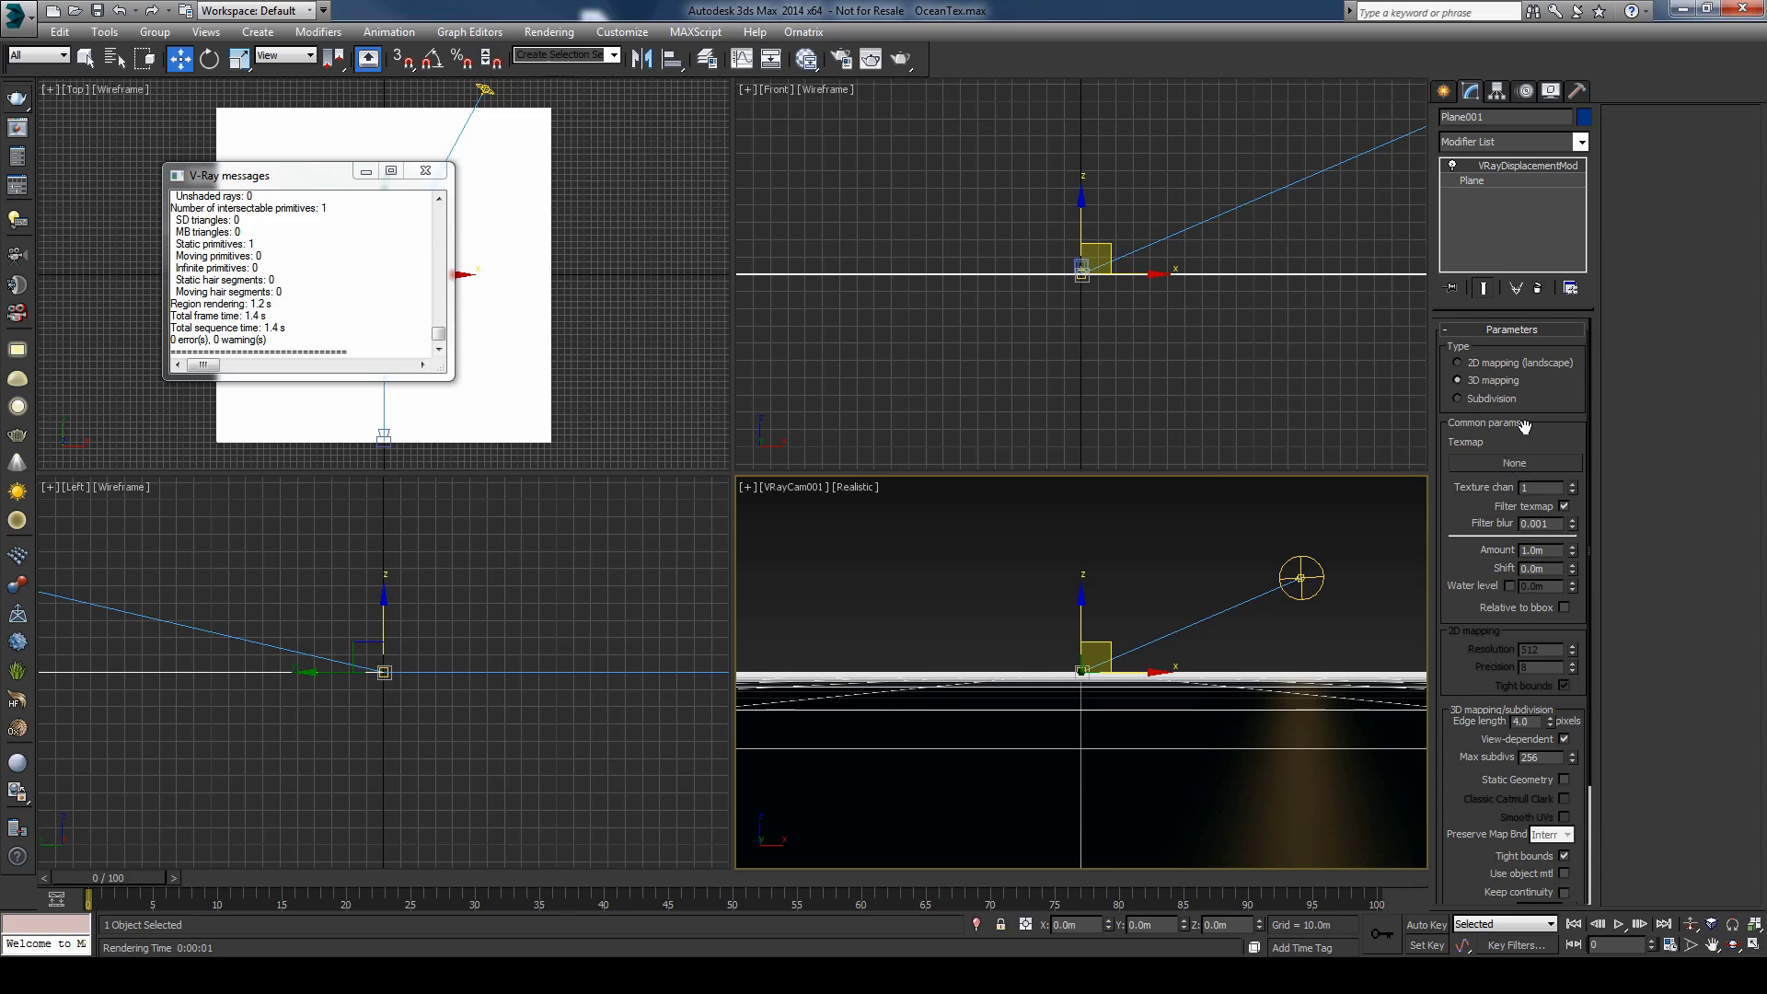
# Step: Add a PhoenixFDOceanTex map below the Ocean material node, enlarge its preview, and open its parameters
pyautogui.press('m')
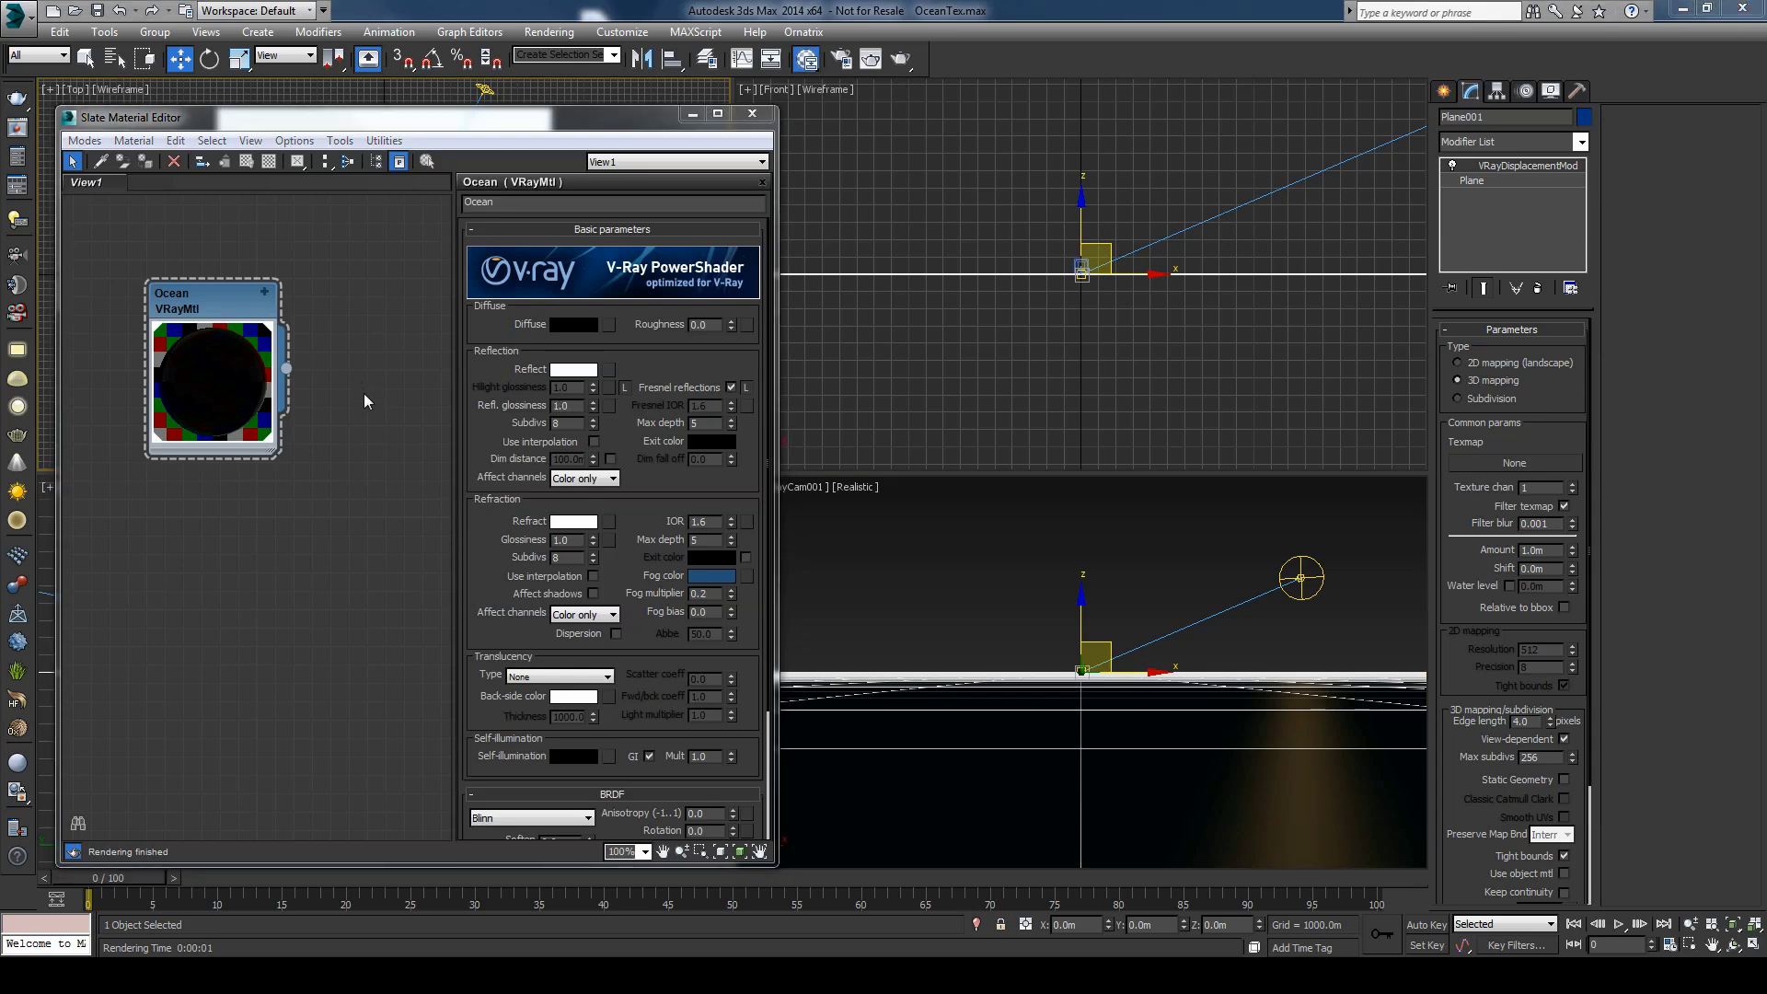
pyautogui.rightClick(365, 398)
pyautogui.moveTo(418, 432)
pyautogui.moveTo(634, 433)
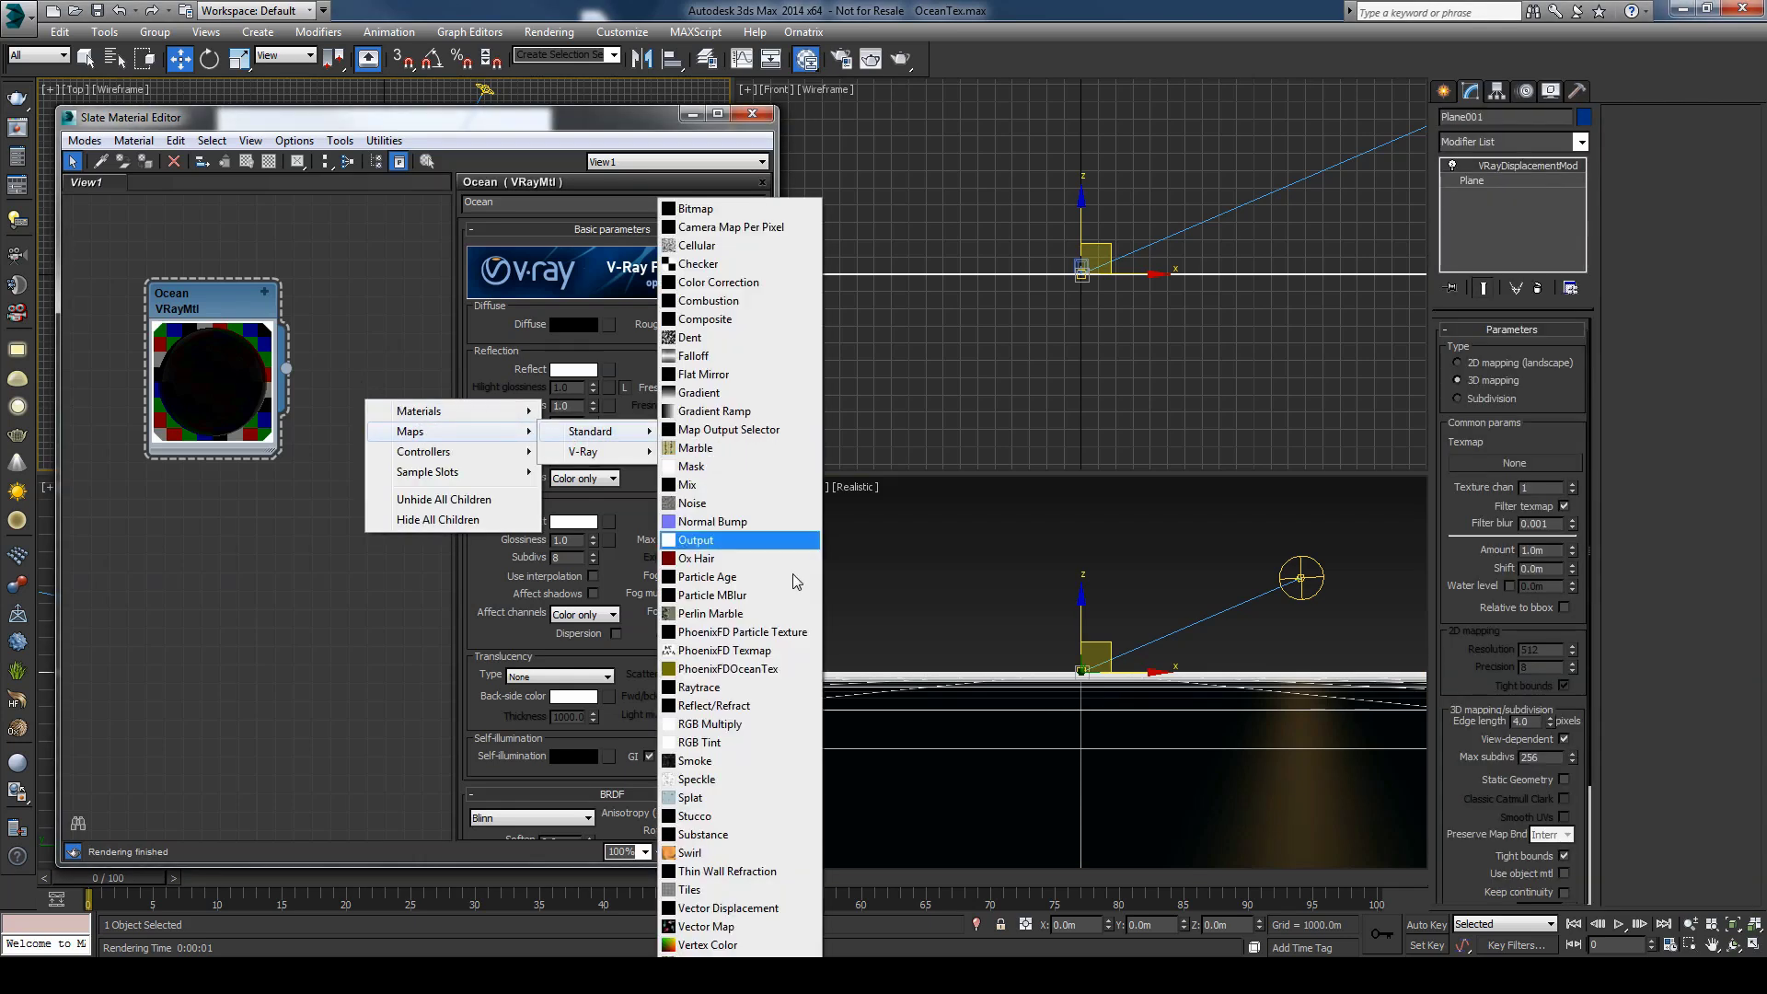
pyautogui.click(771, 670)
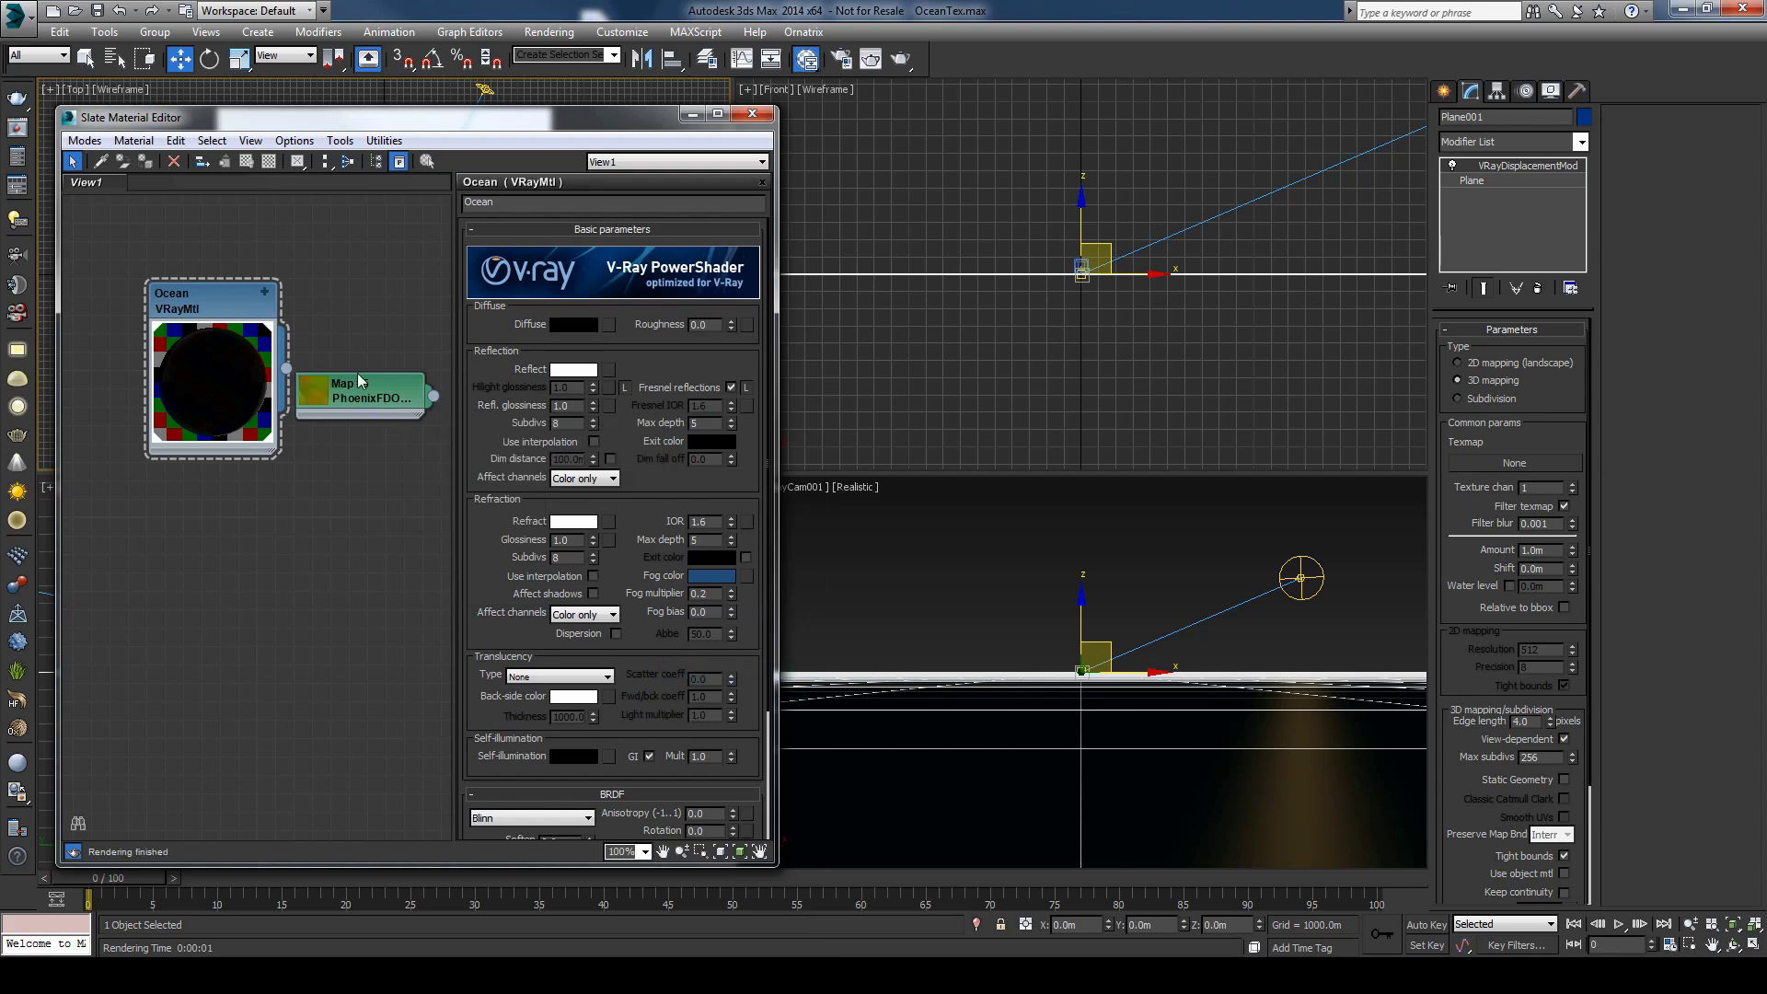
pyautogui.moveTo(338, 399); pyautogui.dragTo(195, 527)
pyautogui.doubleClick(195, 526)
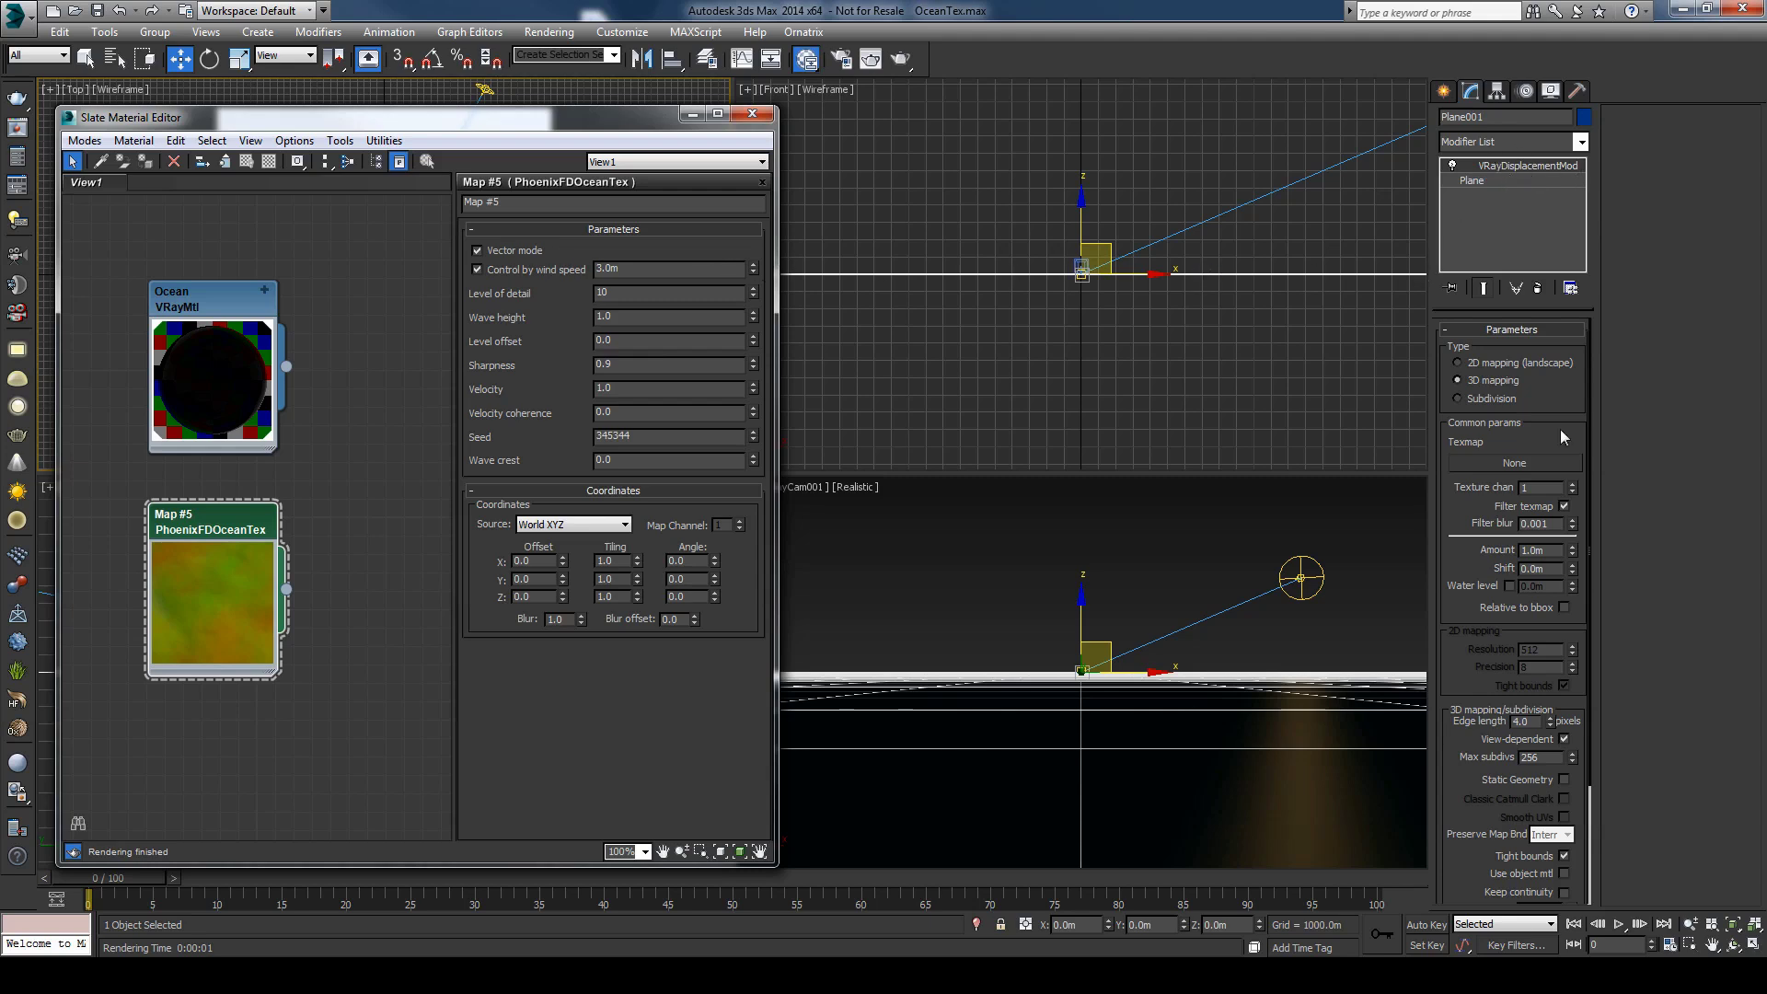
# Step: Check the vector displacement options of the plane's VRayDisplacementMod modifier
pyautogui.scroll(-4, 1552, 421)
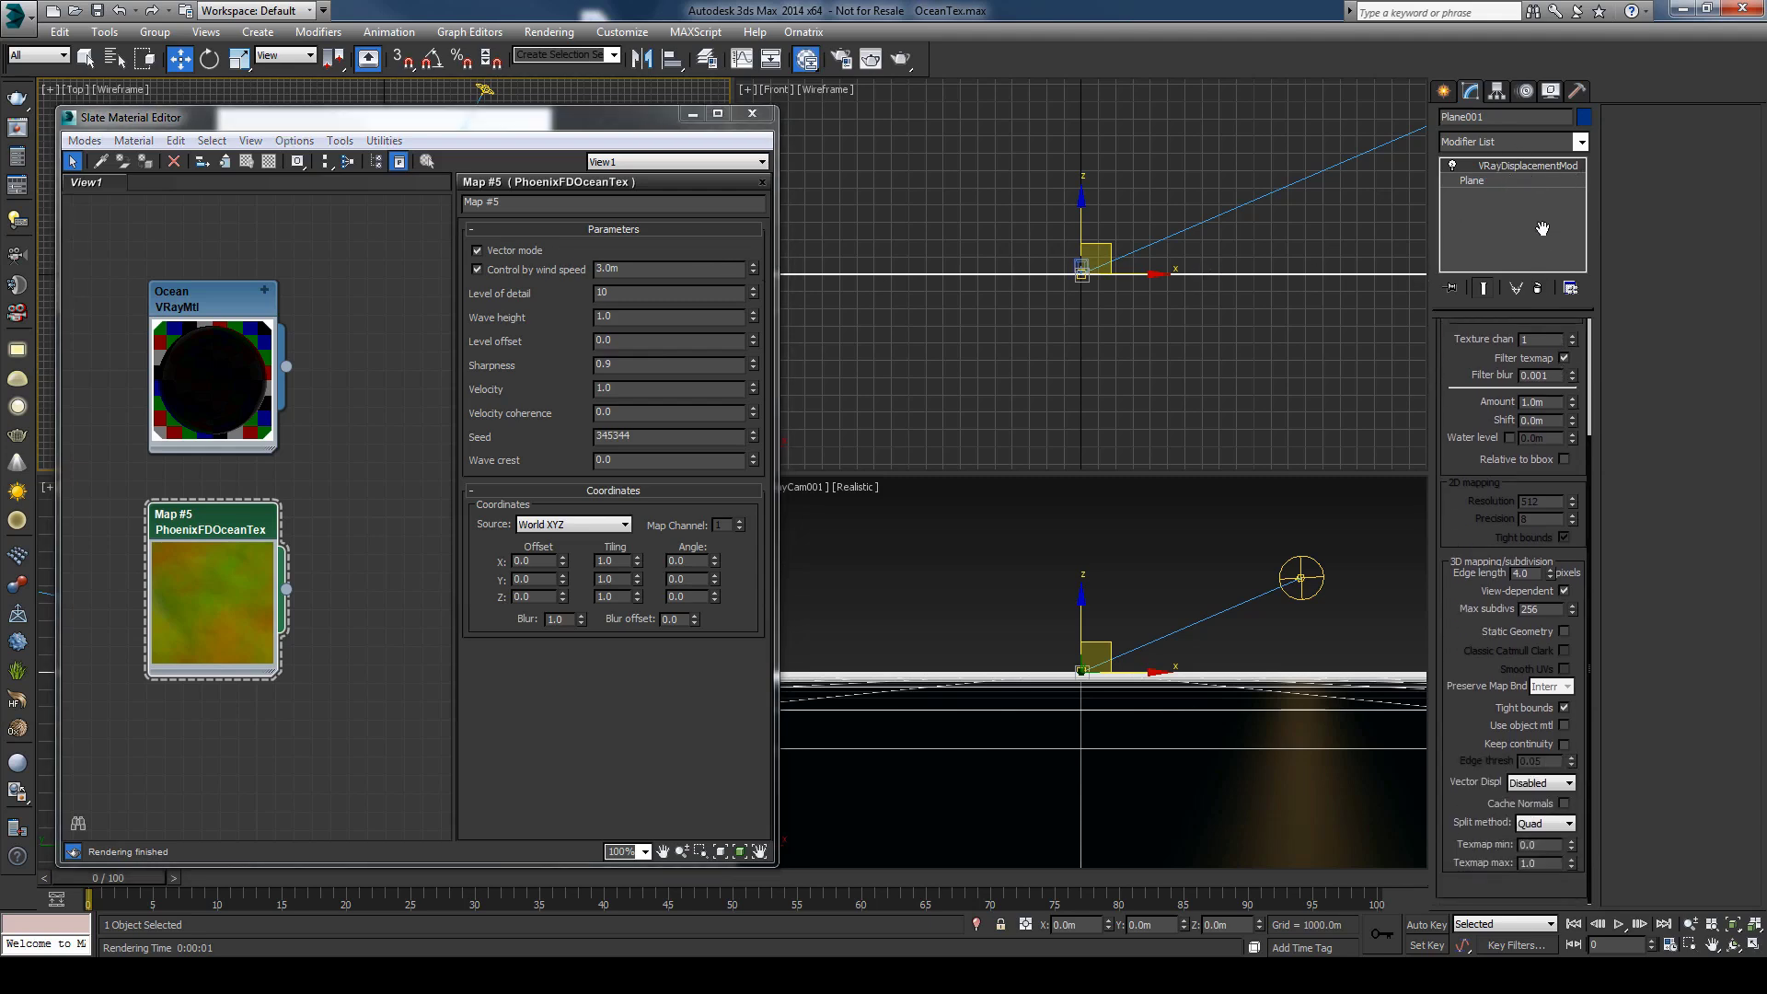
pyautogui.click(1532, 784)
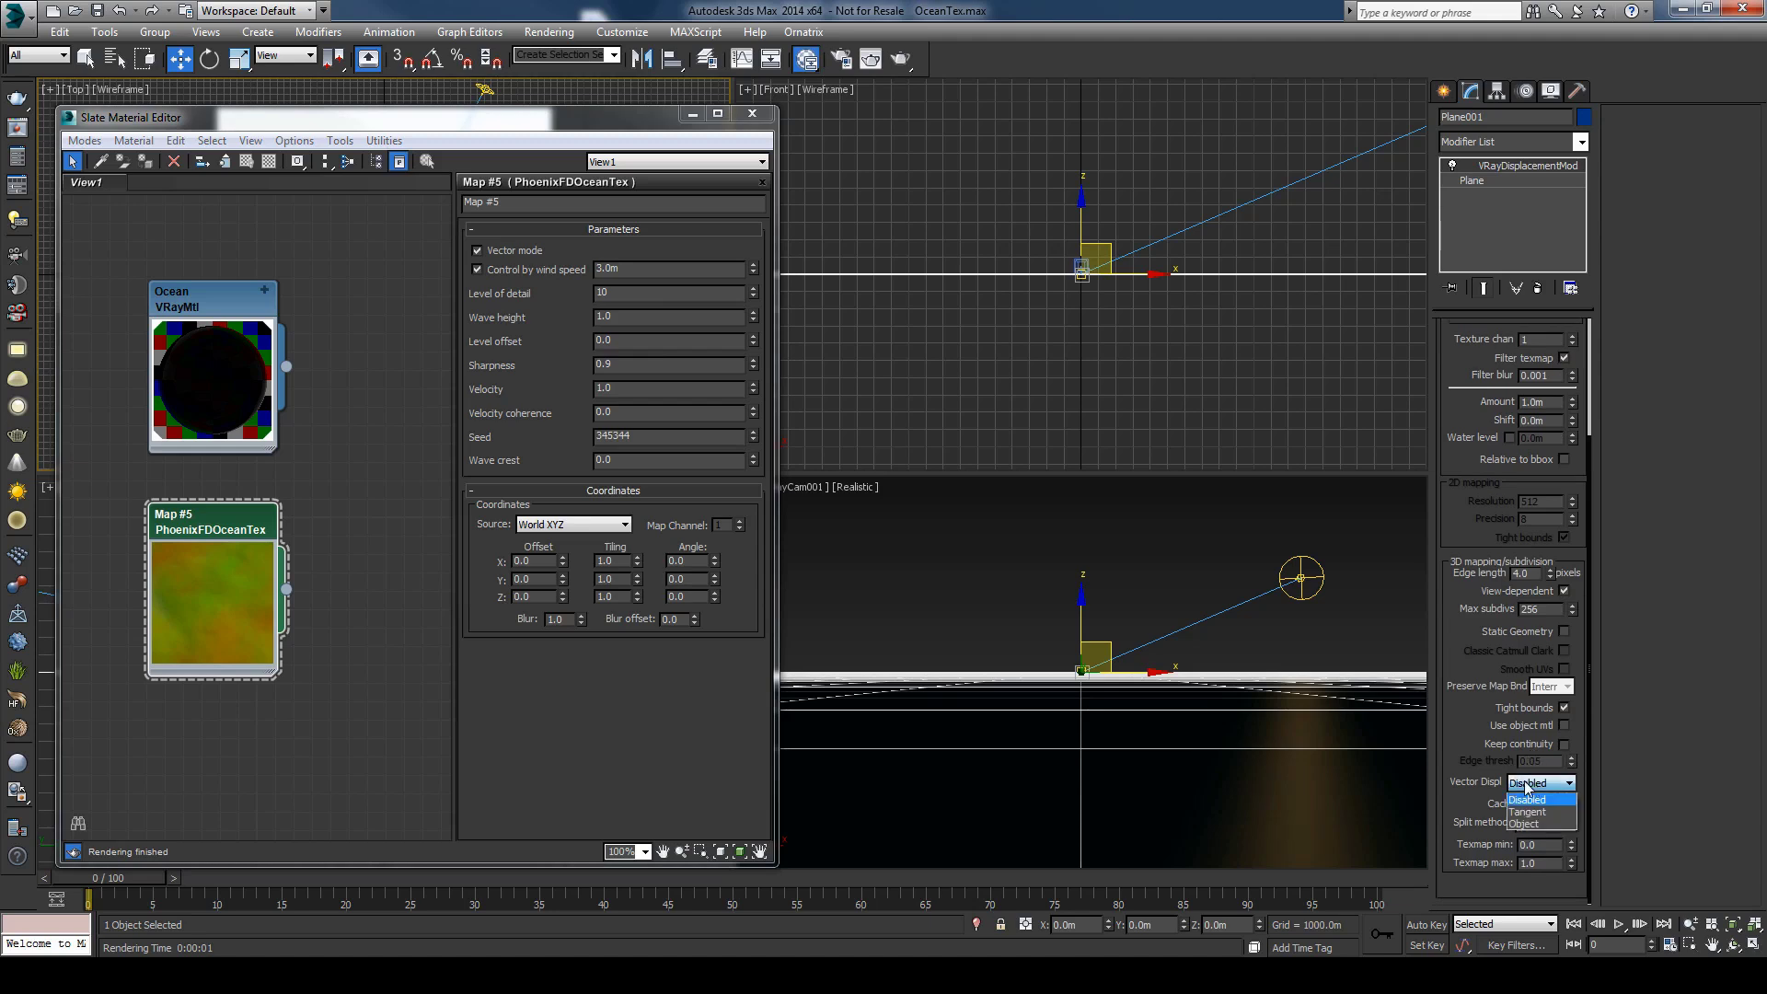
pyautogui.click(1528, 800)
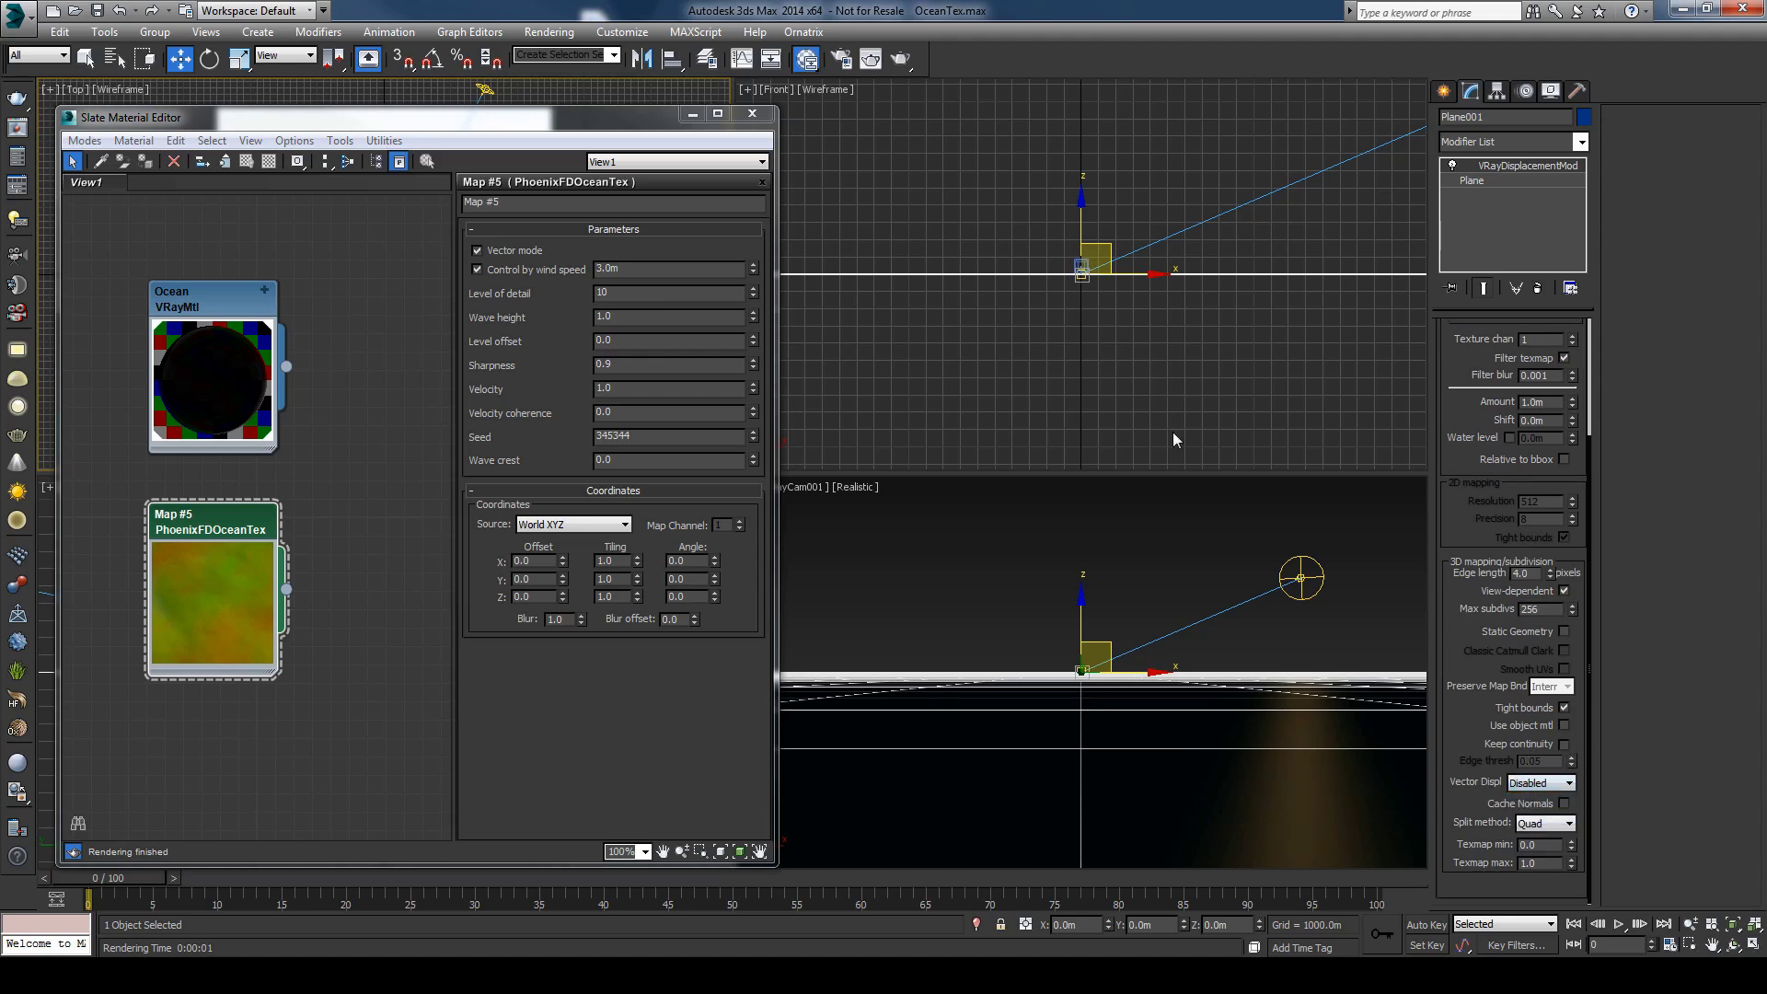
# Step: Create a PhoenixFD simulator box below the plane in the Front view and open its settings
pyautogui.click(1444, 91)
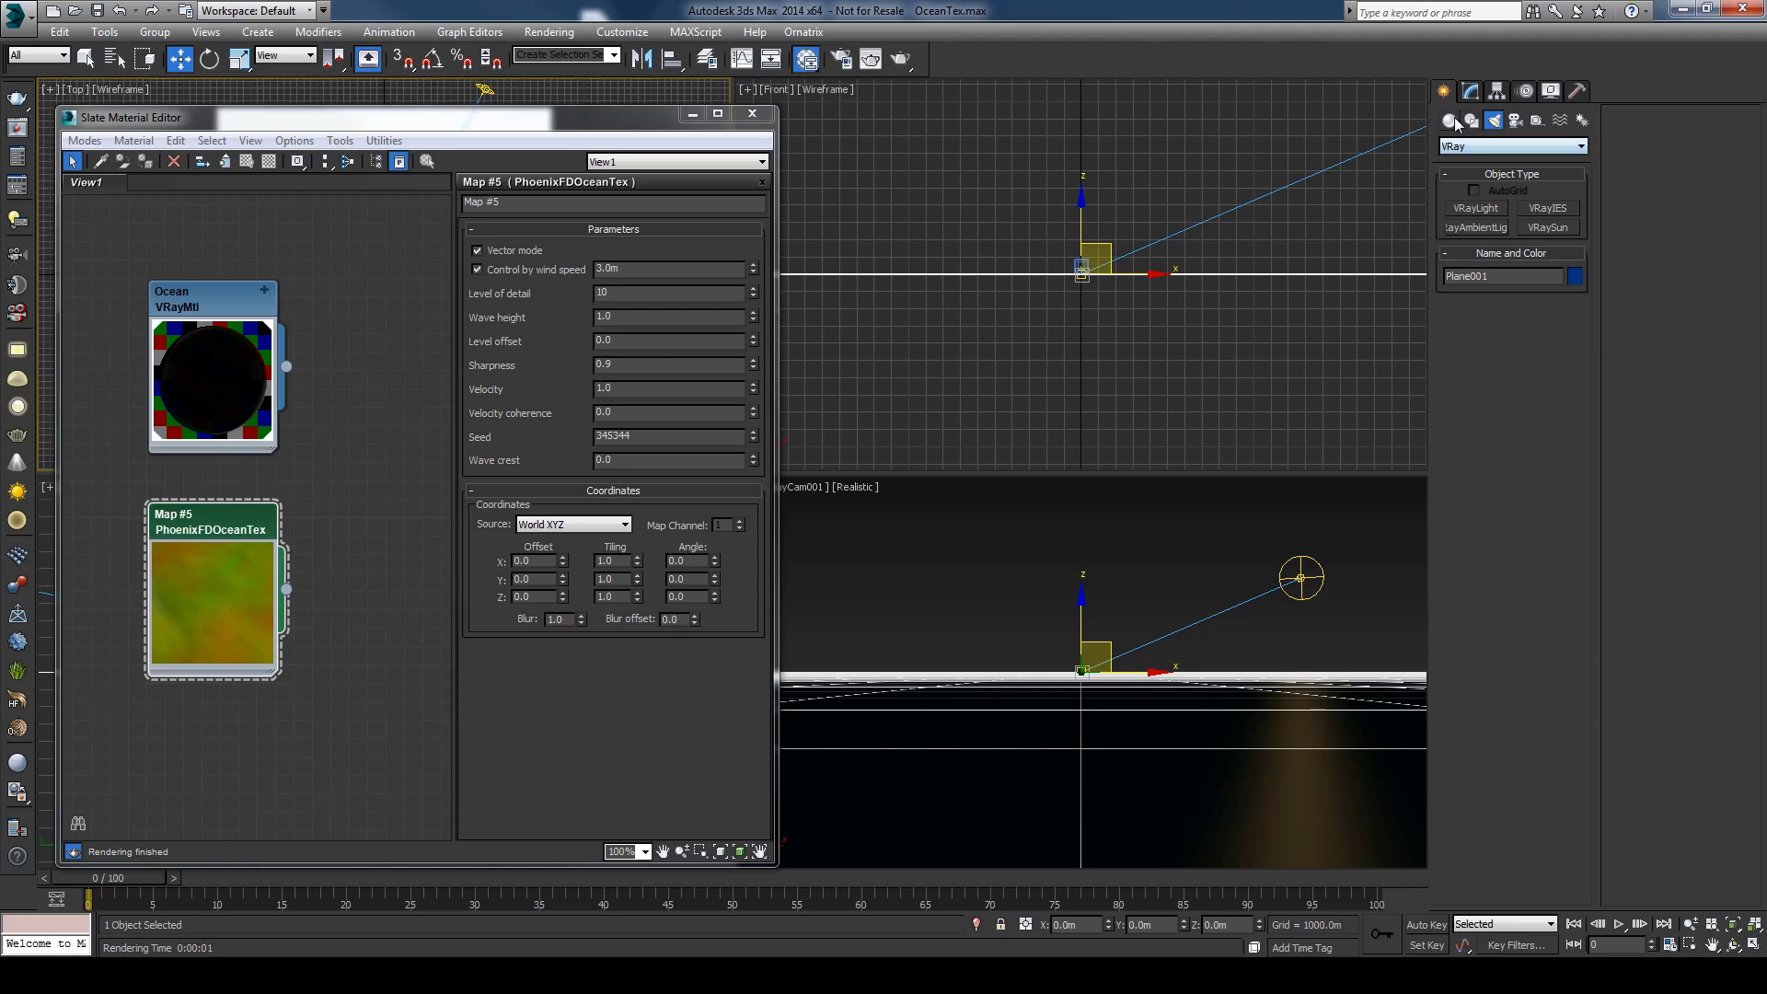
pyautogui.click(1473, 145)
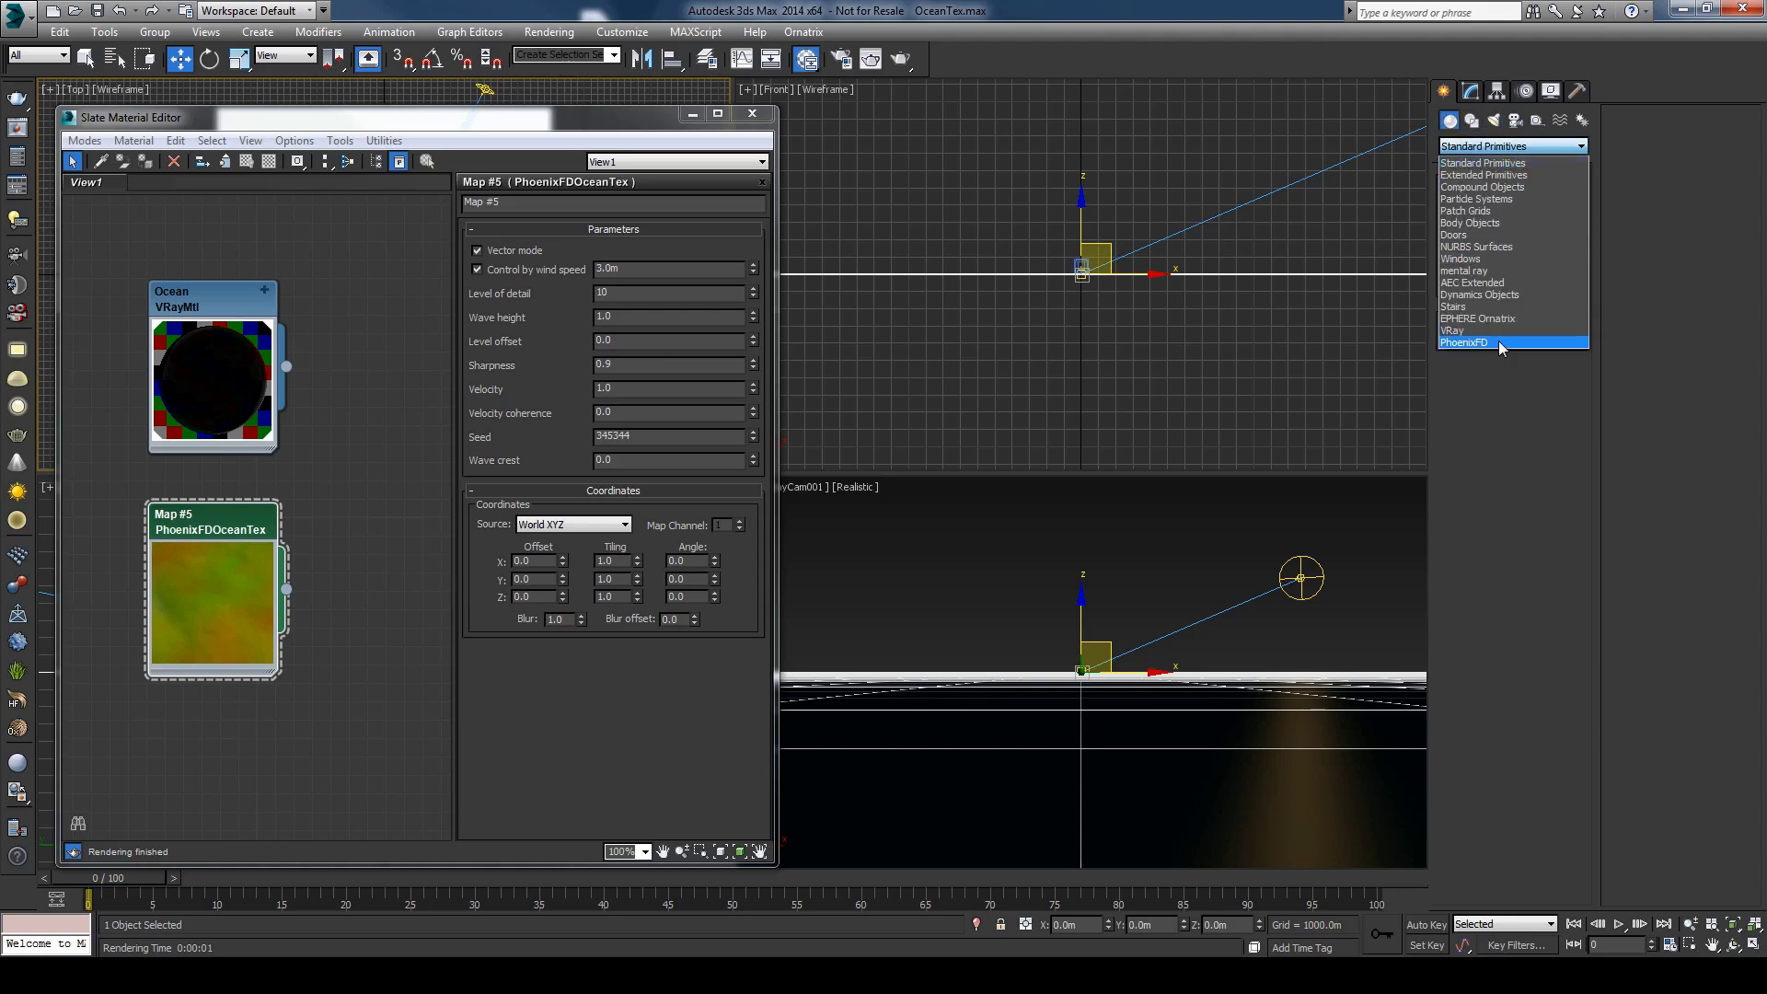
pyautogui.click(1500, 342)
pyautogui.click(1473, 211)
pyautogui.moveTo(970, 360); pyautogui.dragTo(1048, 426)
pyautogui.click(1470, 91)
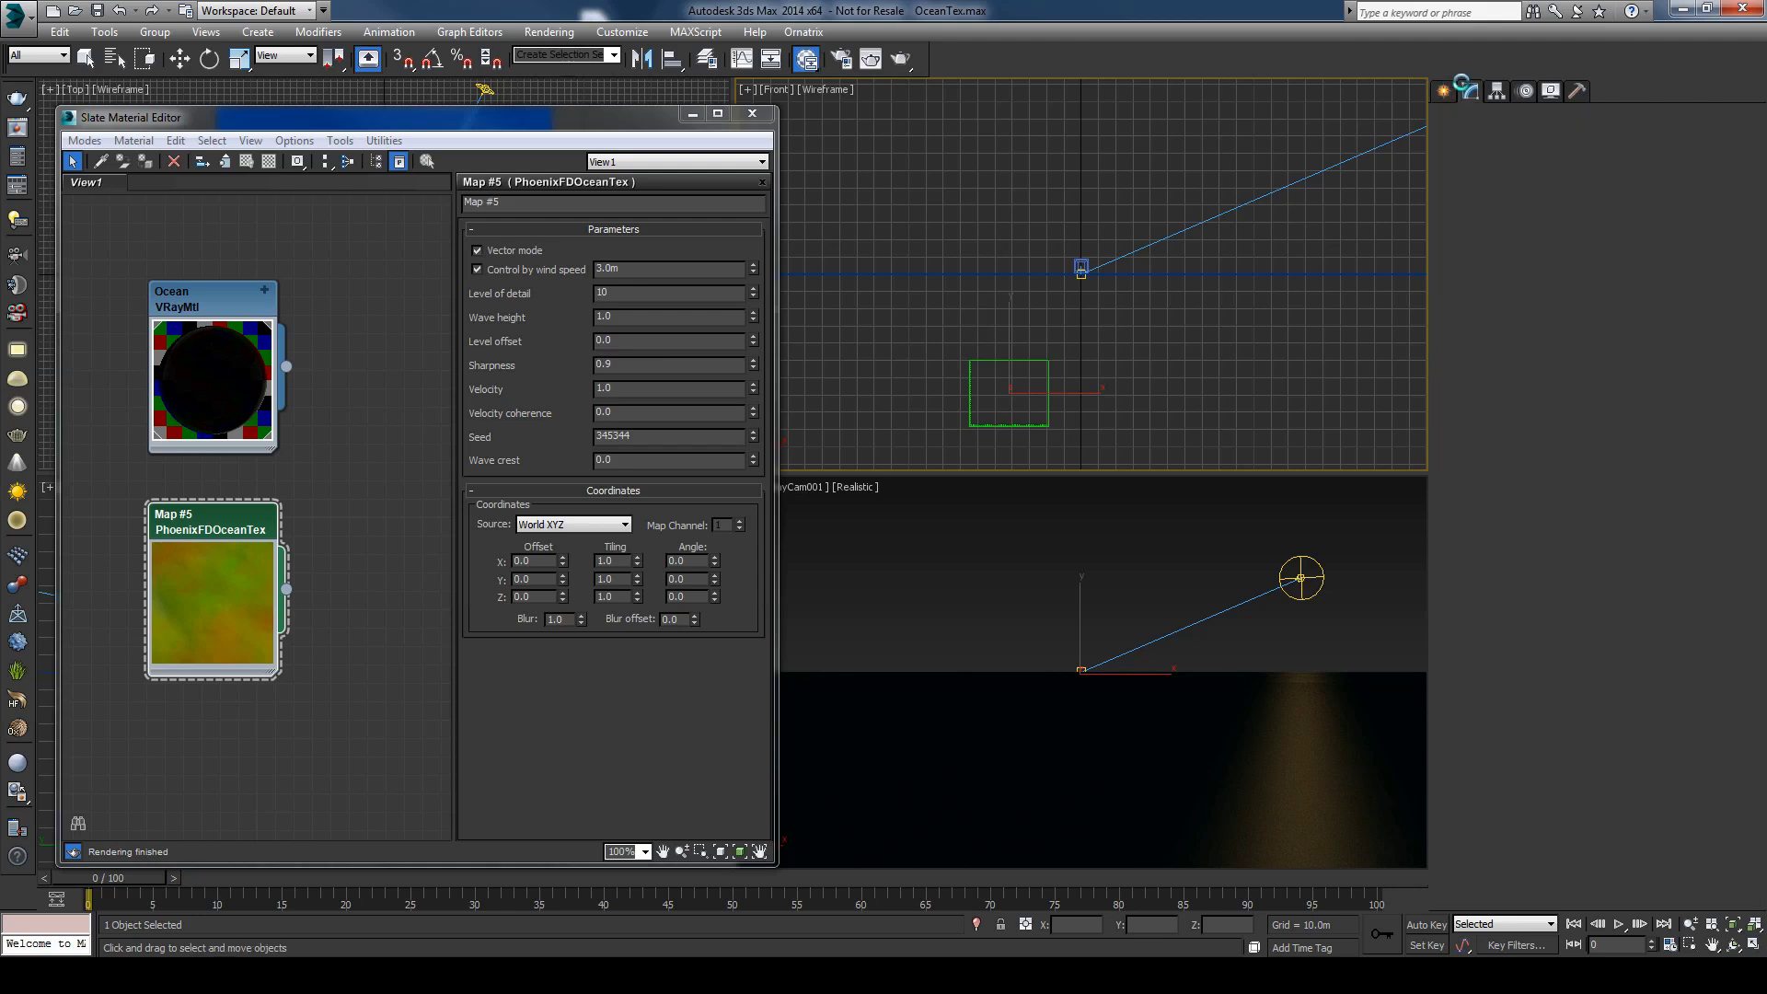
# Step: Enable the simulator's rendering displacement with the Vector type, and remove the simulator from the scene
pyautogui.click(1511, 571)
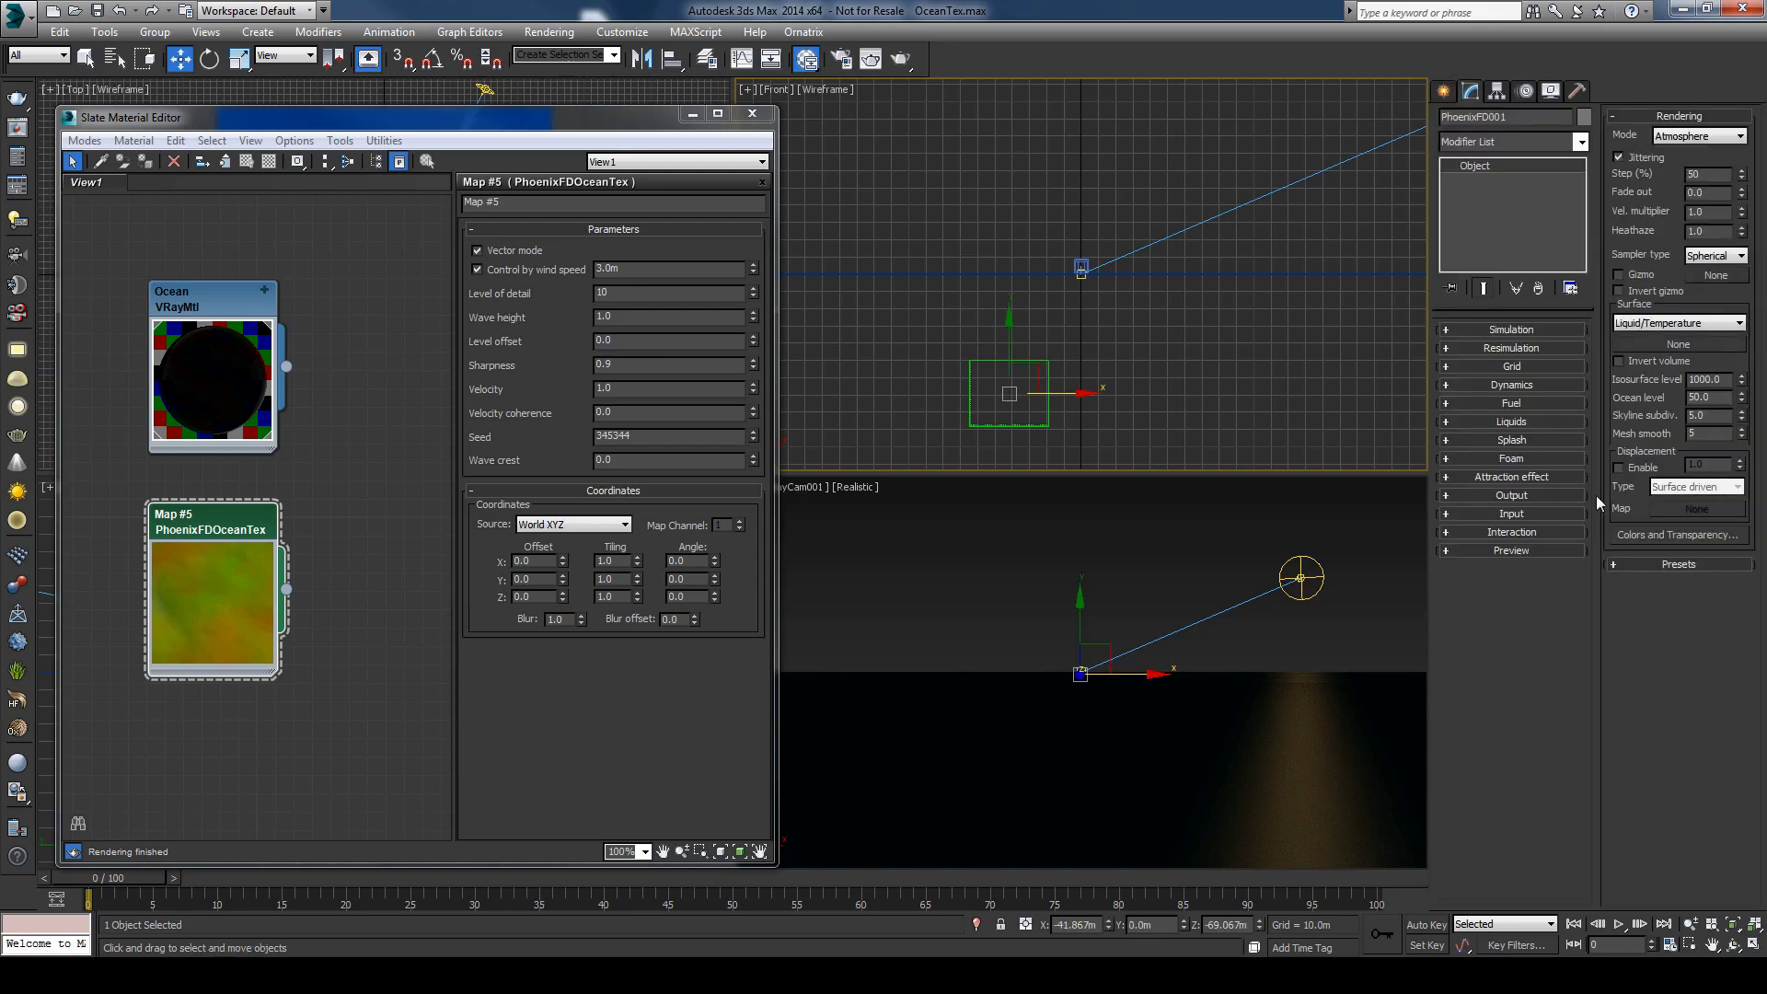
pyautogui.click(1620, 467)
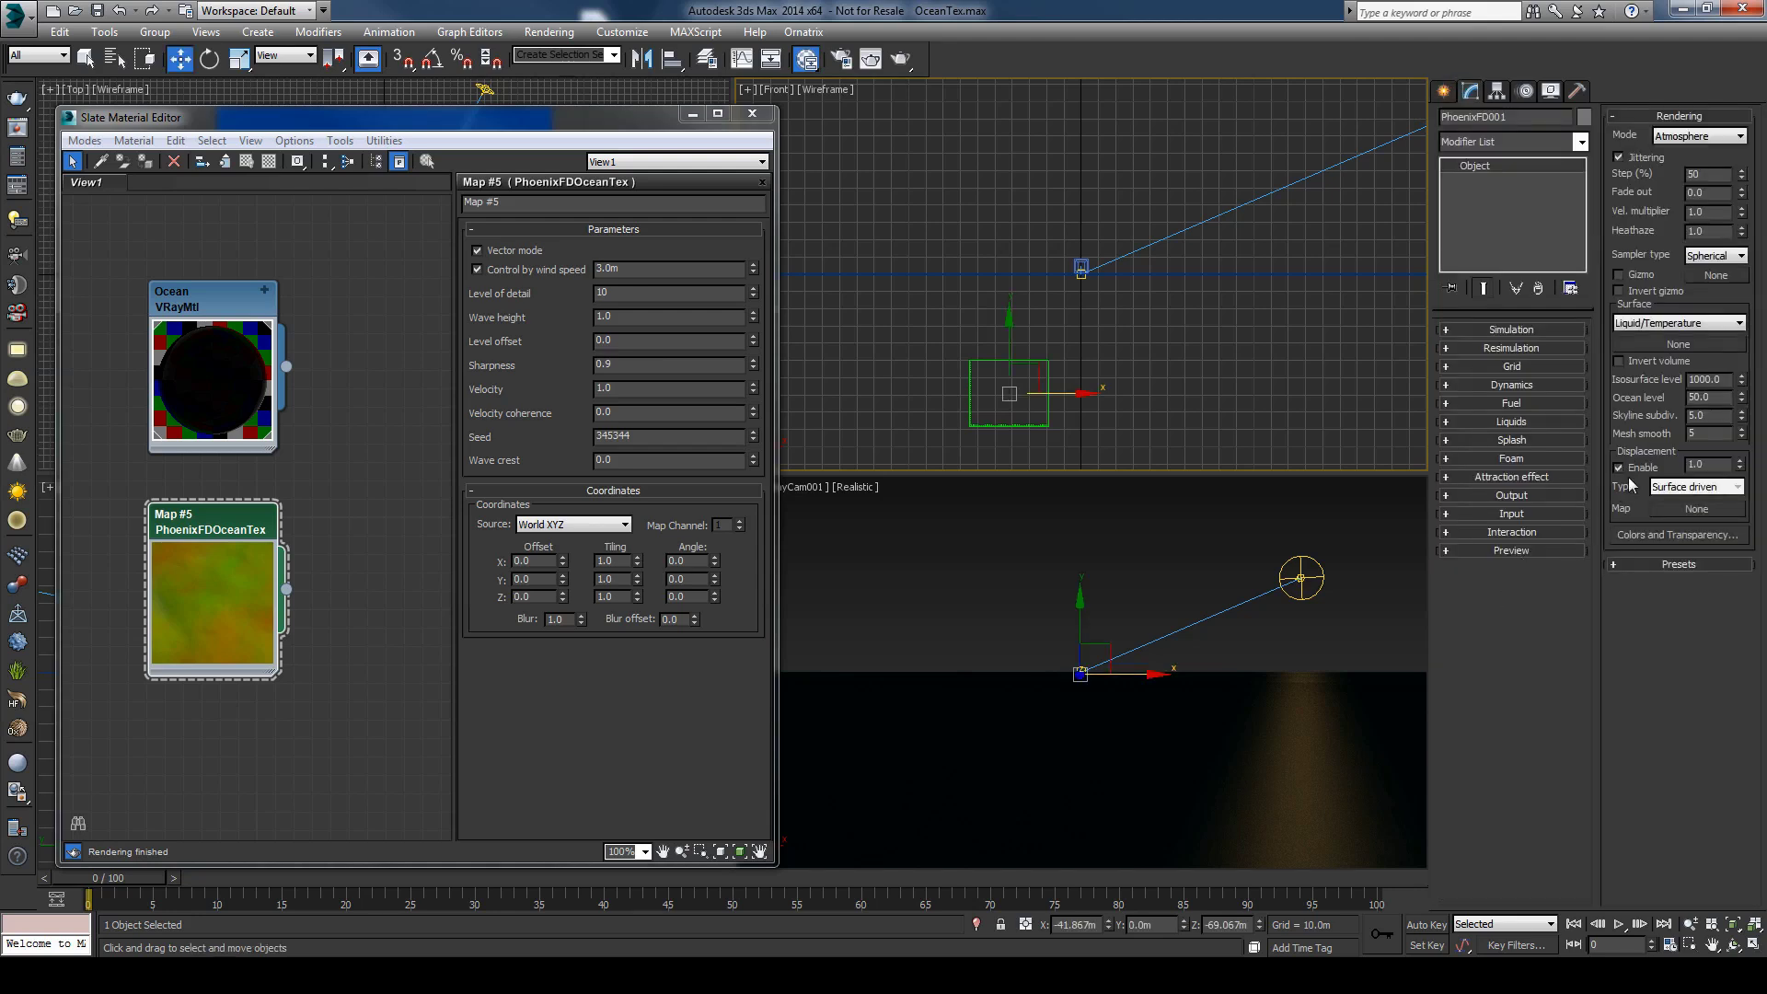
pyautogui.click(1673, 495)
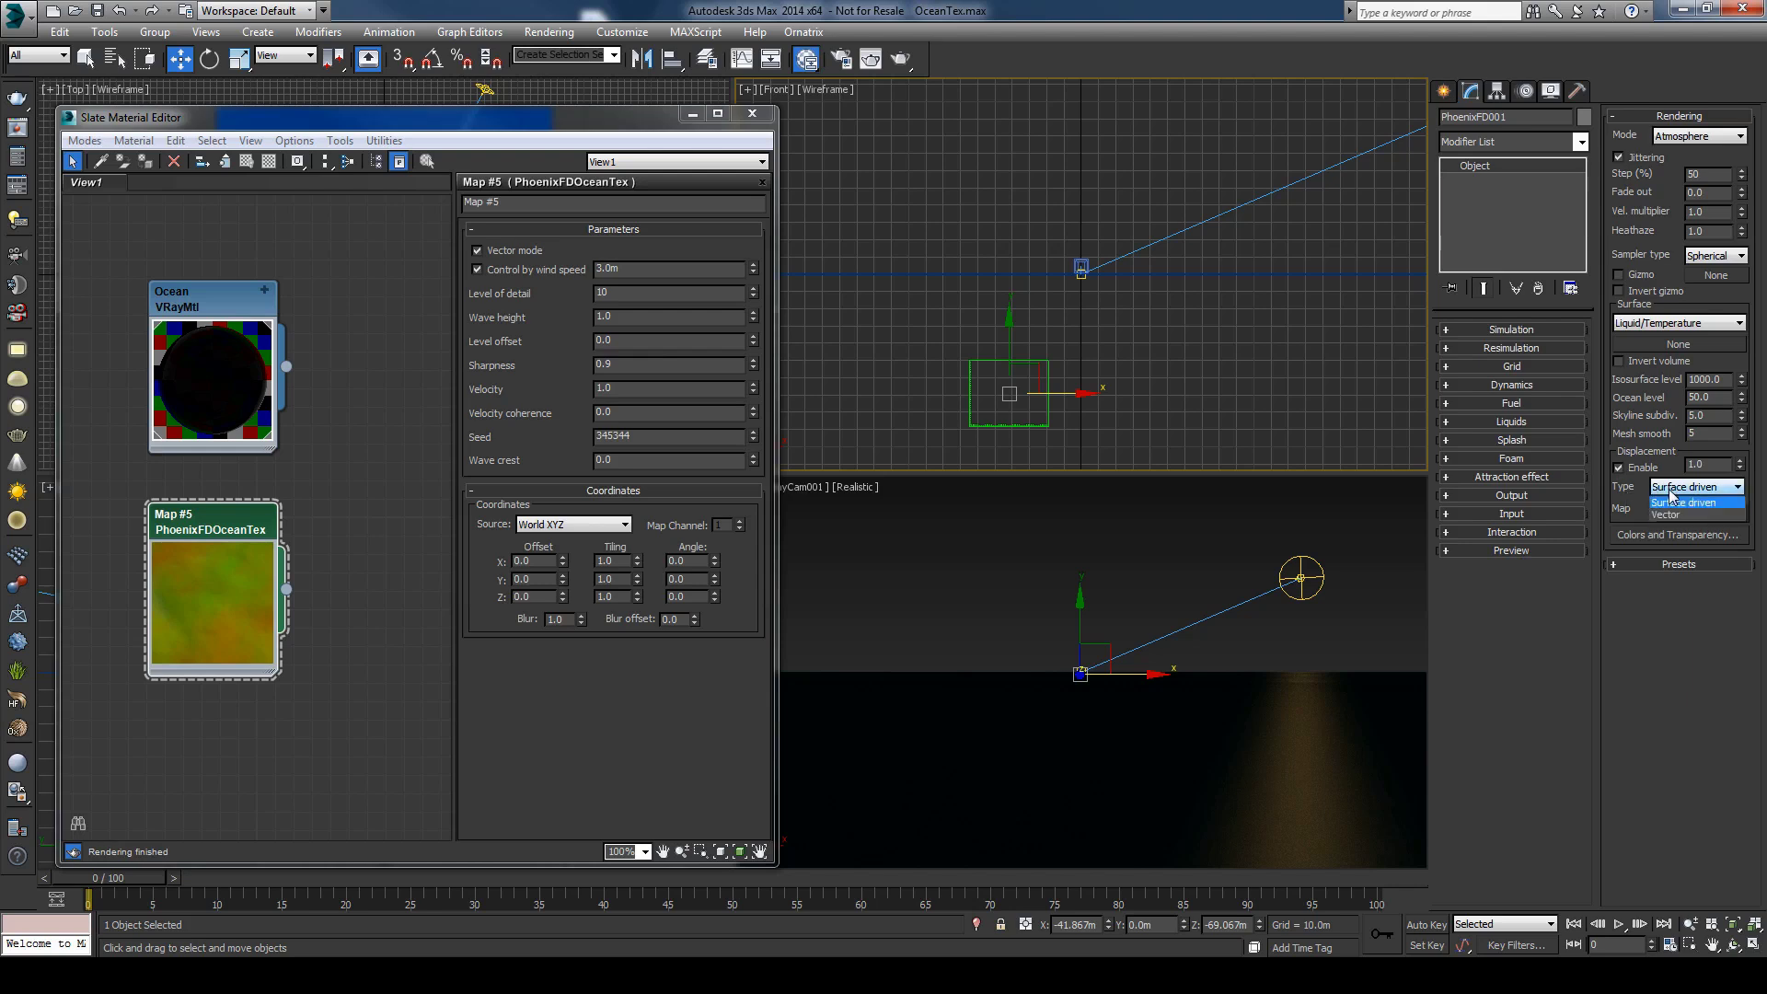
pyautogui.click(1682, 531)
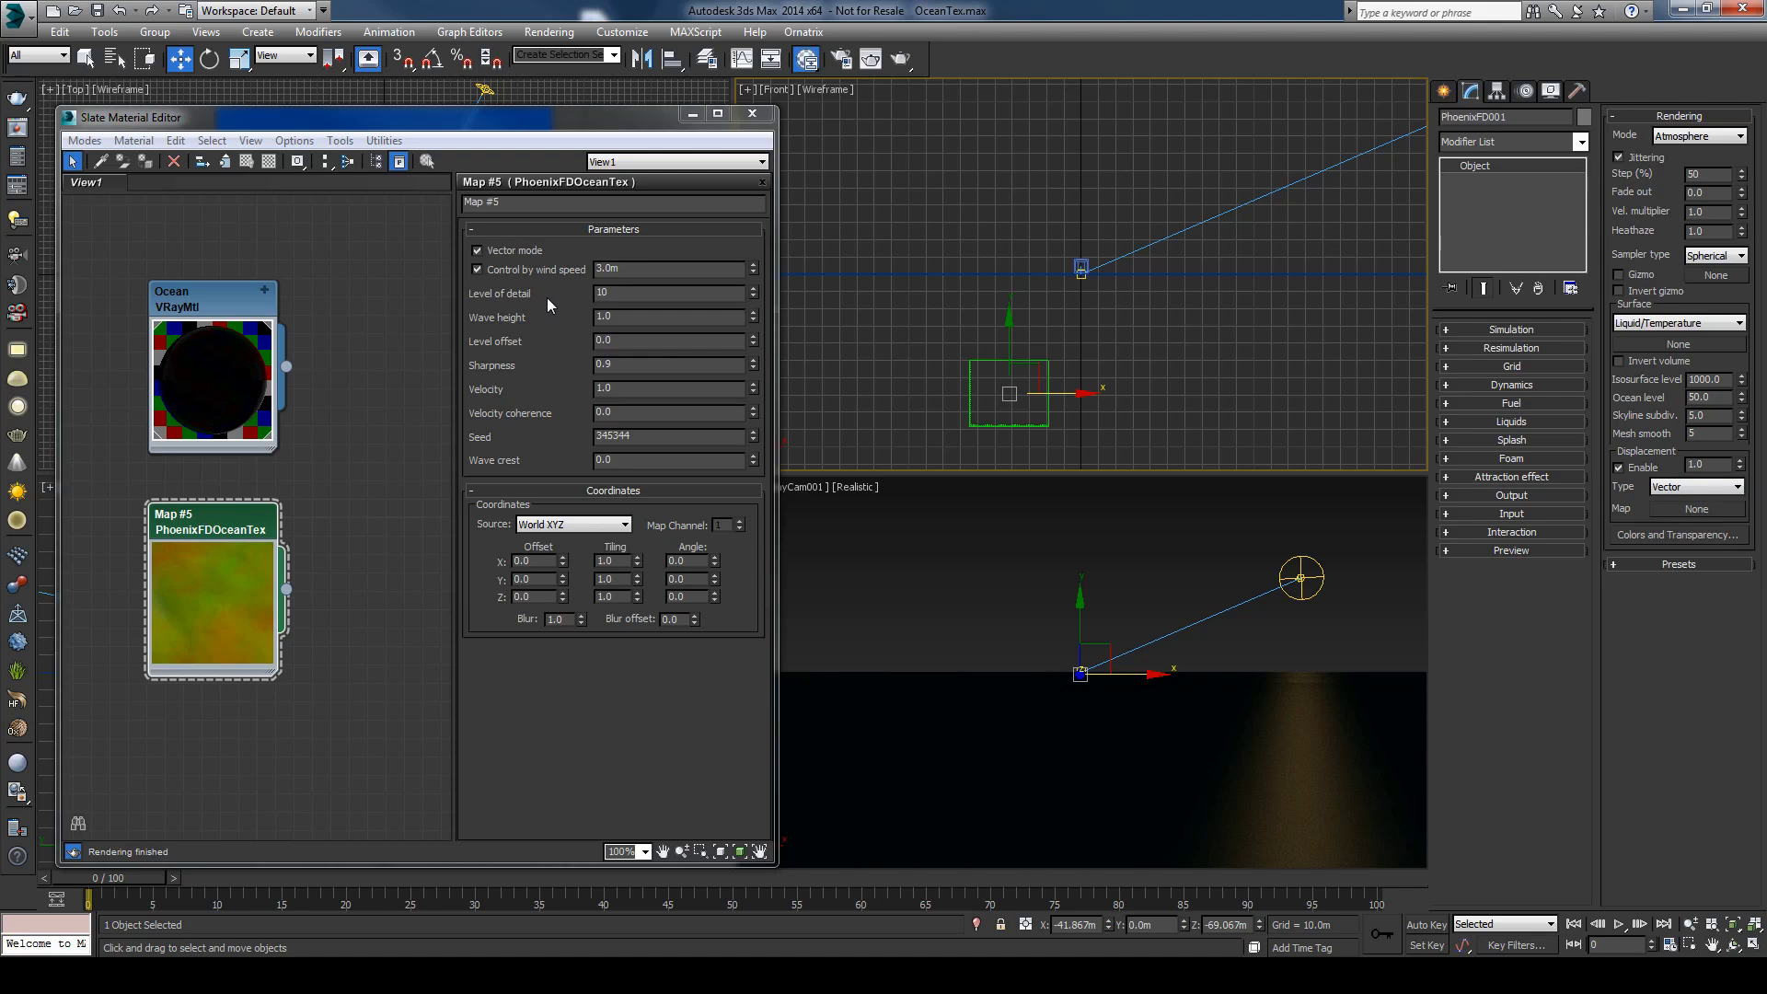
pyautogui.click(985, 422)
pyautogui.click(966, 637)
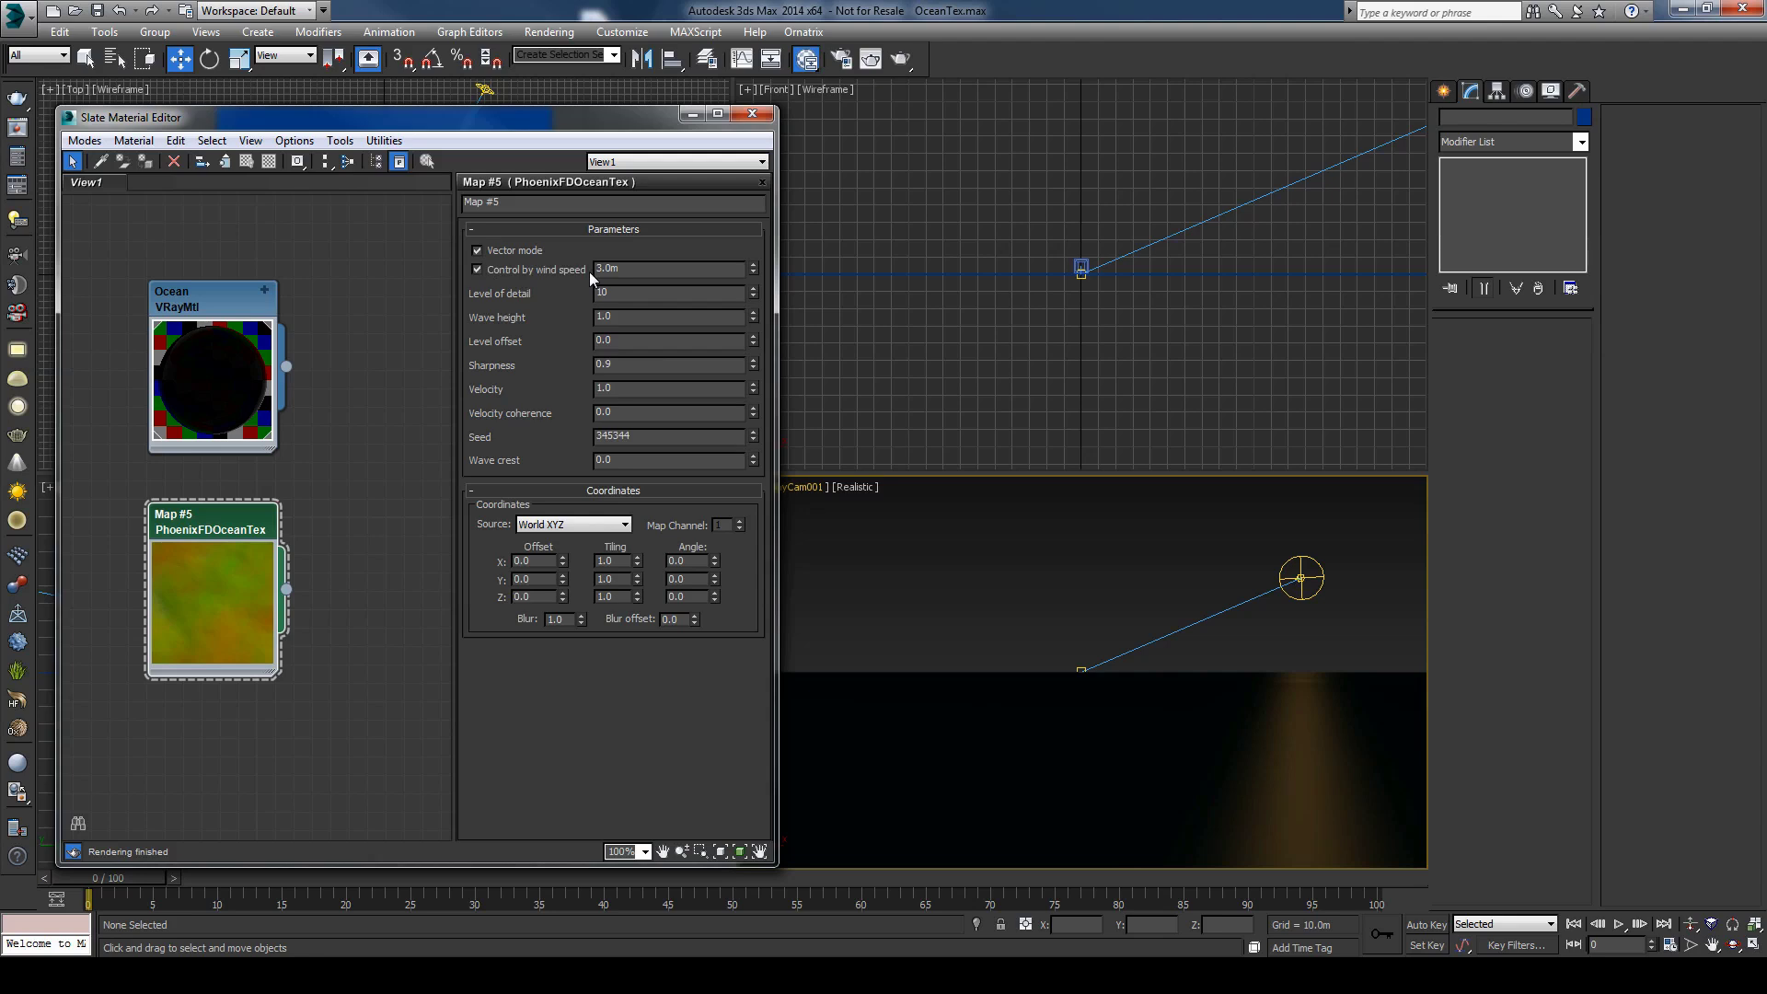
# Step: Try the ocean texture without wind speed control and with level of detail 1, and restore wind control and level of detail 10
pyautogui.click(538, 272)
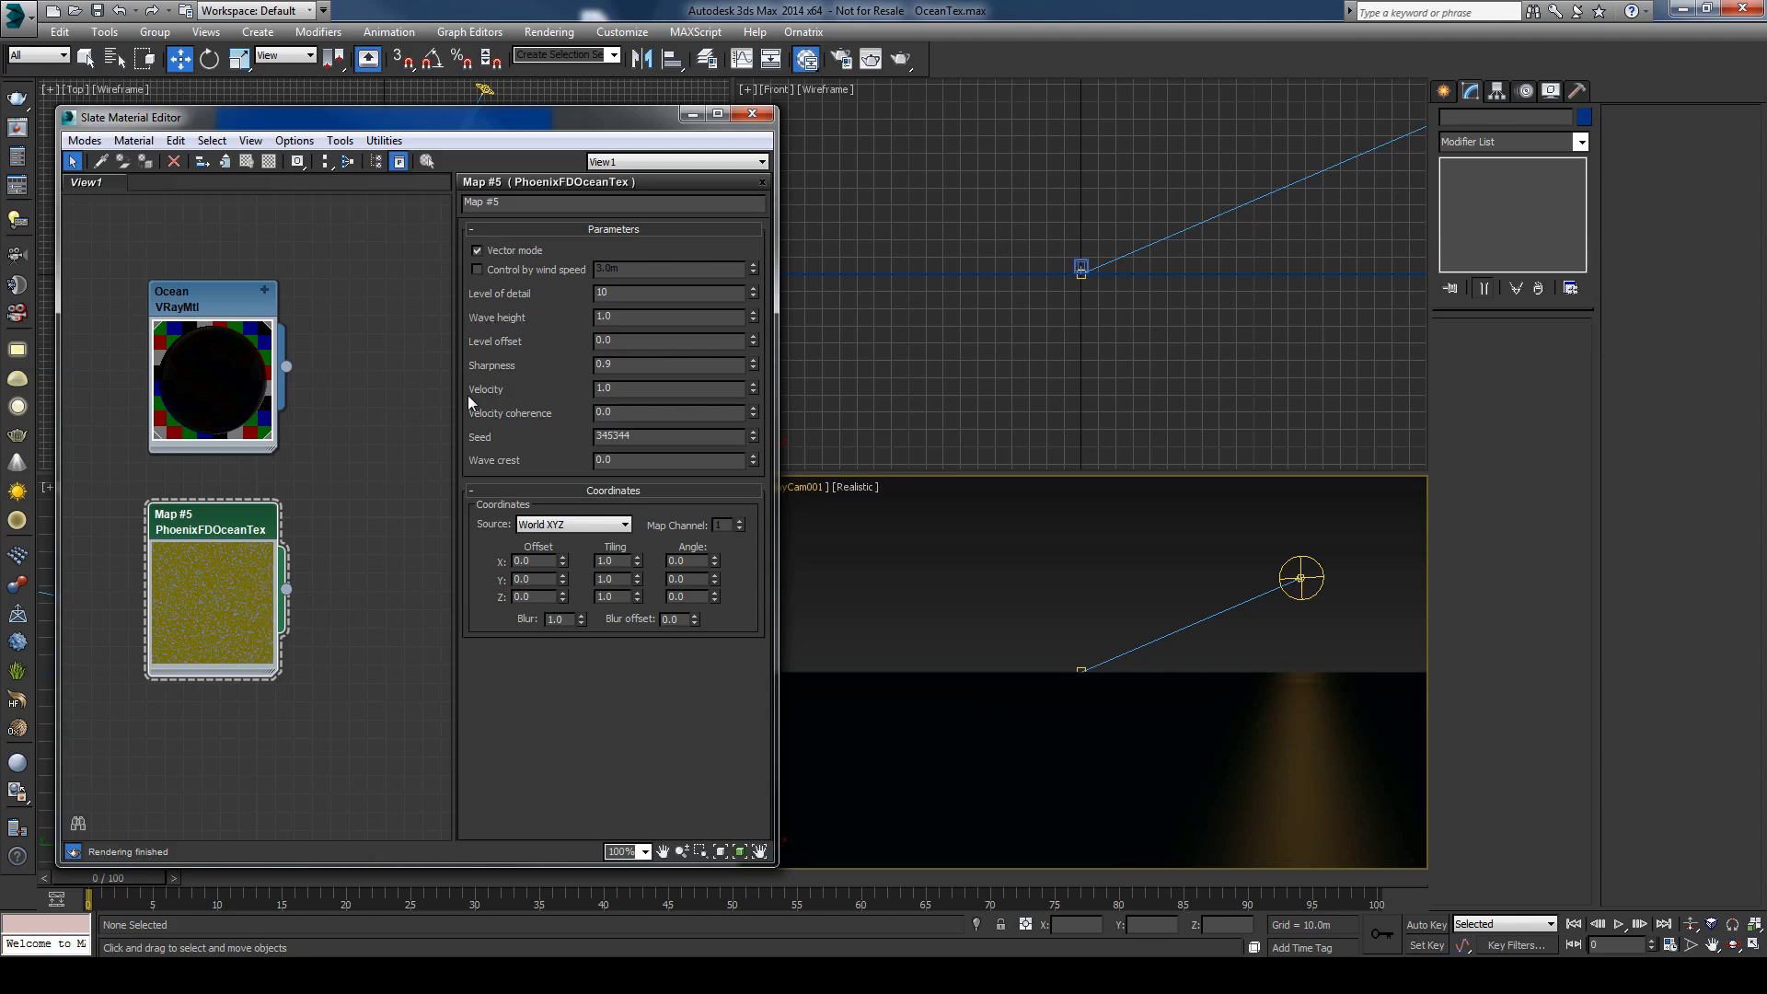
pyautogui.click(498, 271)
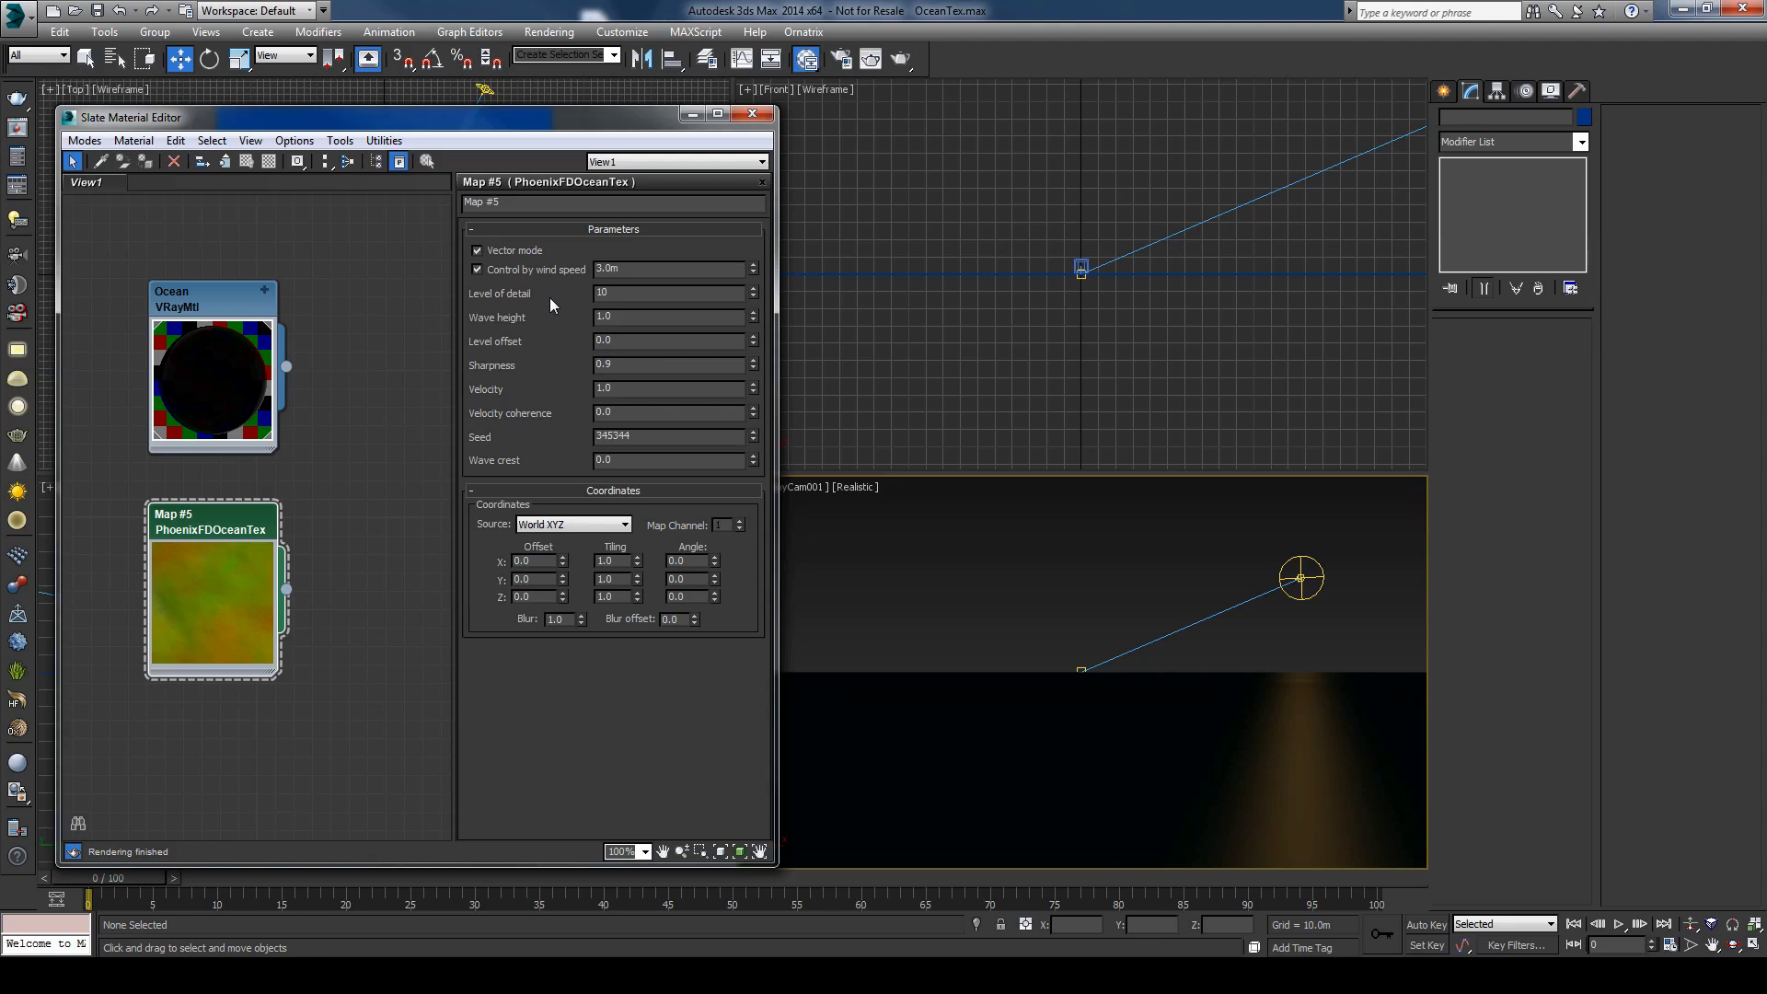
pyautogui.moveTo(620, 296); pyautogui.dragTo(517, 300)
pyautogui.write('1')
pyautogui.press('Tab')
pyautogui.click(190, 575)
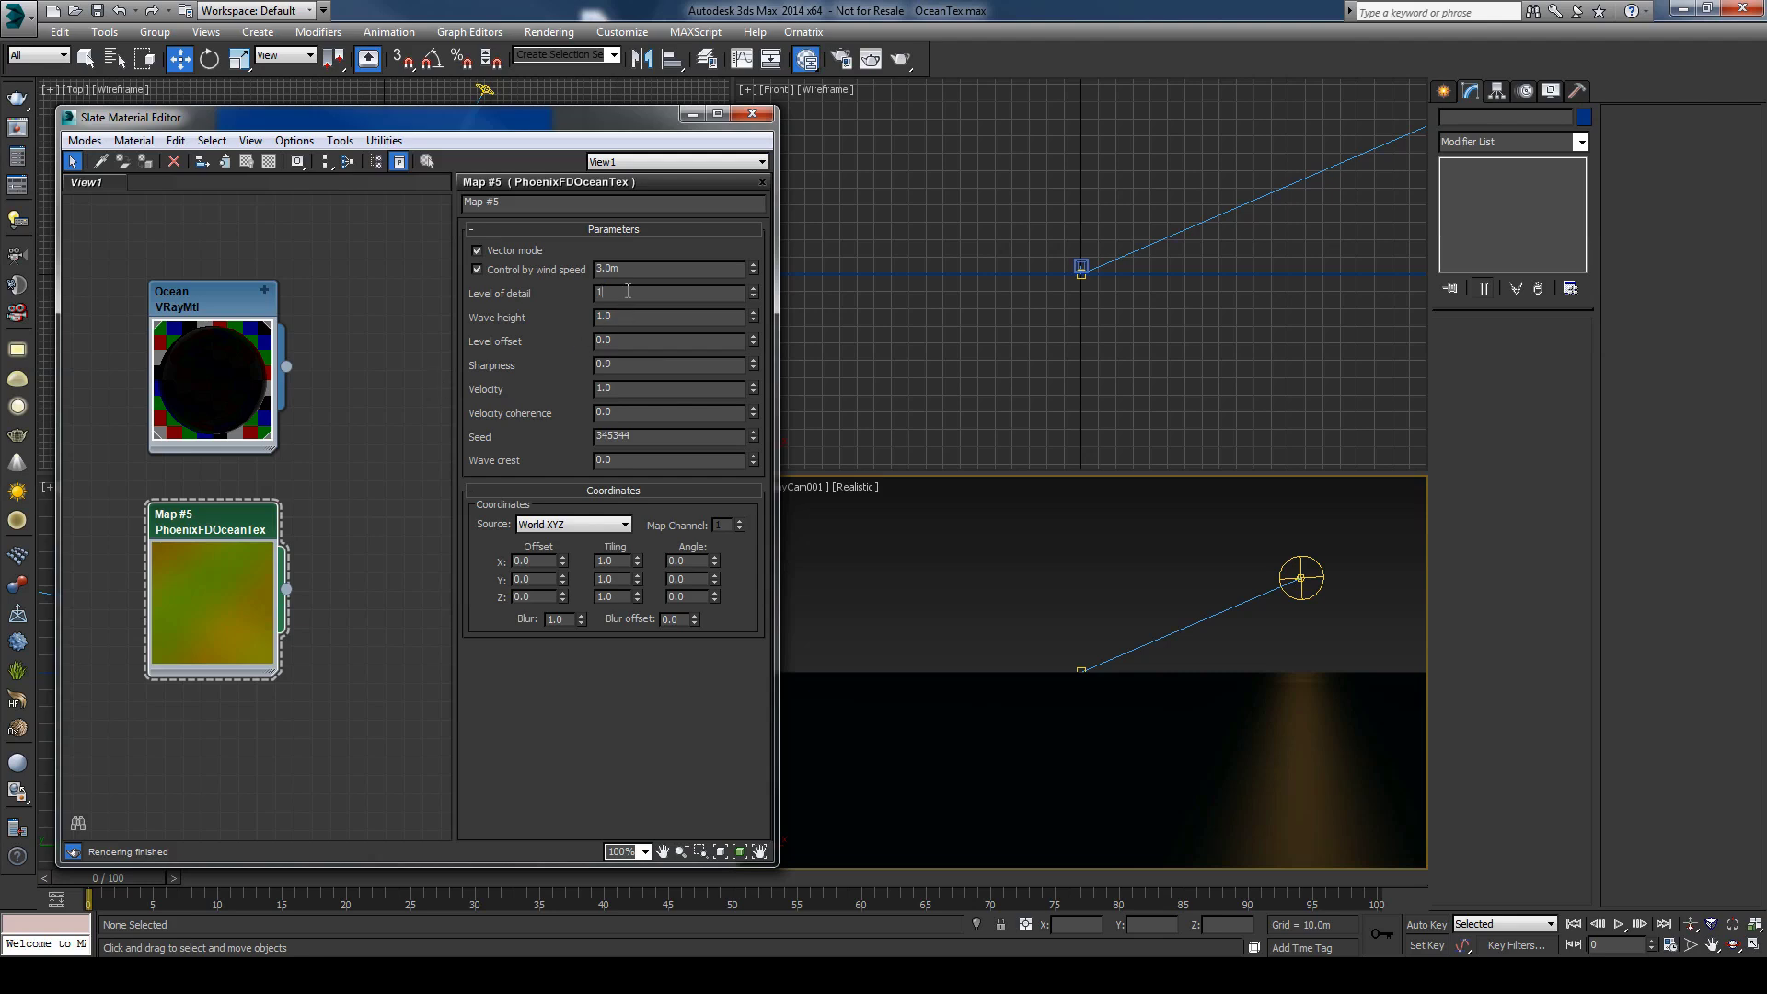
pyautogui.write('0')
pyautogui.press('Return')
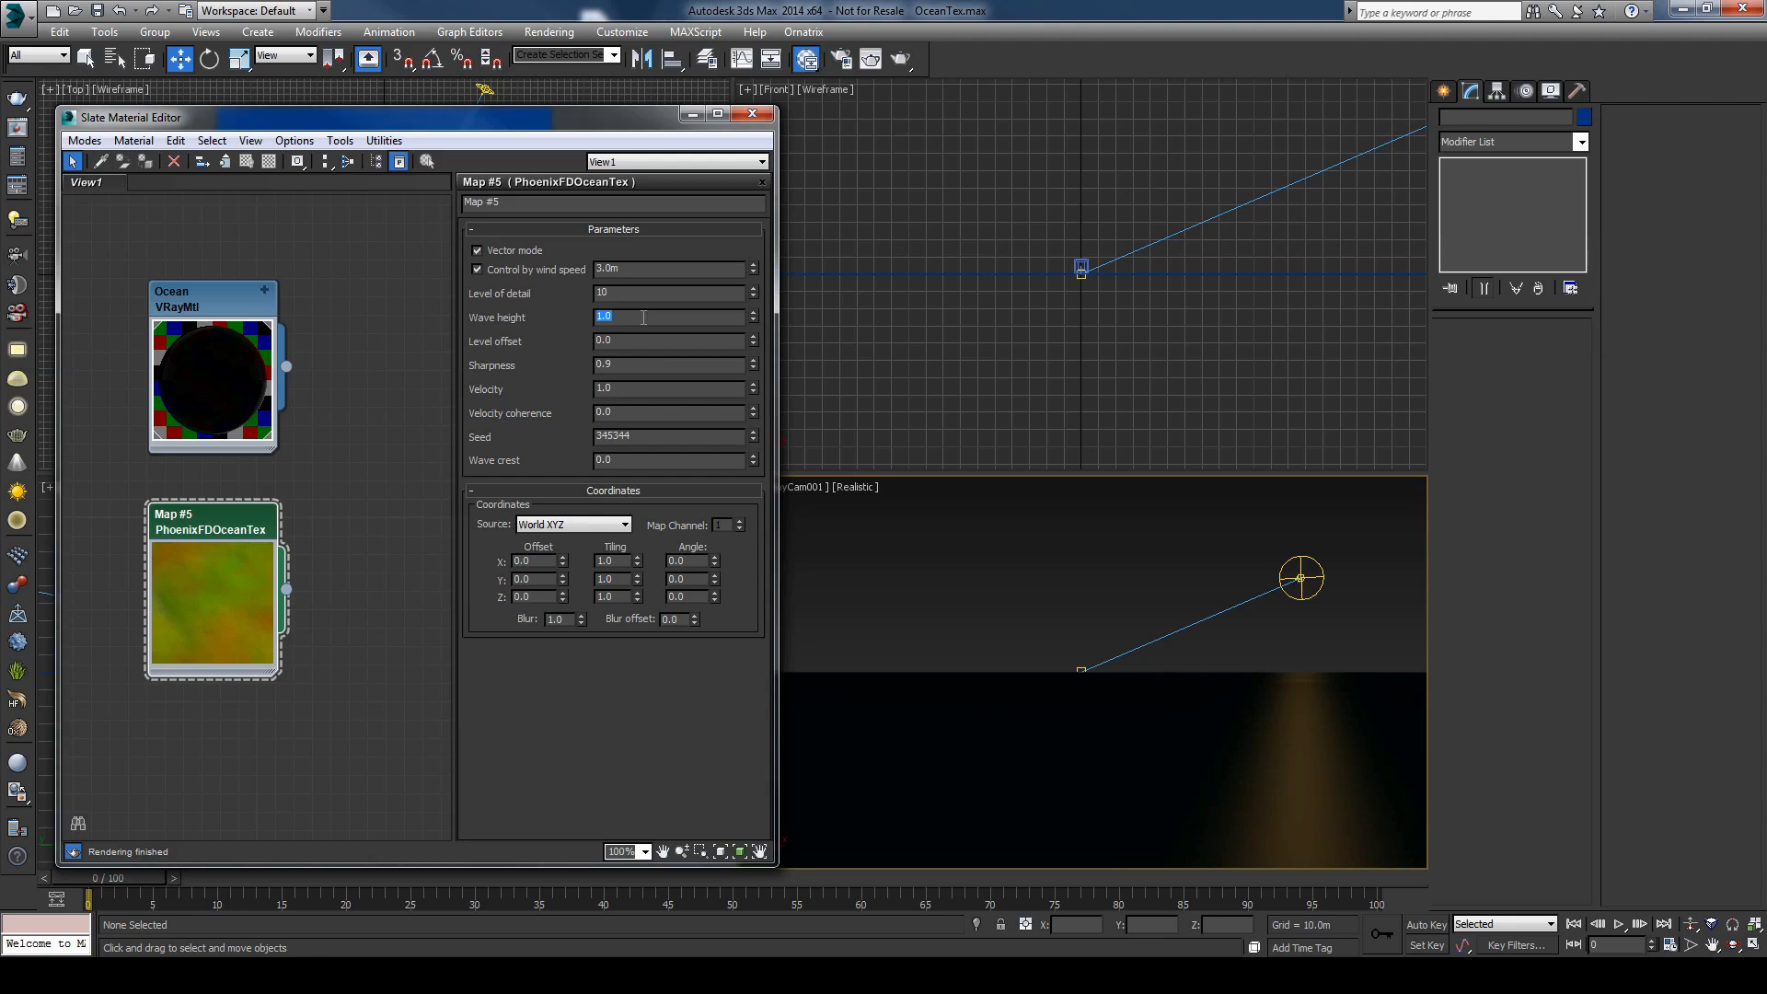
# Step: Try a velocity coherence of 1 on the ocean texture, and restore it to 0
pyautogui.click(644, 317)
pyautogui.click(643, 361)
pyautogui.doubleClick(641, 416)
pyautogui.write('1')
pyautogui.press('Tab')
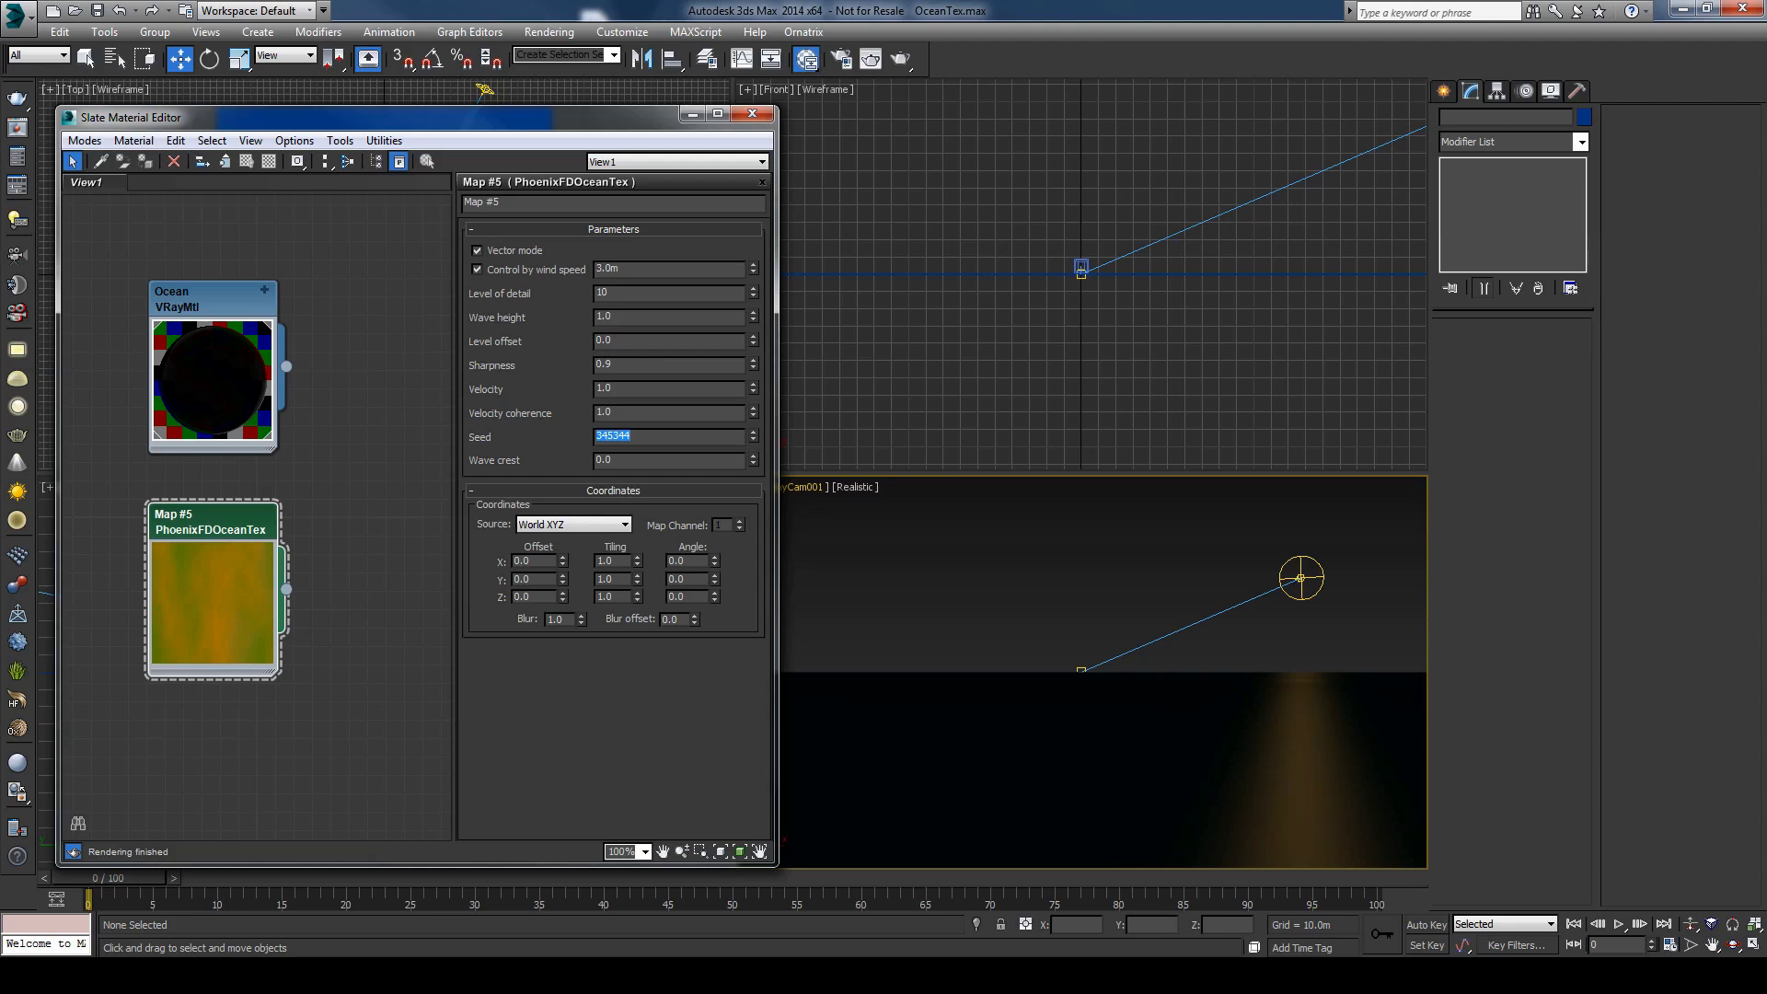
pyautogui.click(629, 414)
pyautogui.doubleClick(629, 414)
pyautogui.write('0')
pyautogui.press('Return')
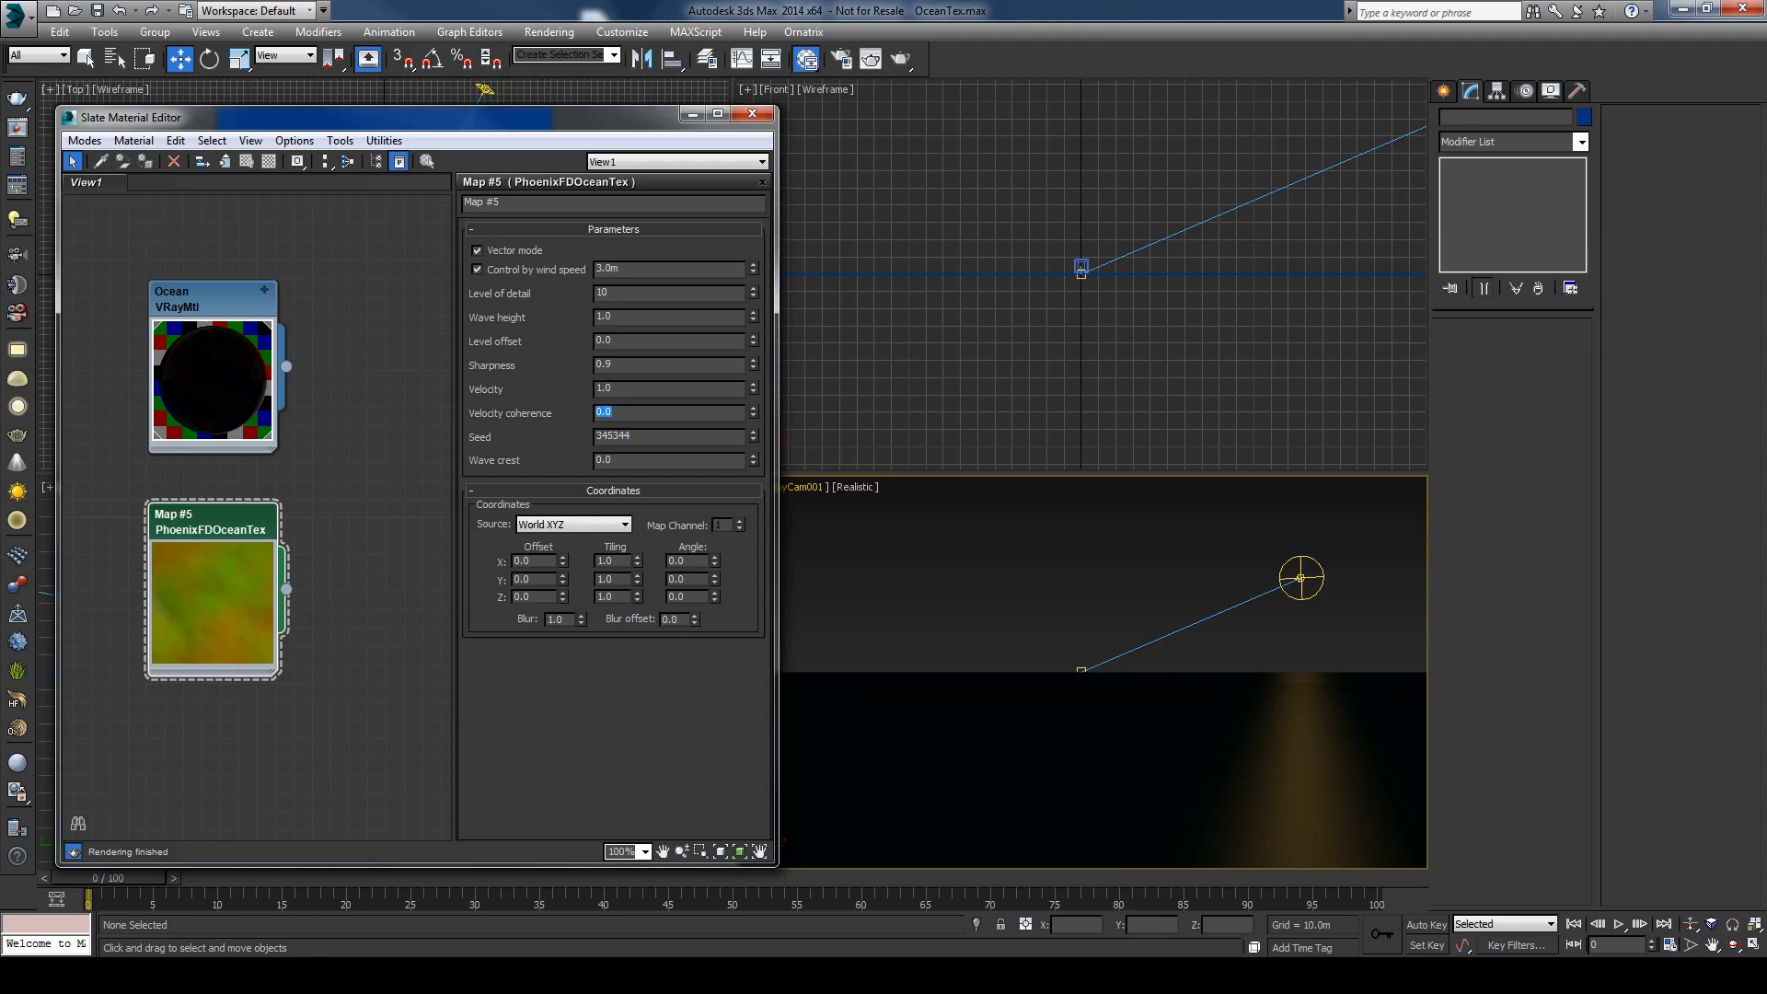
pyautogui.click(694, 438)
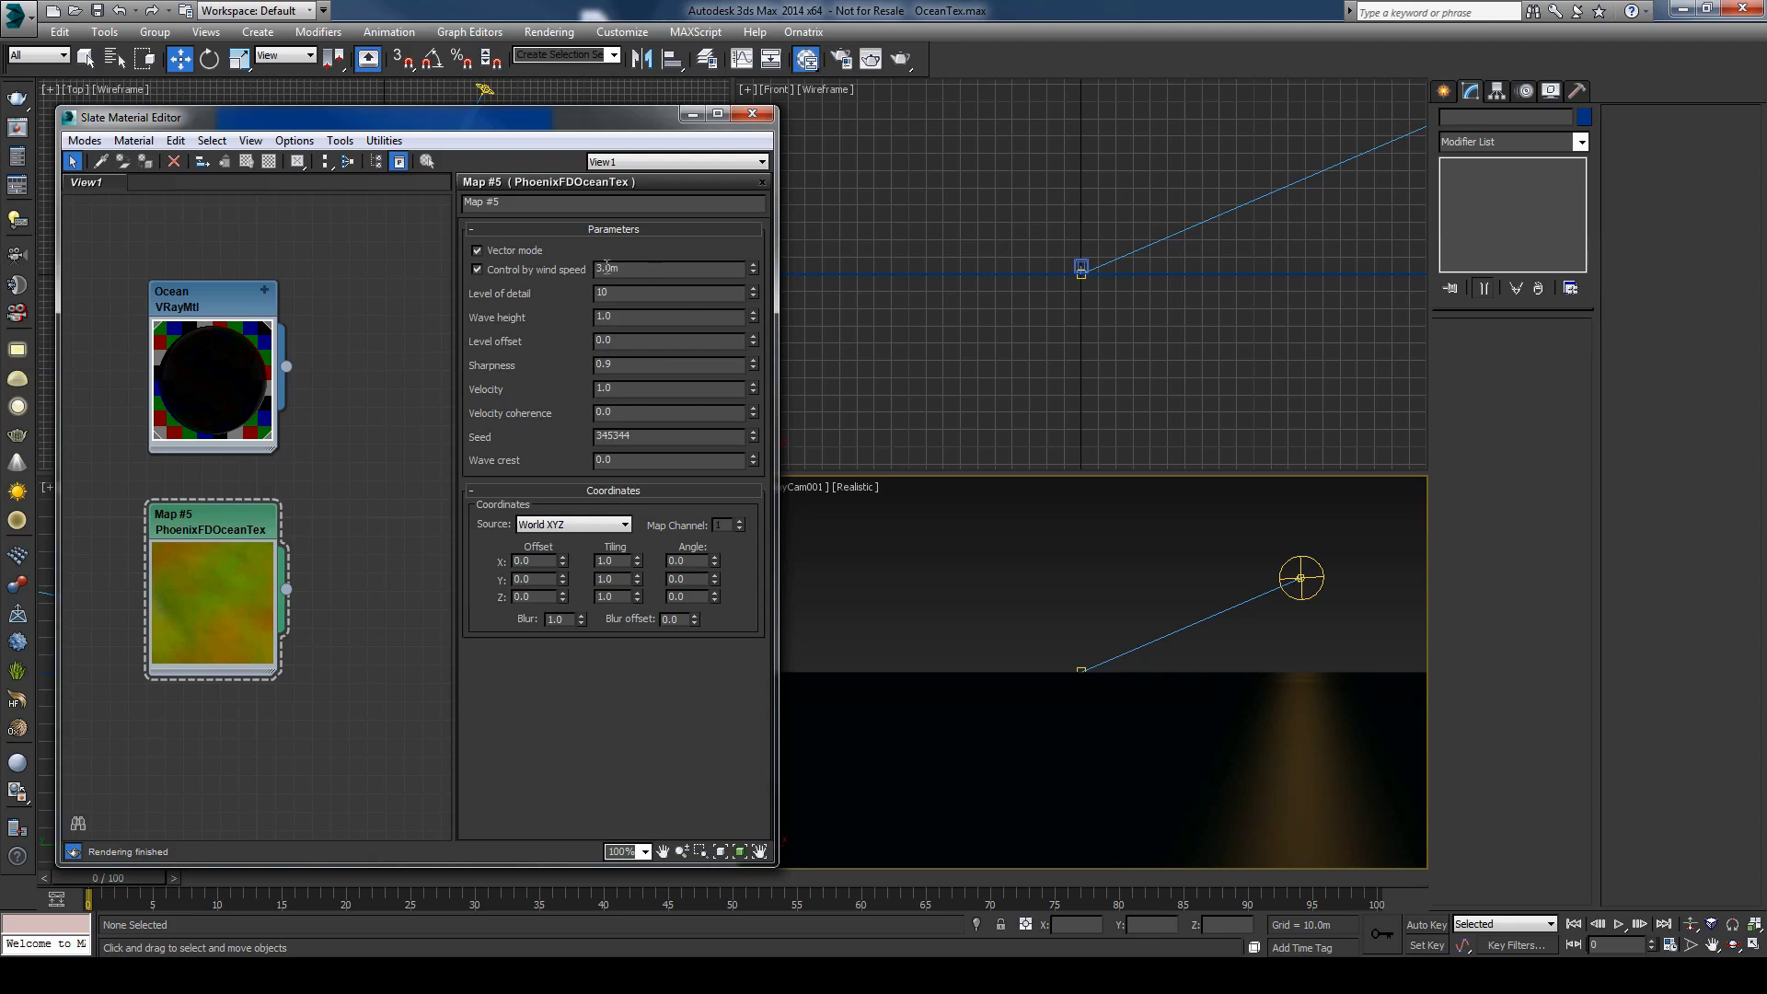
# Step: Assign the ocean texture as the Texmap of the plane's VRayDisplacementMod, and let Phoenix FD adjust the modifier
pyautogui.doubleClick(599, 294)
pyautogui.click(641, 294)
pyautogui.click(1212, 275)
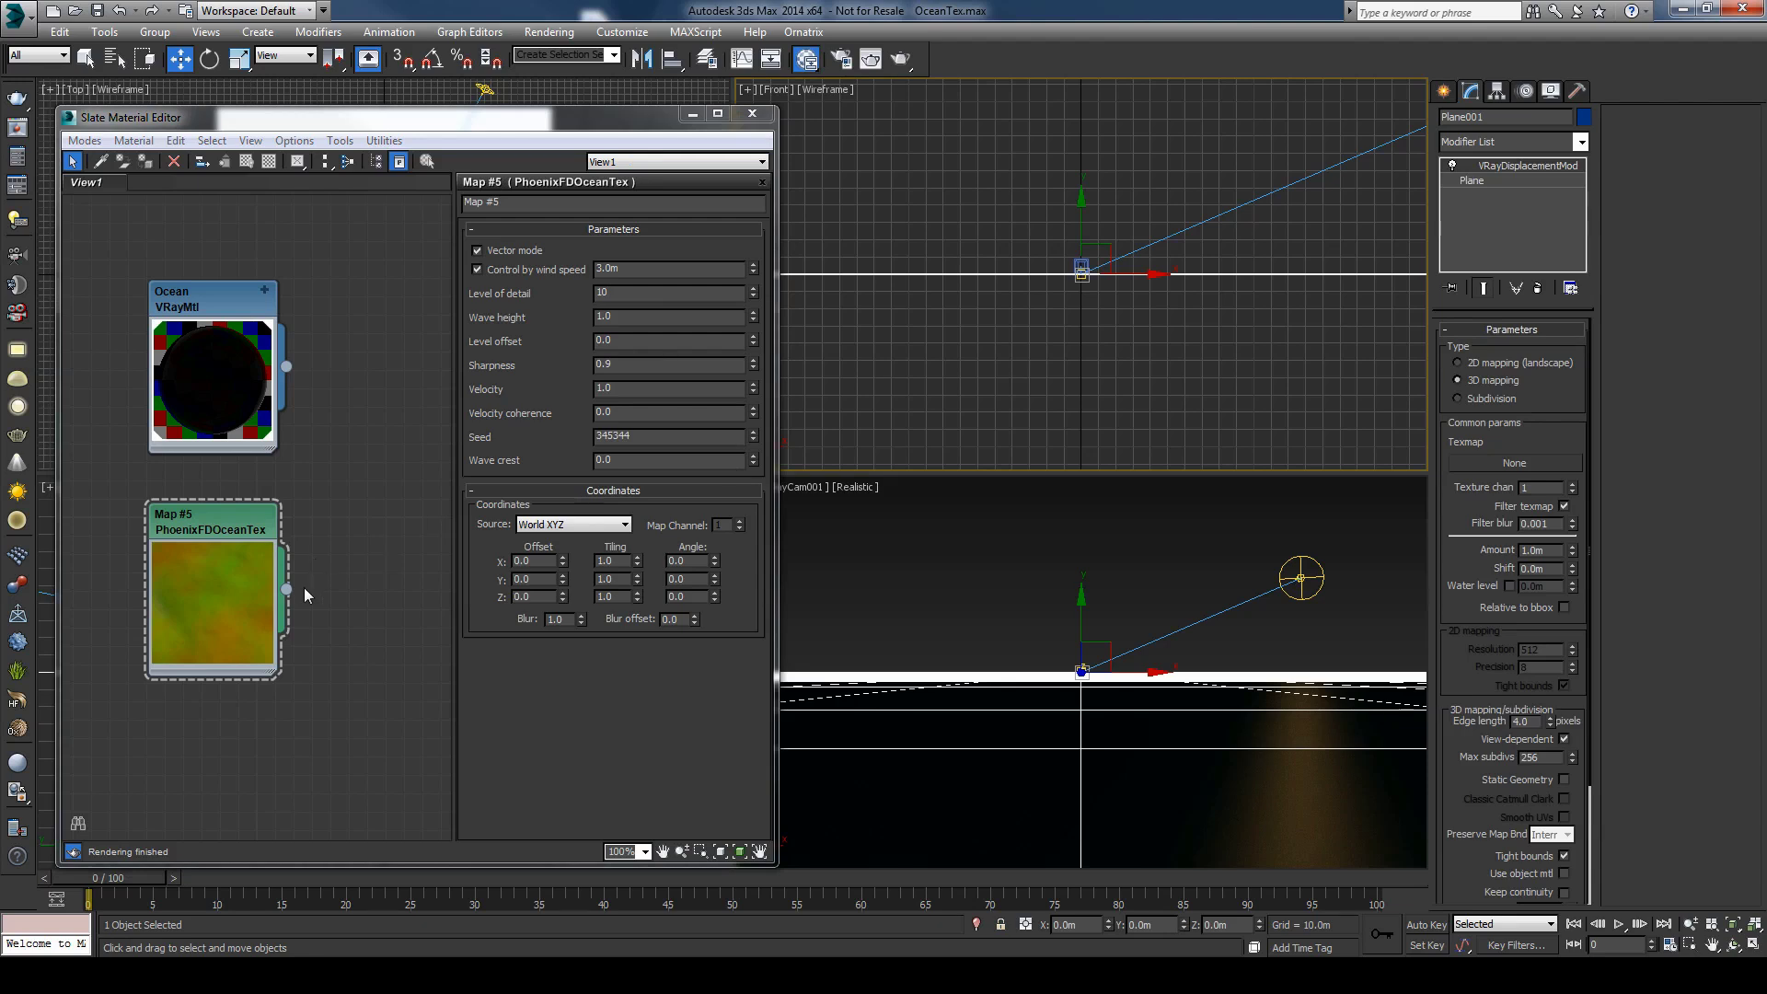
pyautogui.moveTo(286, 589); pyautogui.dragTo(1488, 460)
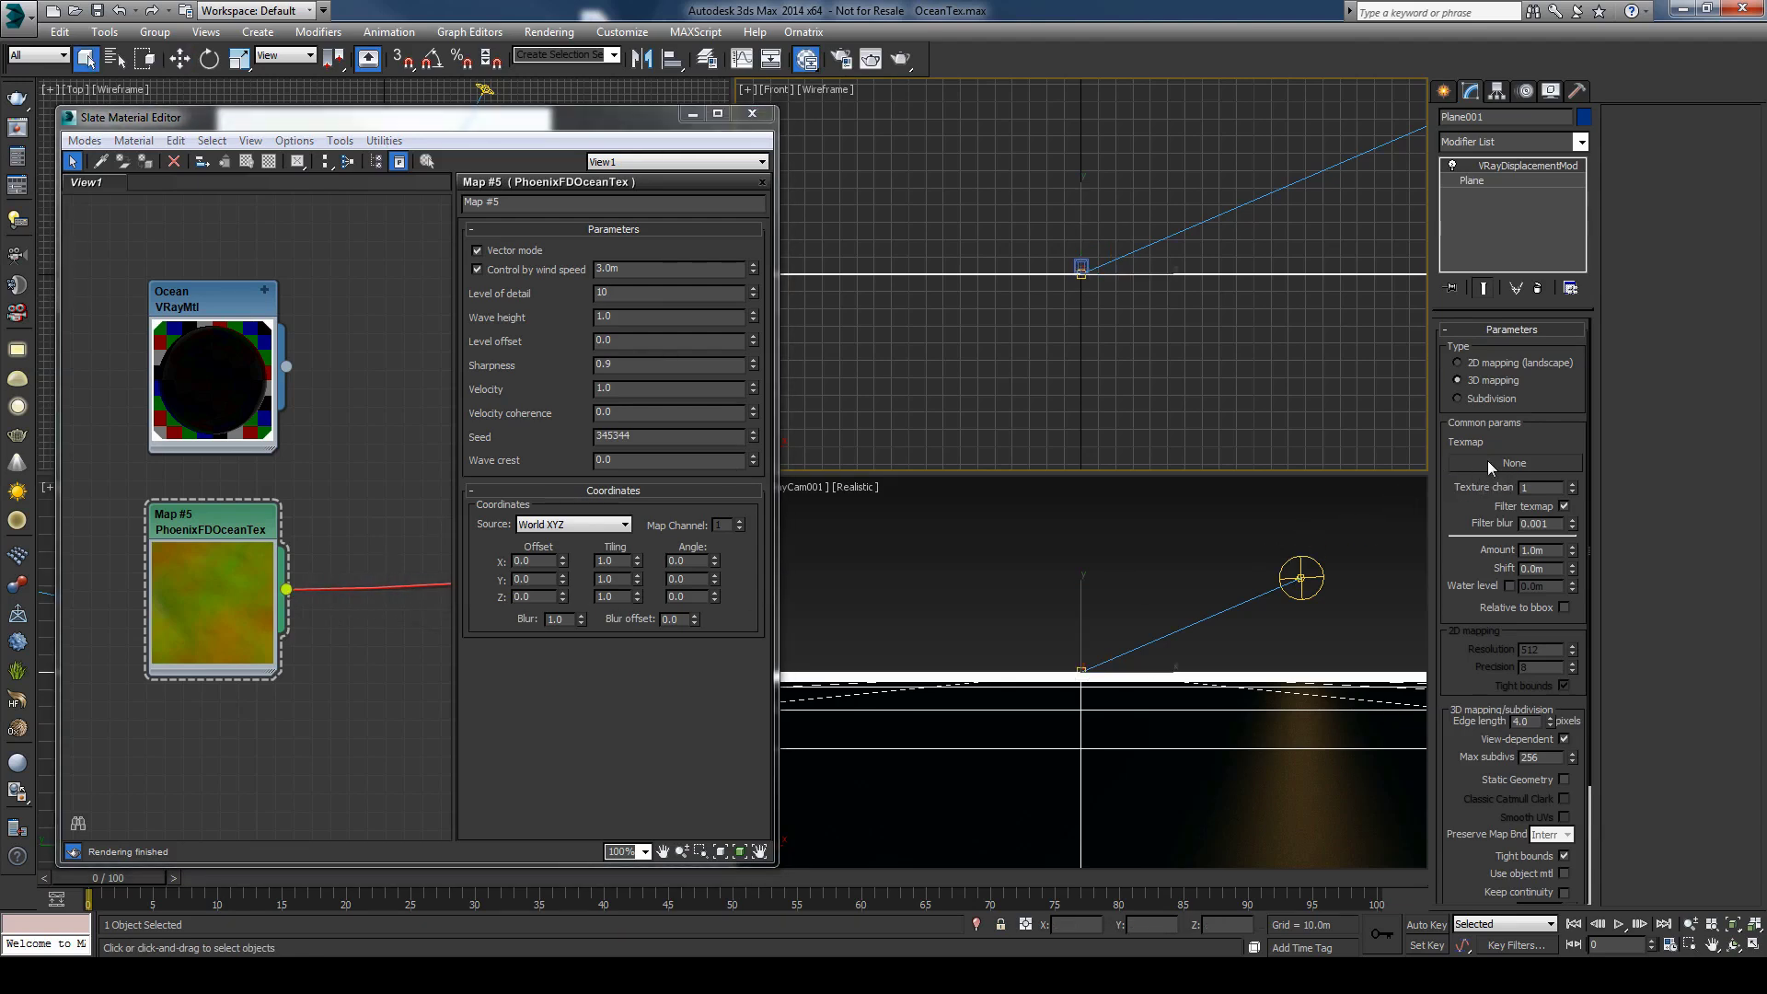
pyautogui.click(871, 536)
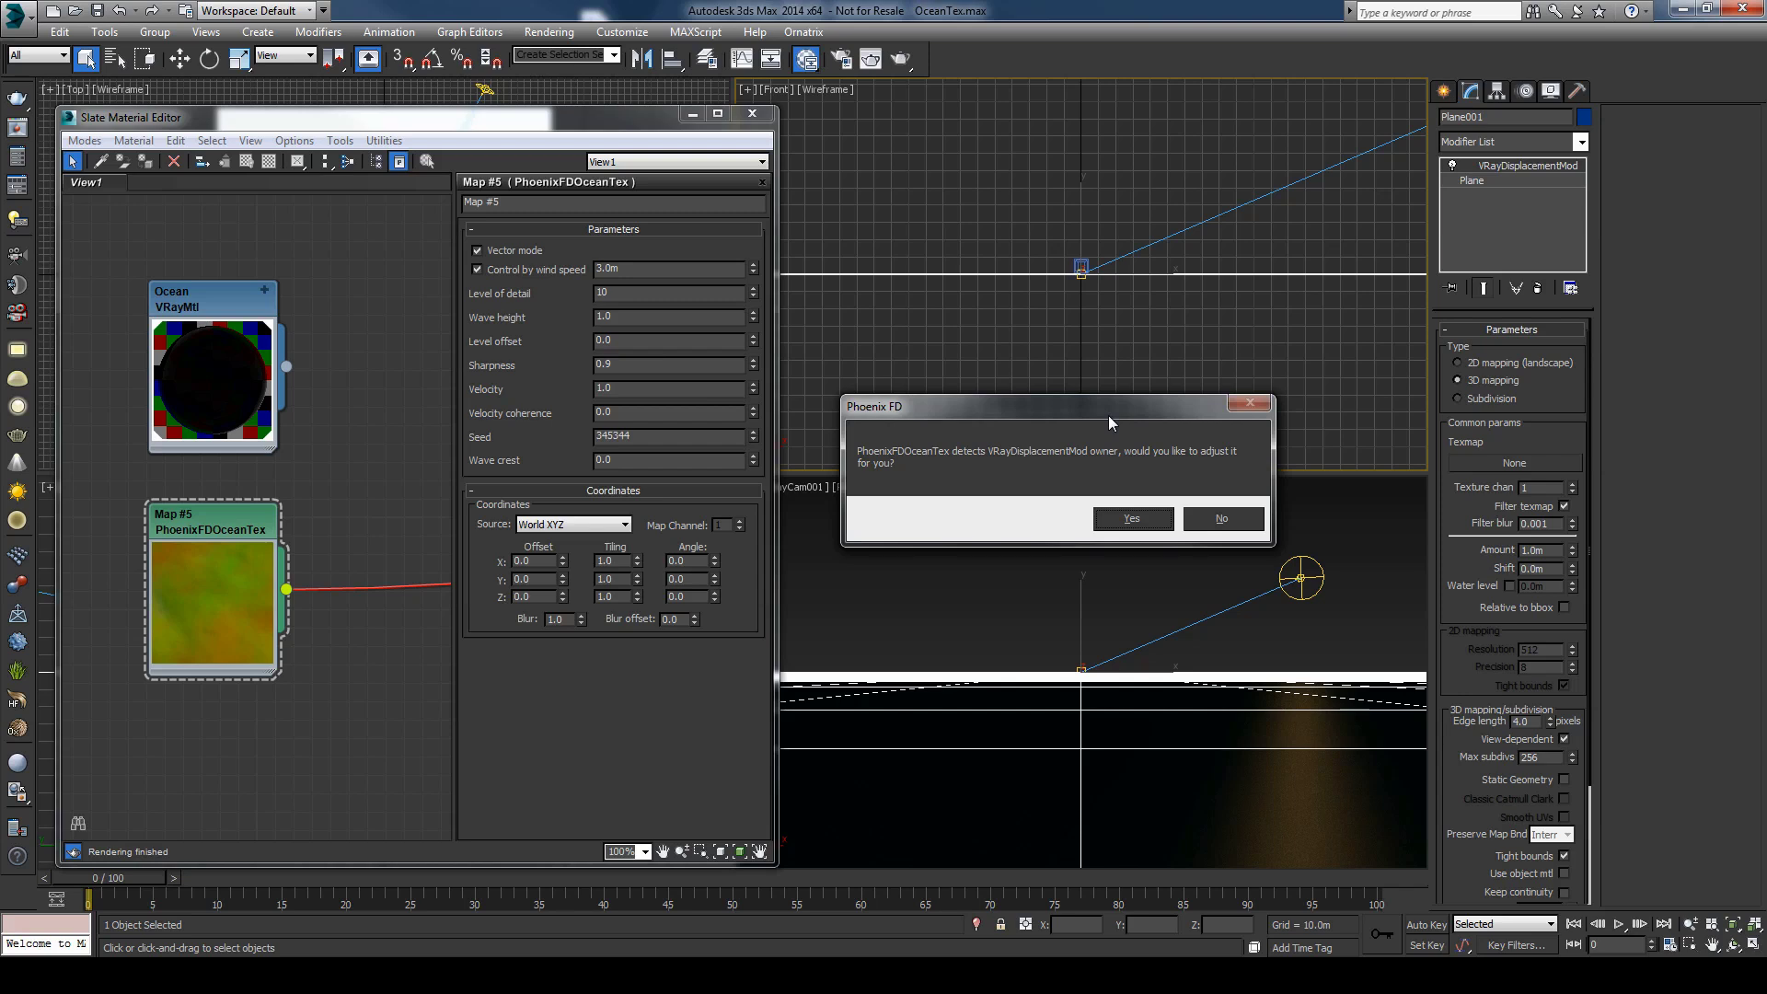
pyautogui.click(1123, 520)
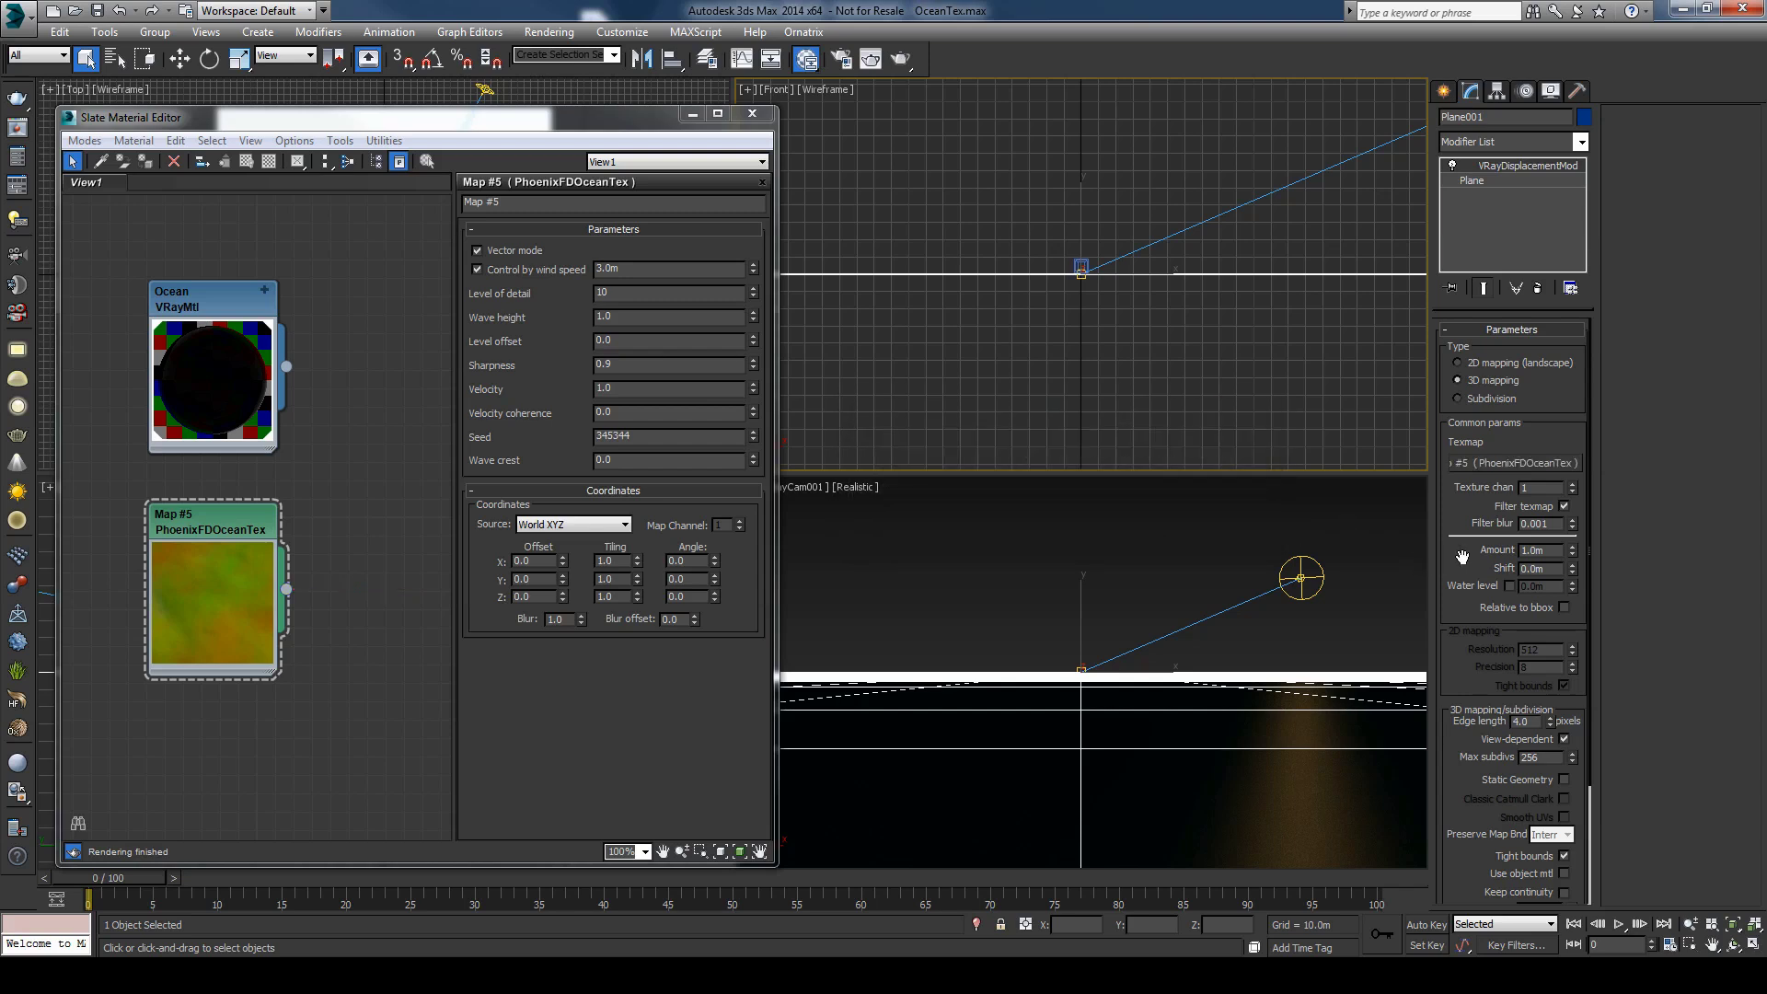
# Step: Check the modifier's vector displacement mode and texmap limits, and view the side-by-side ocean comparison image in Pdplayer
pyautogui.scroll(-3, 1456, 557)
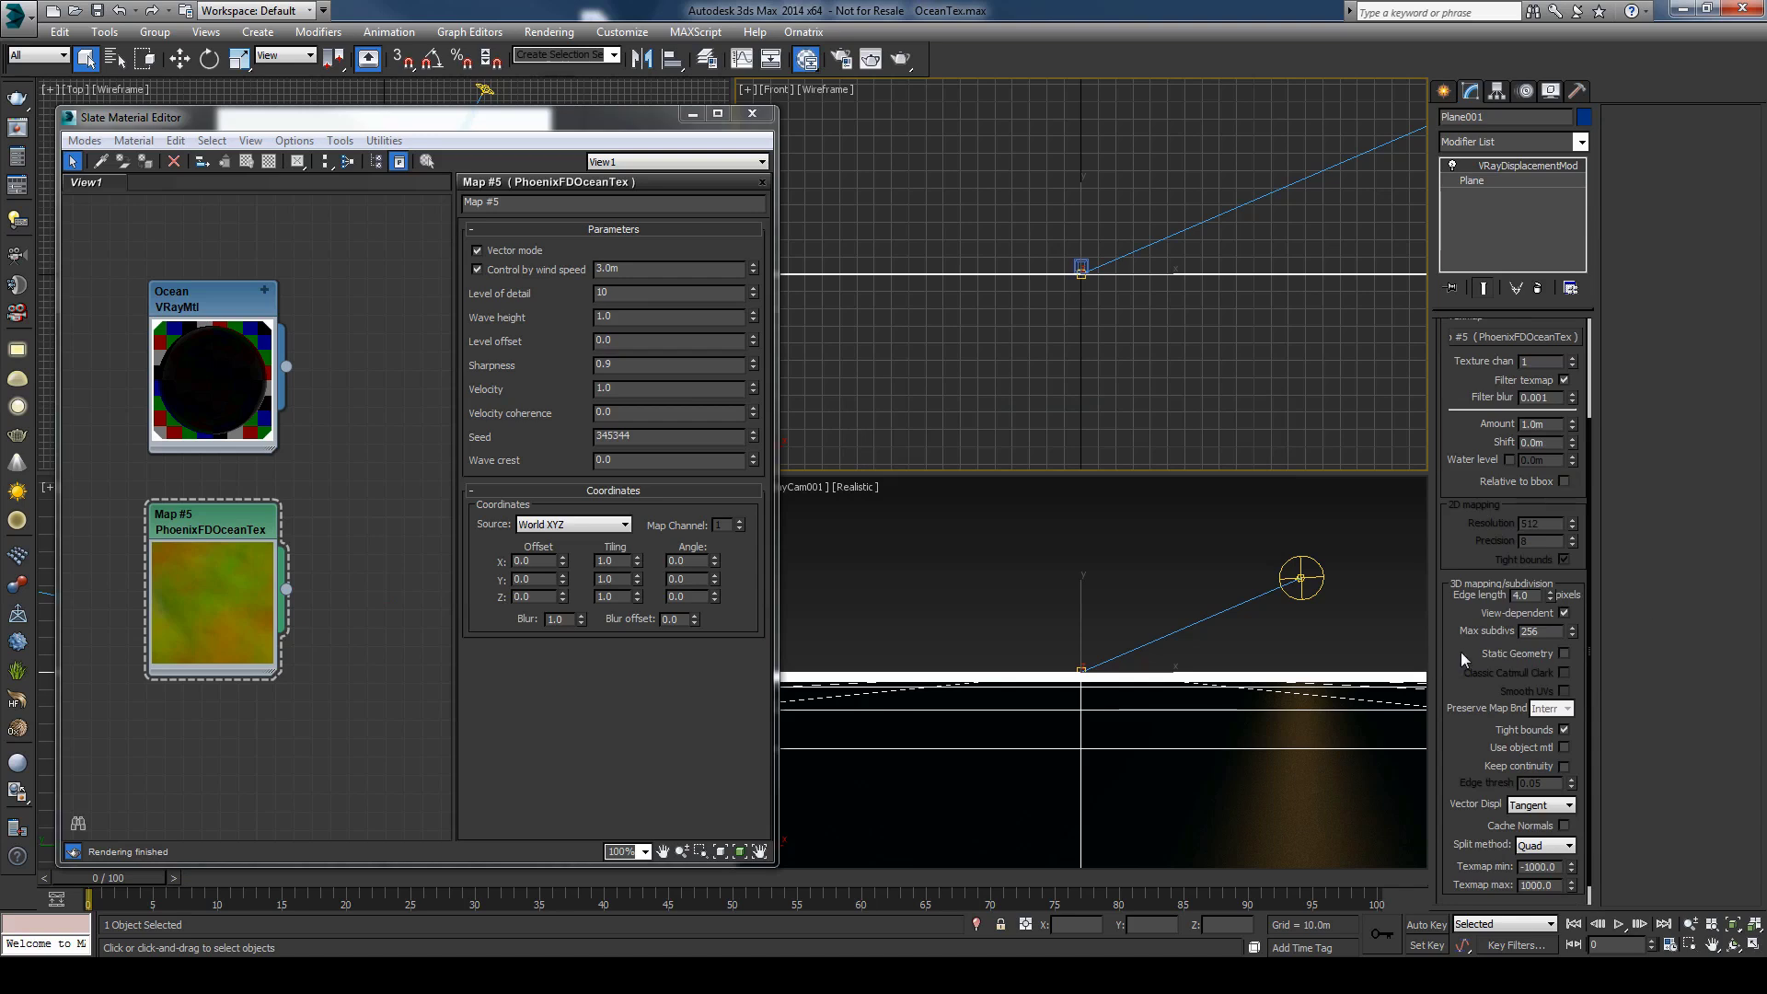
pyautogui.scroll(-1, 1461, 650)
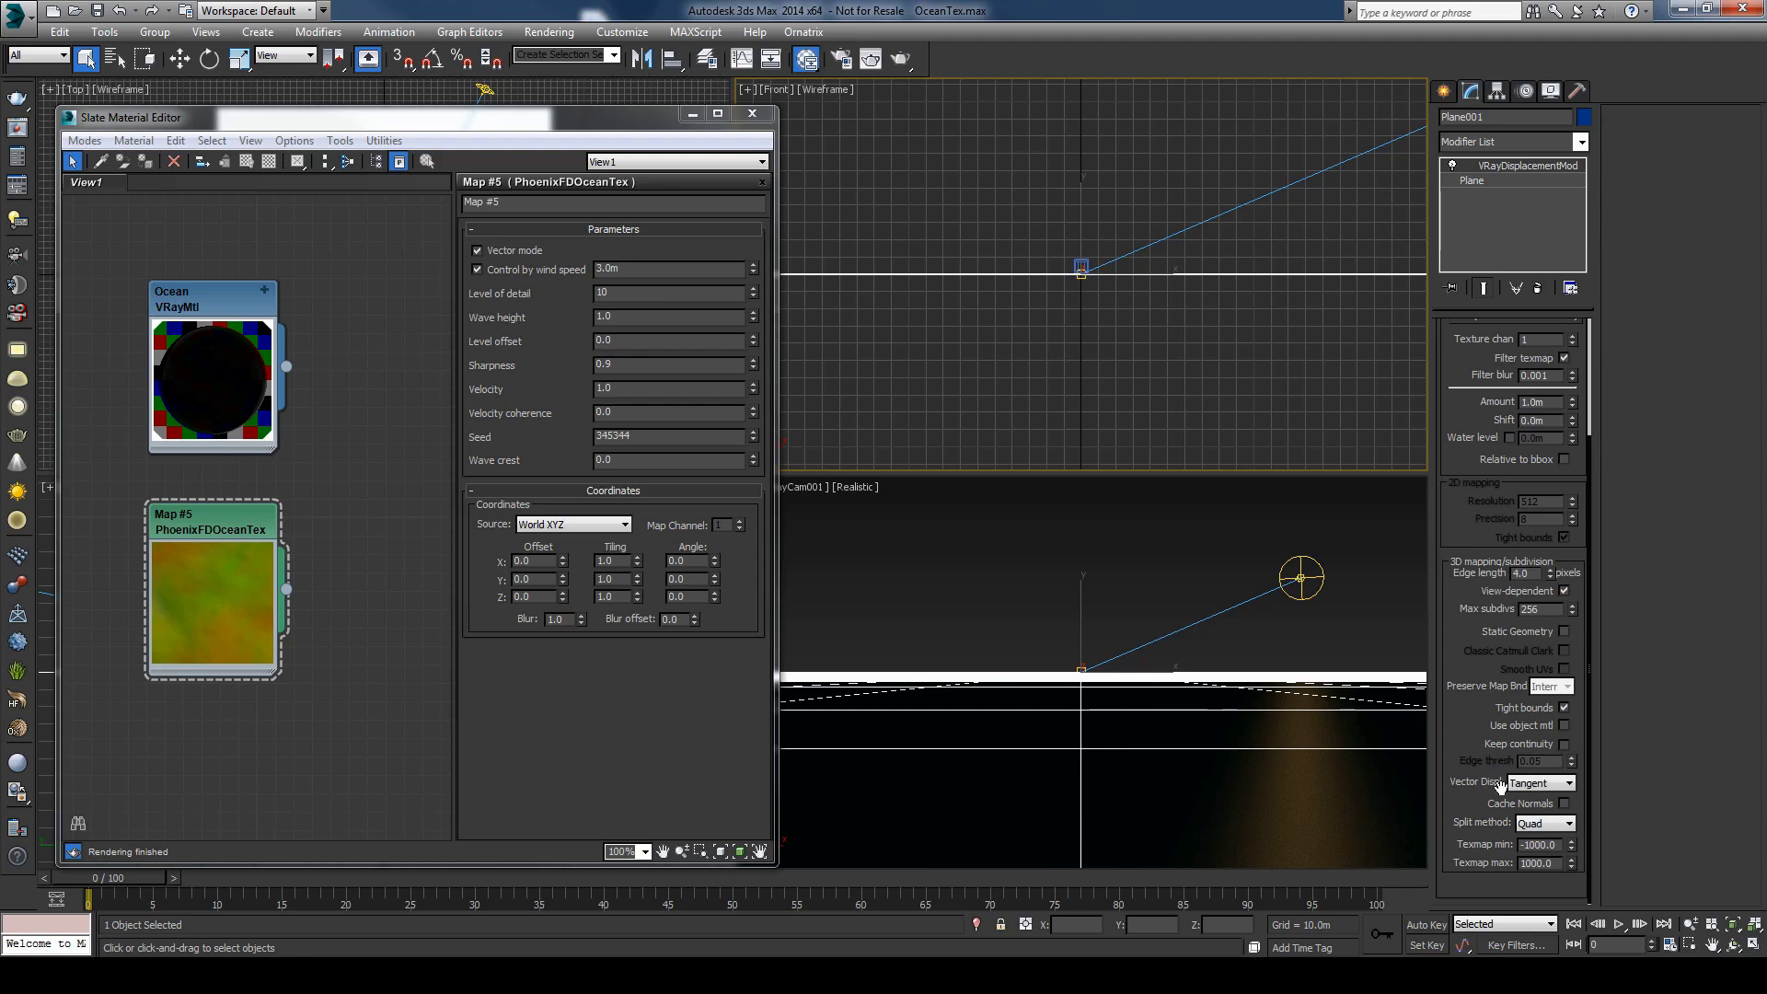
pyautogui.click(1534, 784)
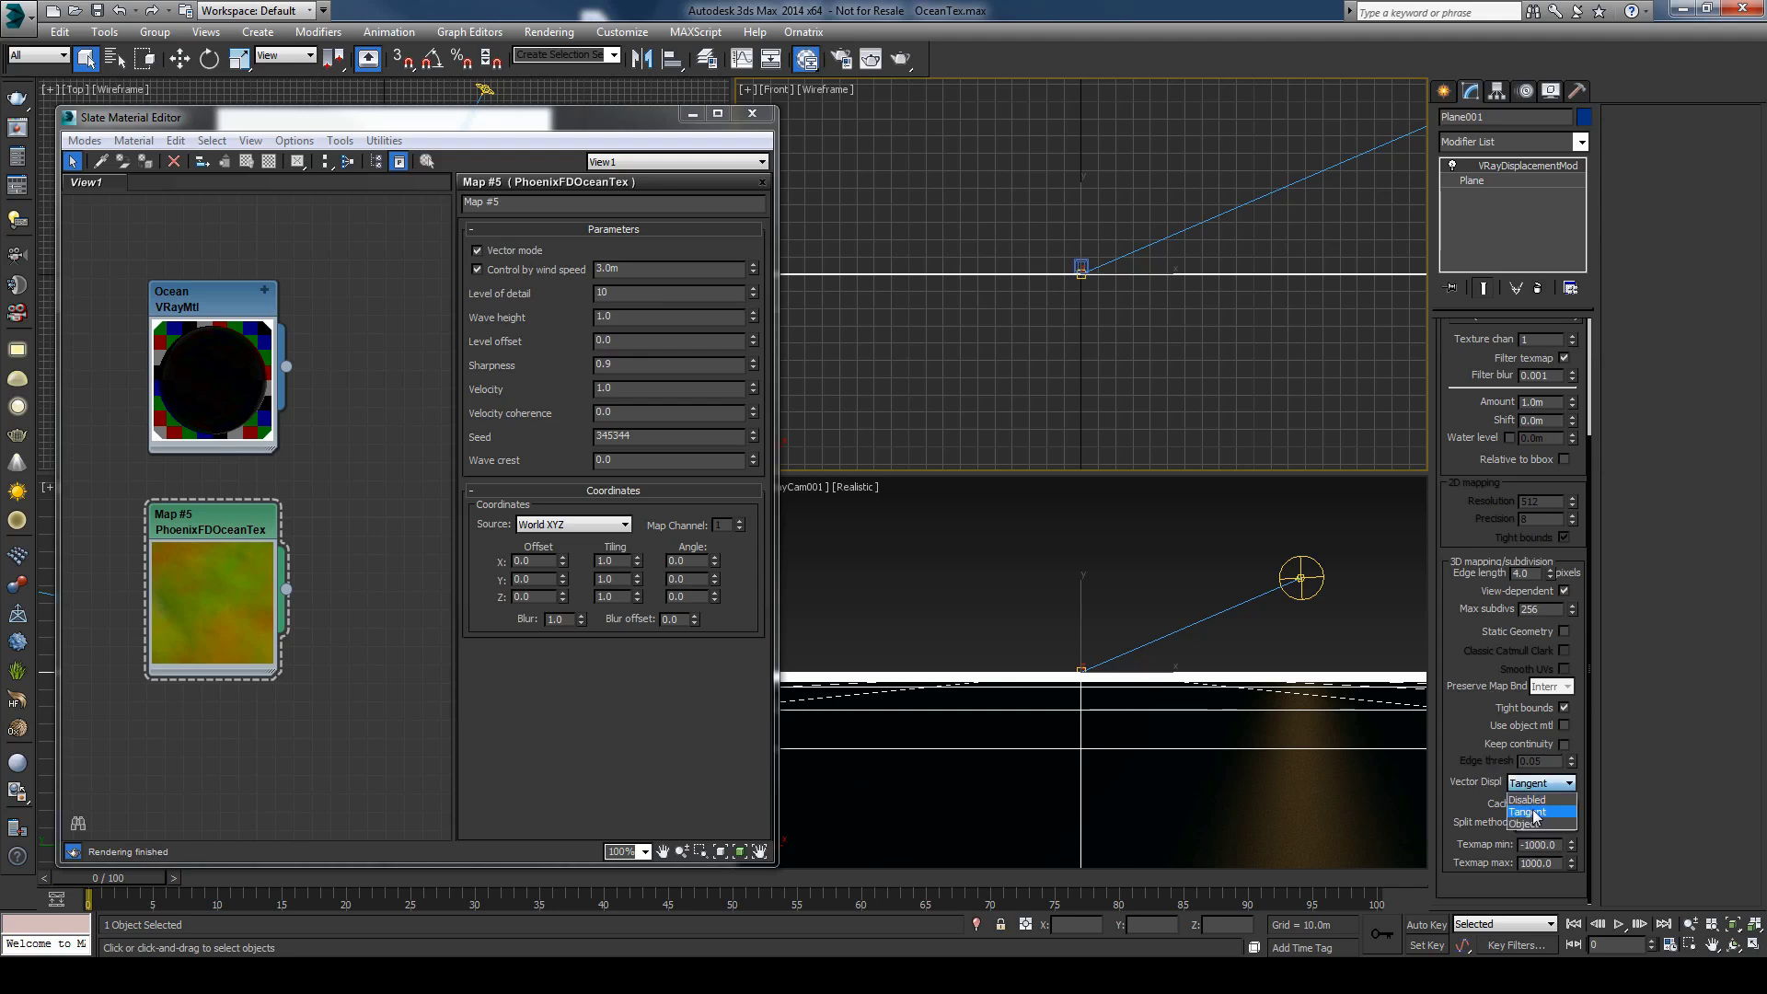
pyautogui.click(1531, 813)
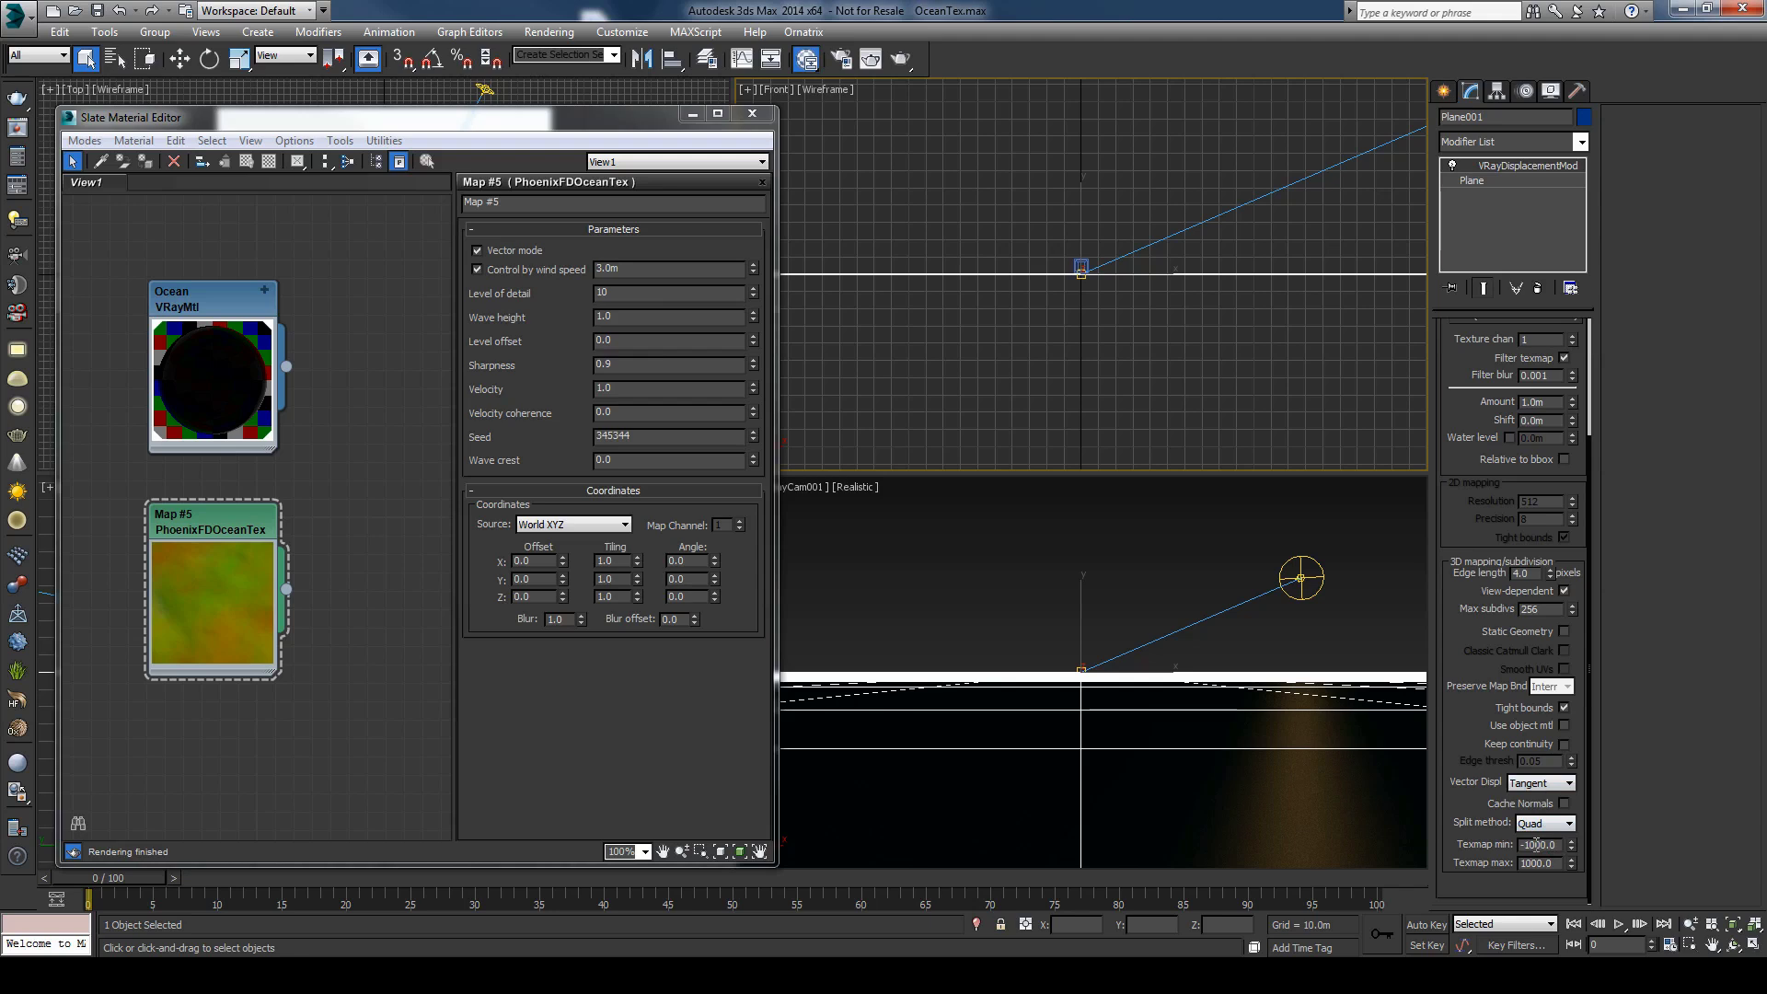
pyautogui.click(1555, 845)
pyautogui.click(276, 976)
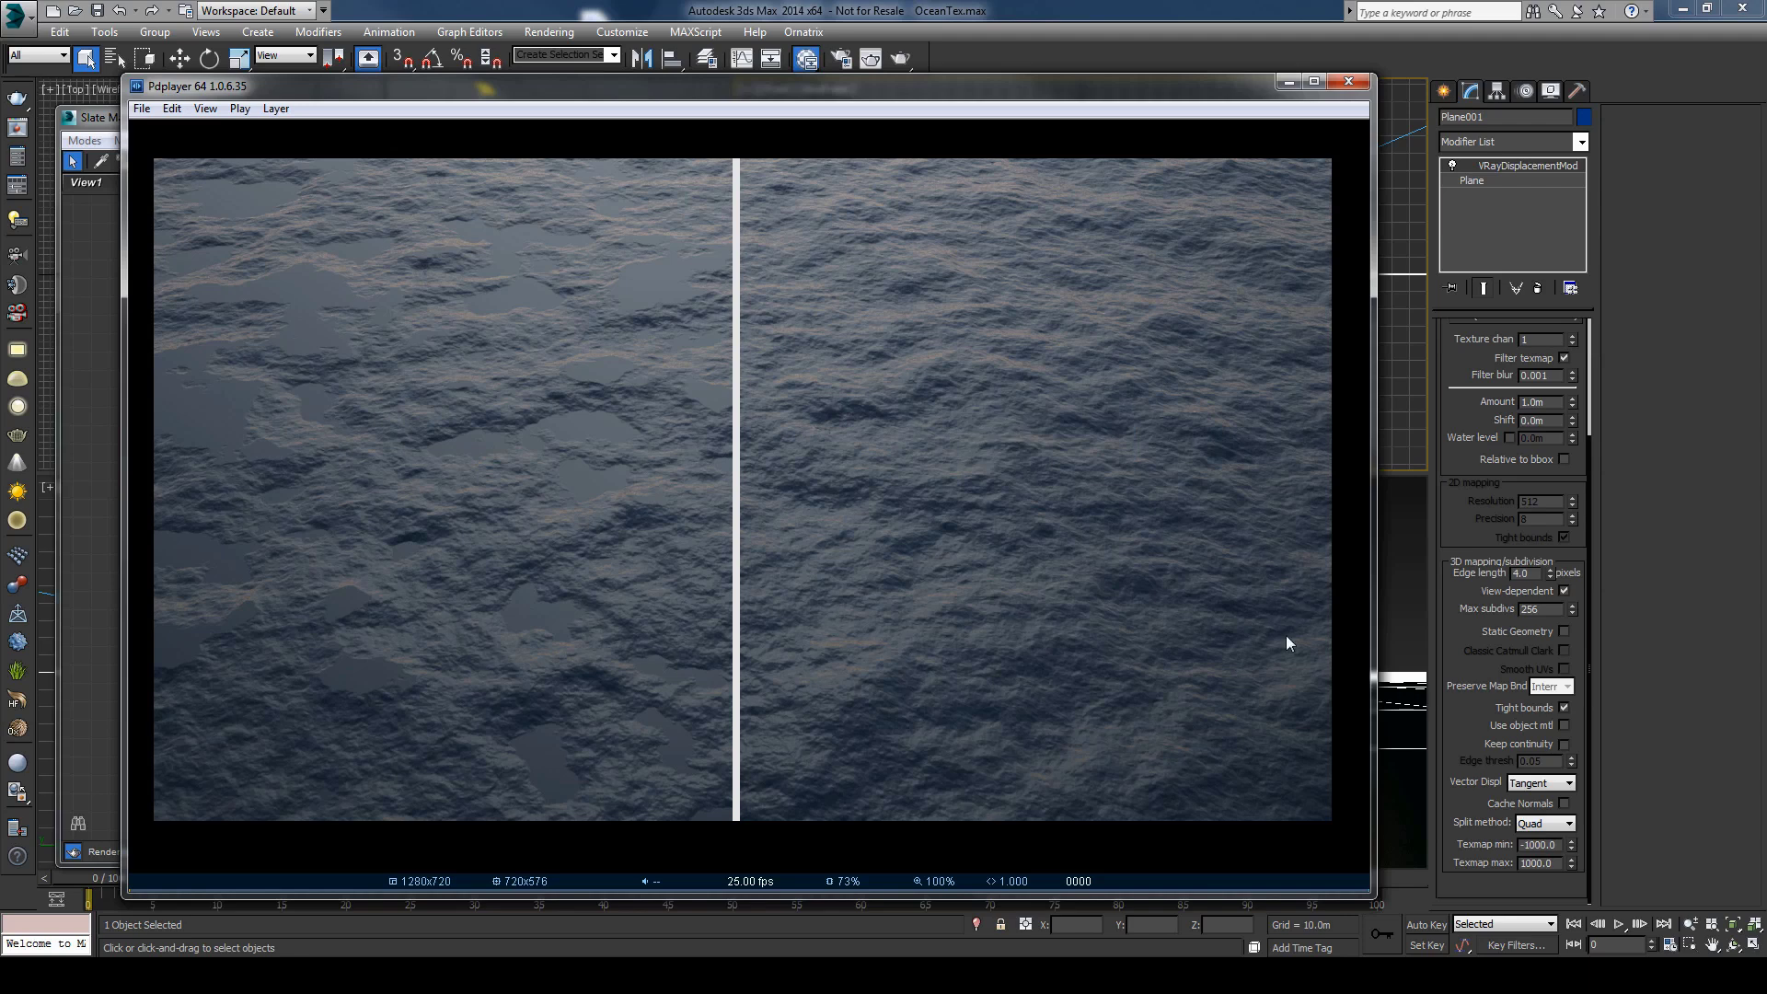
pyautogui.click(1287, 82)
# Step: Set the displacement modifier's edge length to 12 pixels and render the ocean from the camera
pyautogui.moveTo(1498, 534); pyautogui.dragTo(1489, 610)
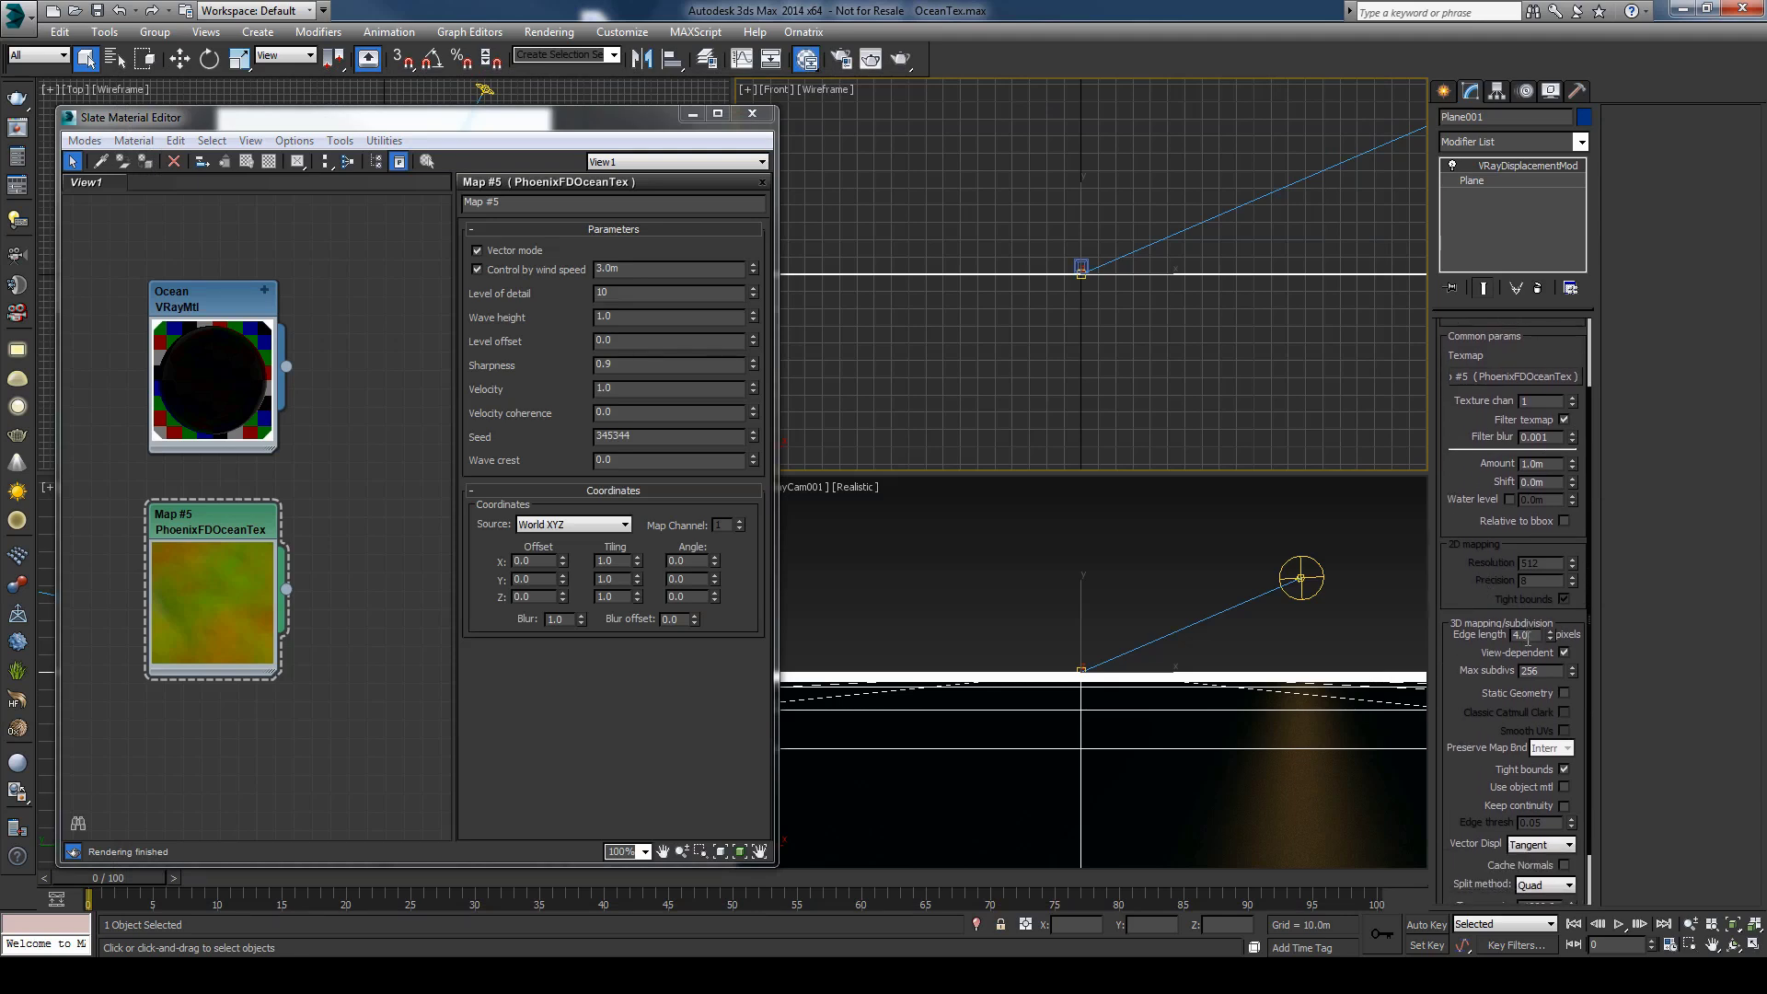
pyautogui.moveTo(1497, 635); pyautogui.dragTo(1496, 613)
pyautogui.doubleClick(1535, 612)
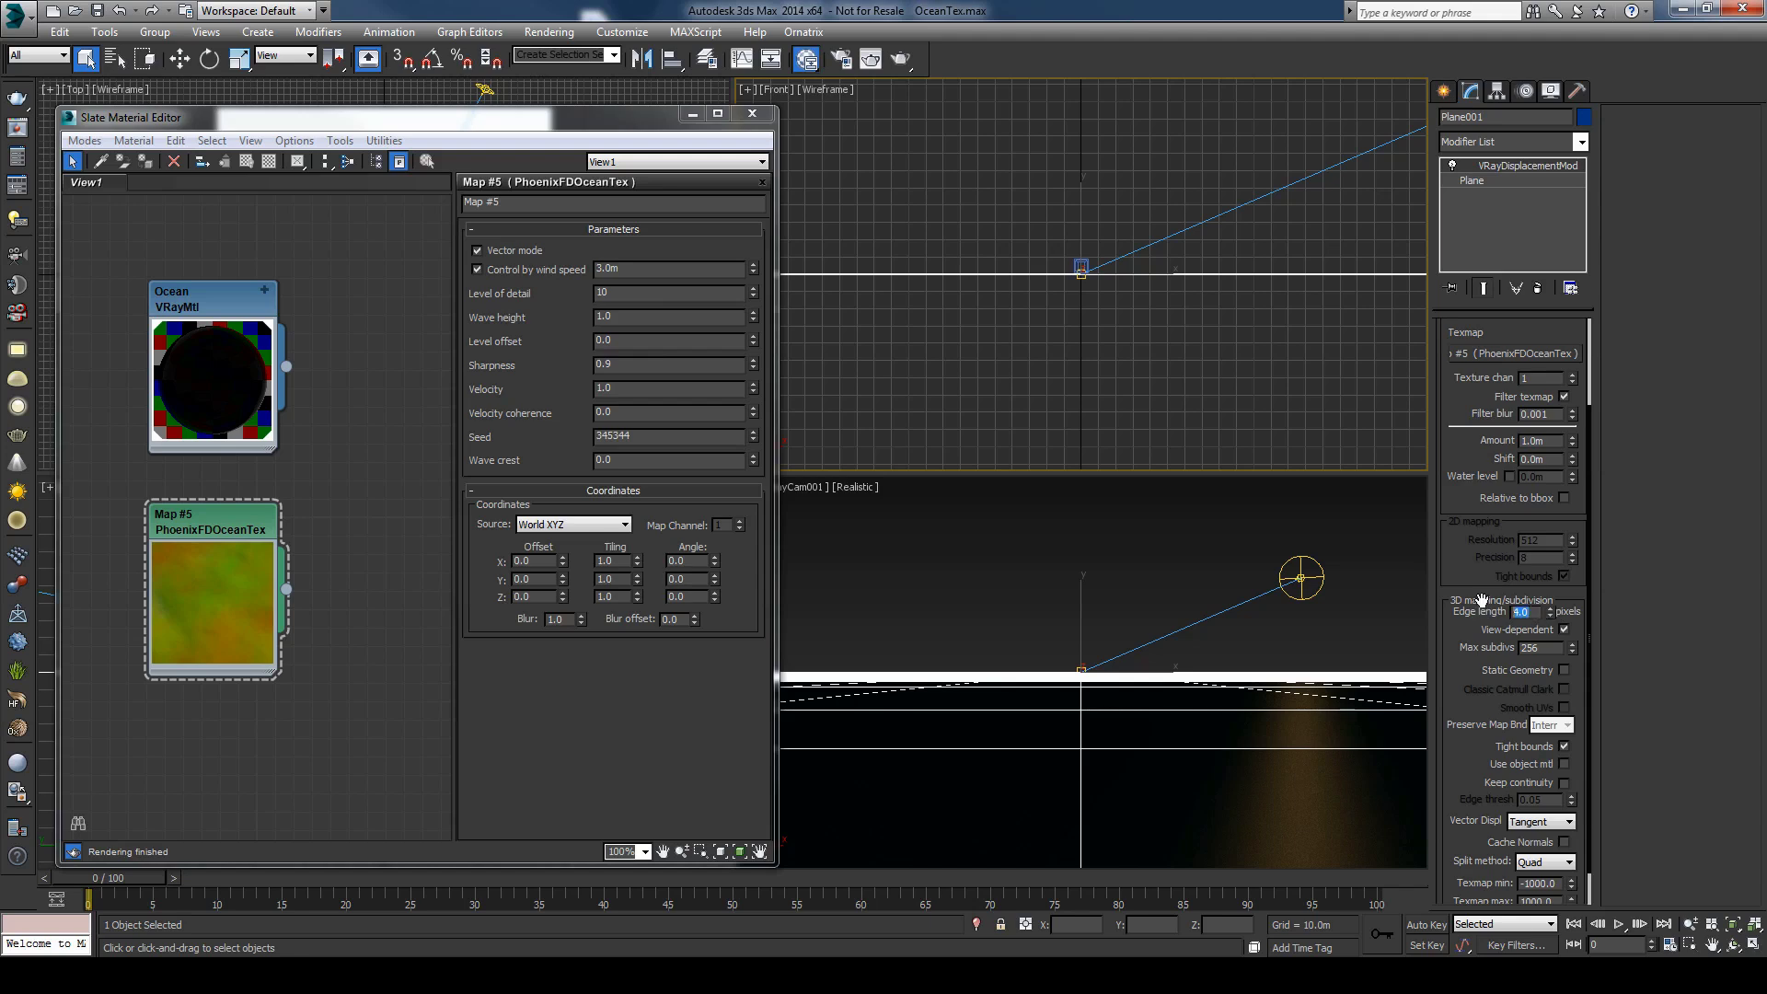
pyautogui.write('12')
pyautogui.press('Return')
pyautogui.click(1480, 566)
pyautogui.click(19, 105)
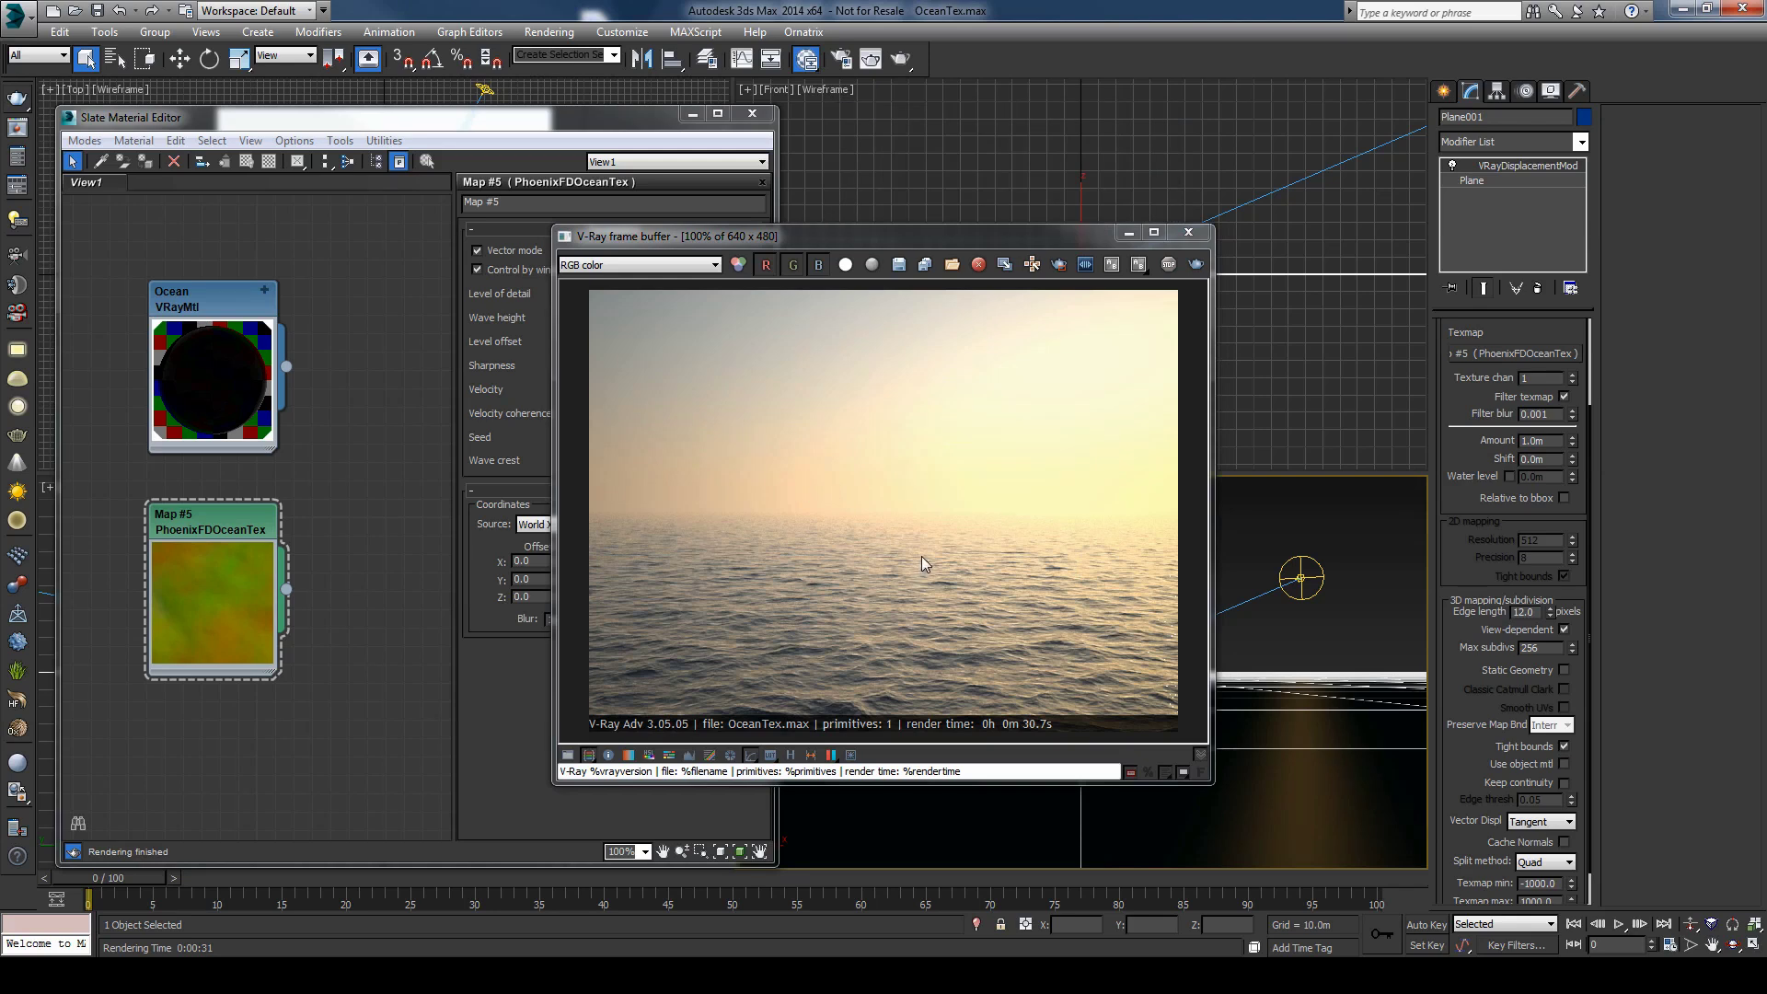
# Step: Set the displacement edge length to 4 pixels and render the ocean again
pyautogui.click(1533, 612)
pyautogui.write('4')
pyautogui.press('Return')
pyautogui.click(1195, 264)
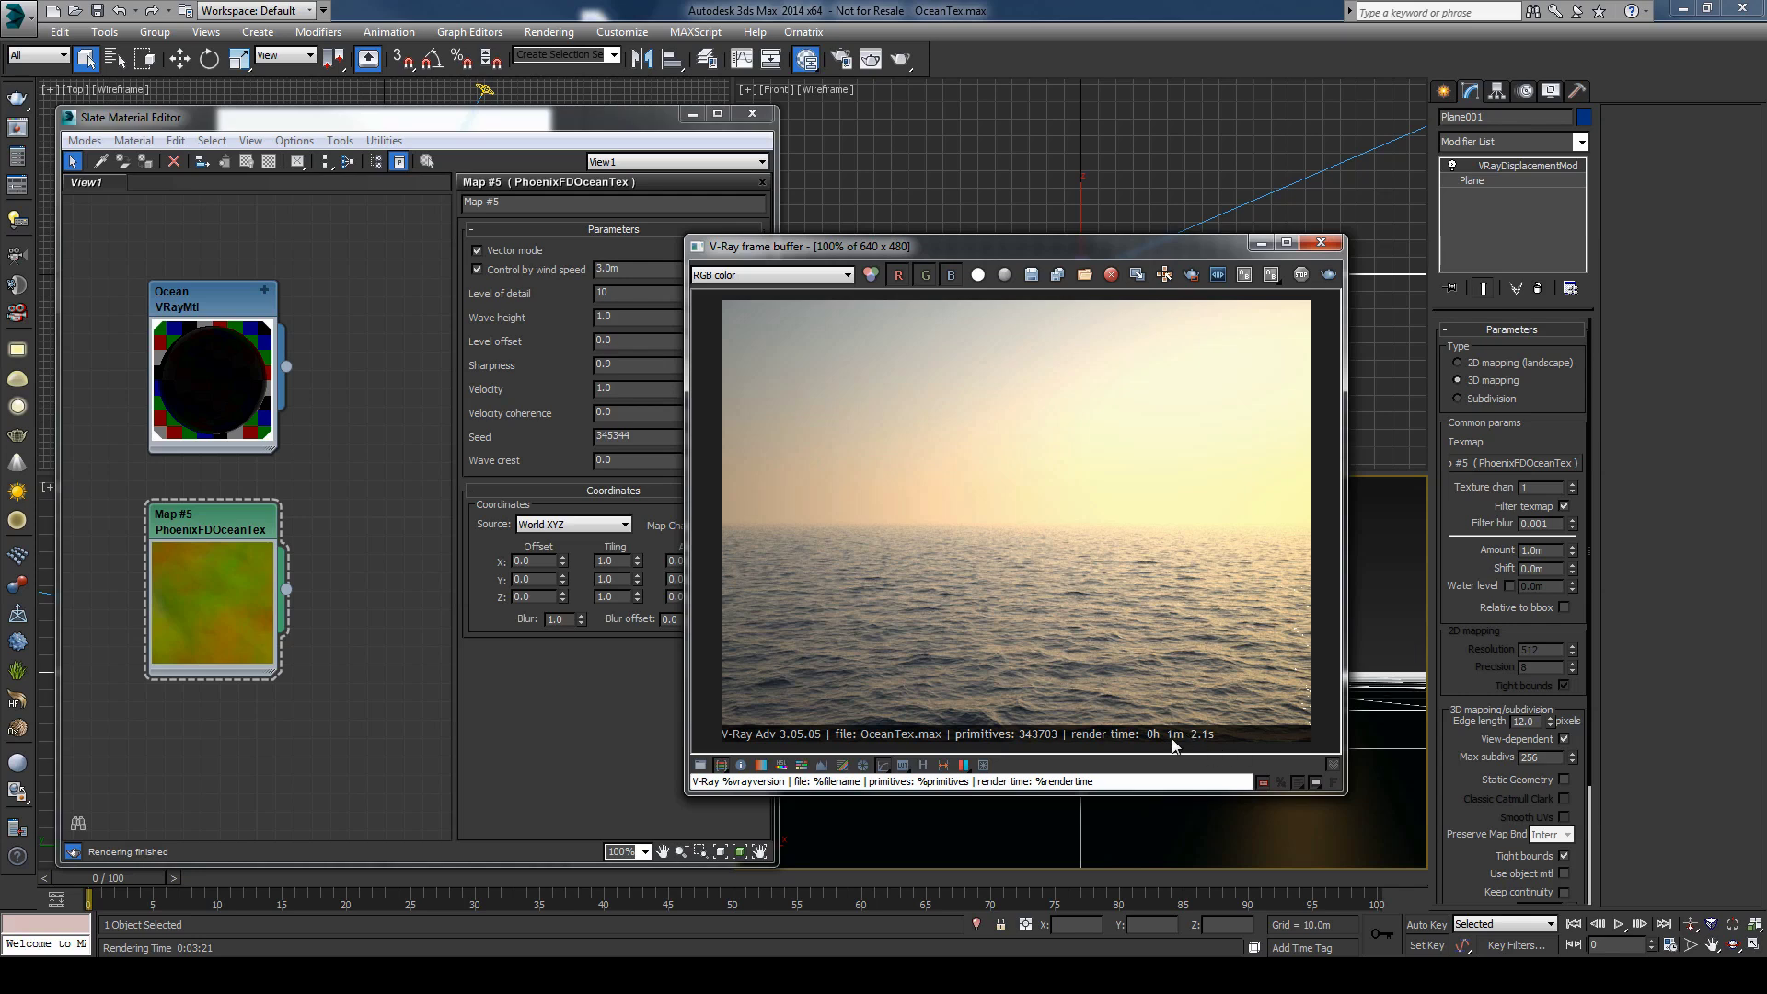
# Step: Open the frame buffer's render history and load the saved 1280x720 ocean render with edge length 4
pyautogui.click(923, 768)
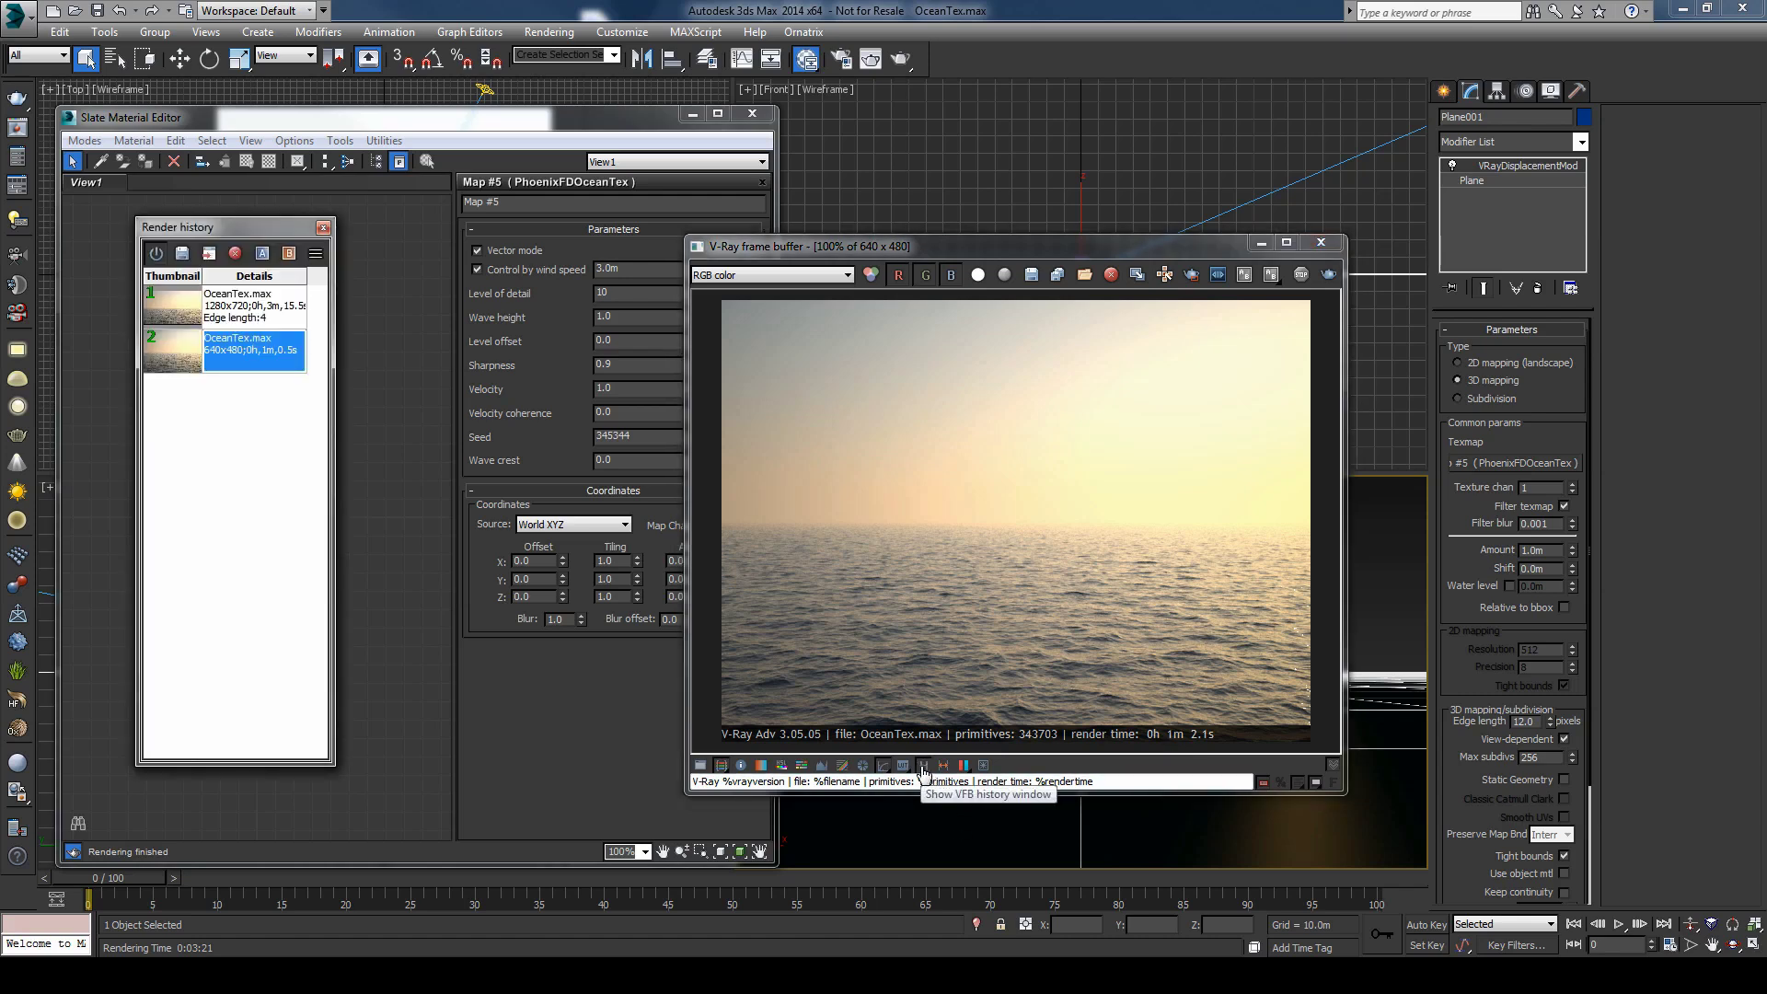
pyautogui.doubleClick(247, 309)
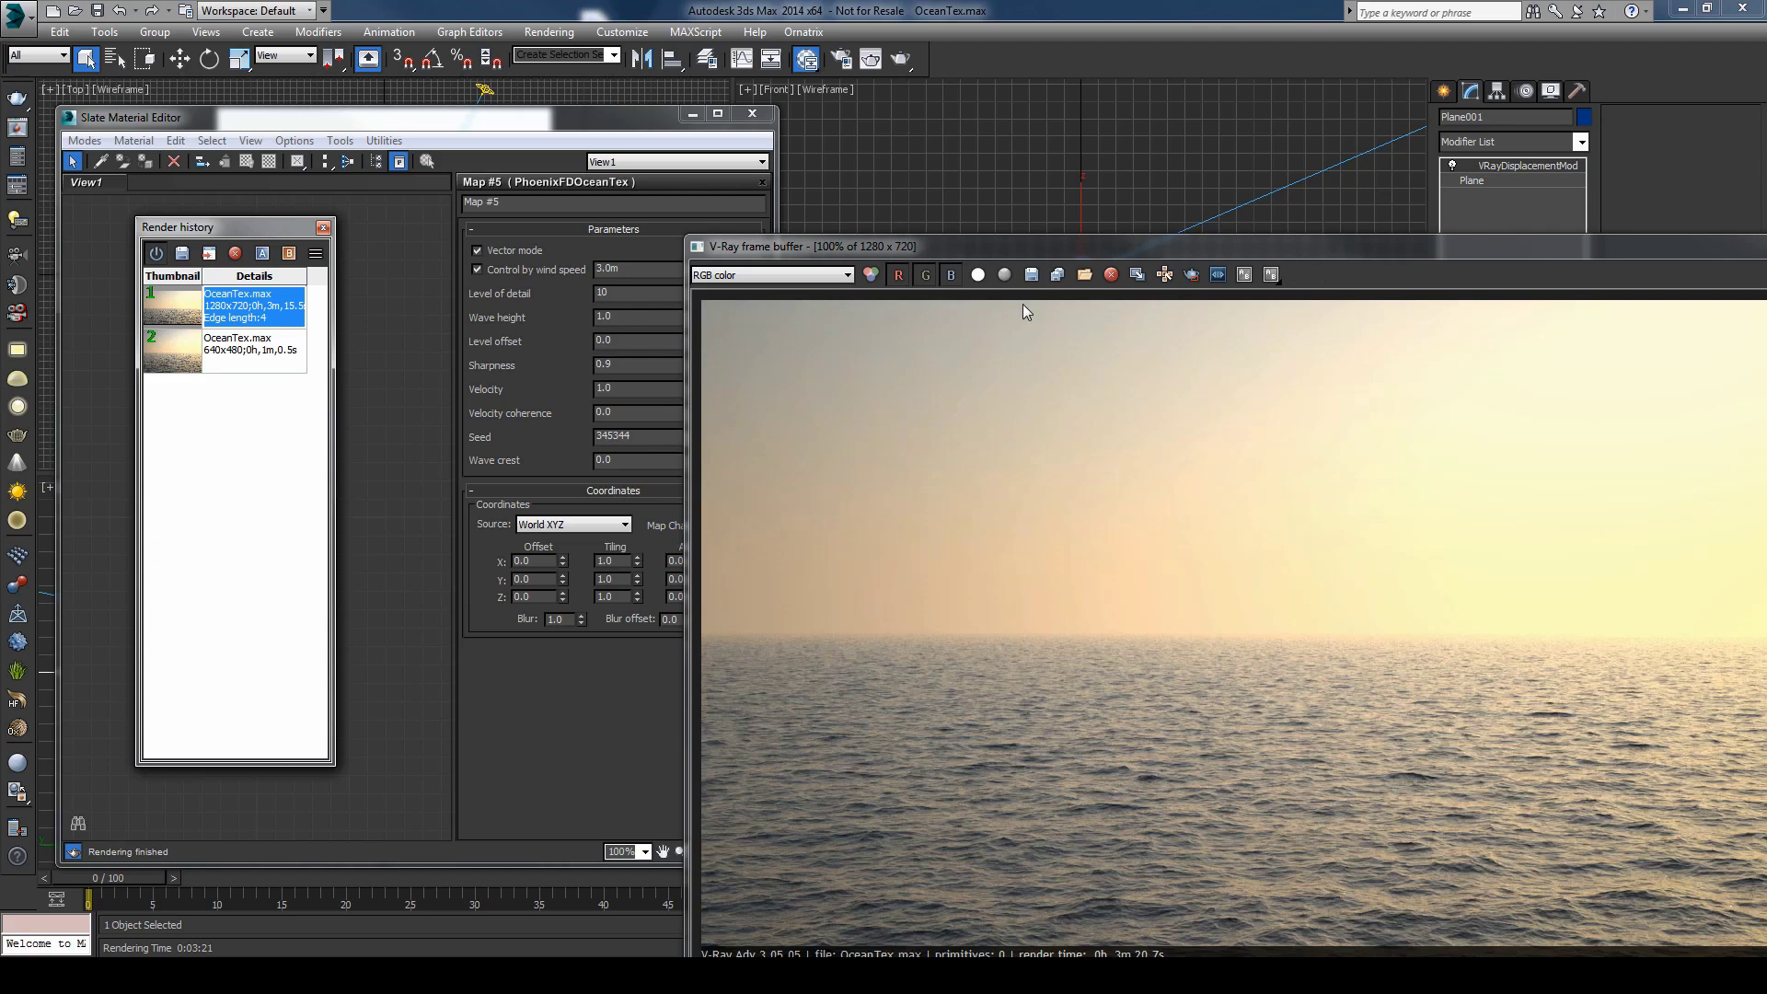